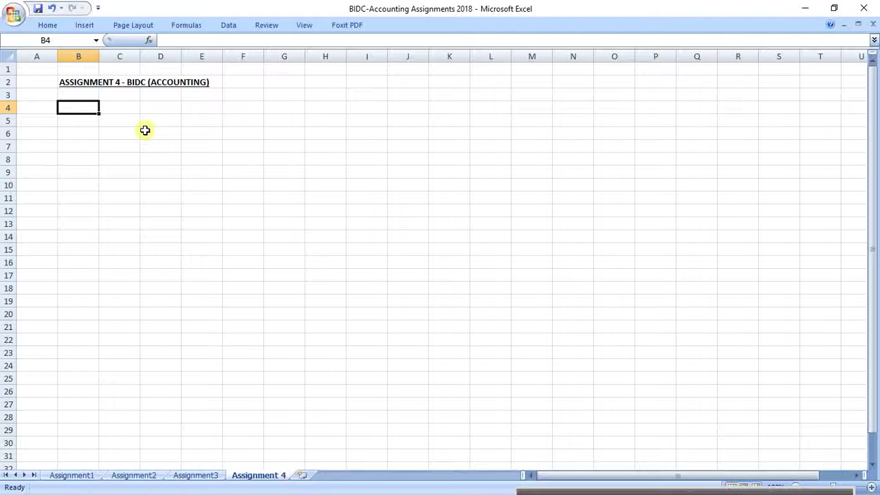
# Enter the heading "Question 1" in cell B4 and make it bold and underlined
pyautogui.write('Q')
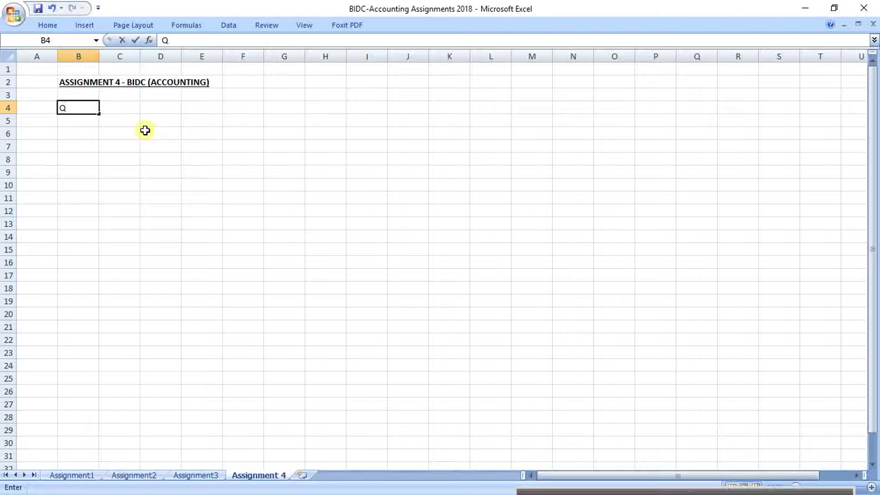
pyautogui.write('uestion 1')
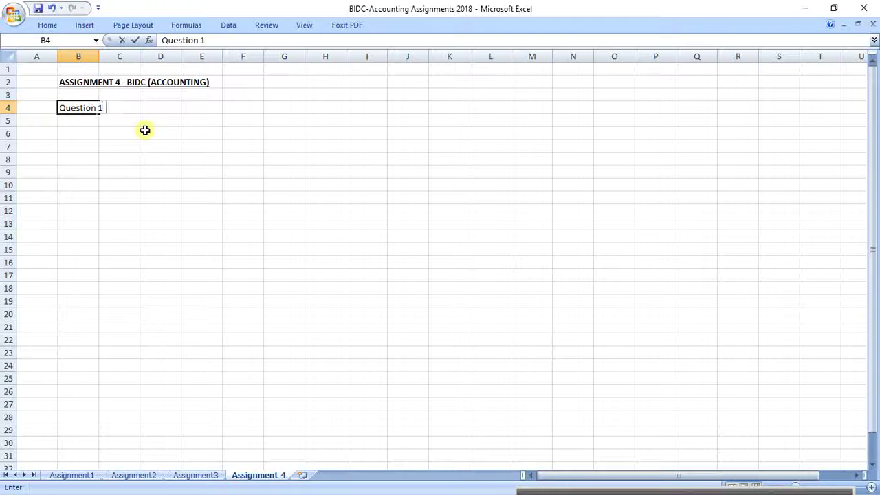
pyautogui.press('Return')
pyautogui.press('Up')
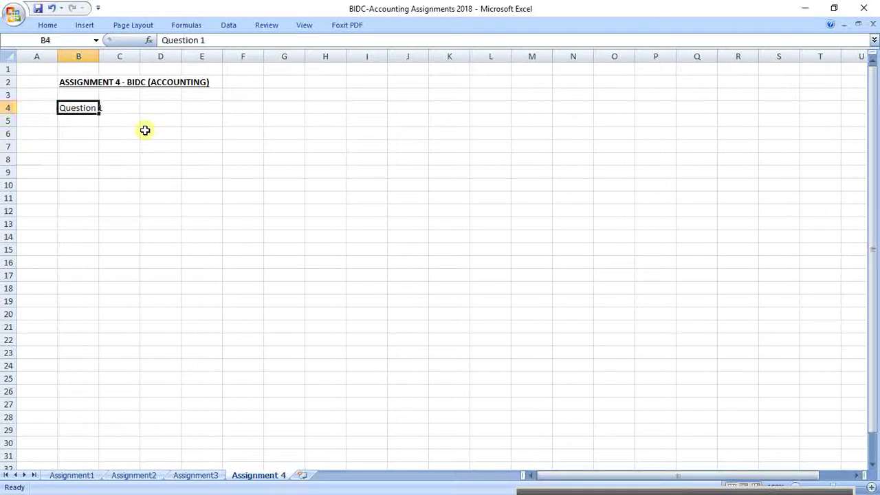
pyautogui.hotkey('ctrl', 'b')
# Label the first part of the question "a)" in cell B6
pyautogui.press('Down')
pyautogui.press('Down')
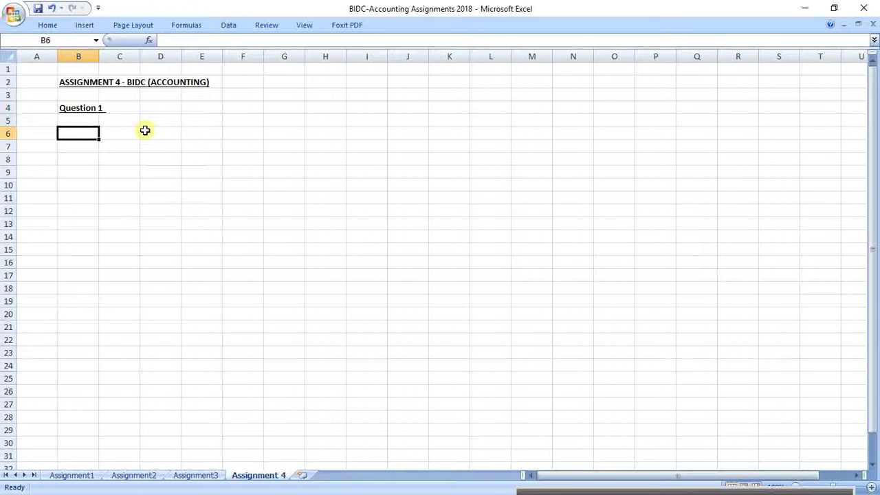
pyautogui.write('a')
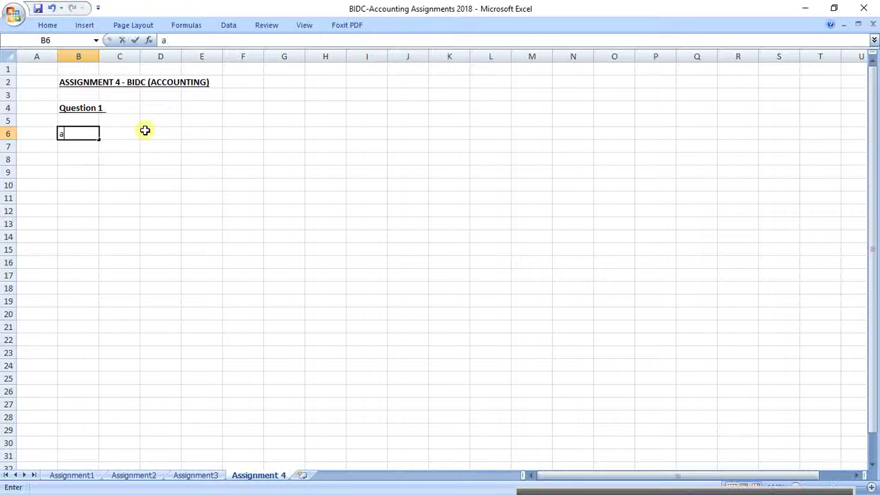
pyautogui.write(')')
pyautogui.press('Return')
pyautogui.press('Up')
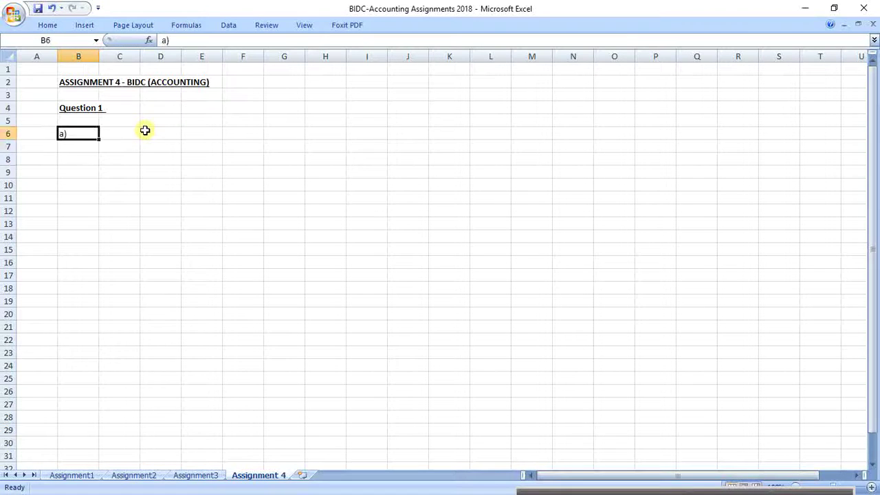
# Enter the part title "Adjusted Profit before APPROPROPRIATION" in cell C6
pyautogui.press('Right')
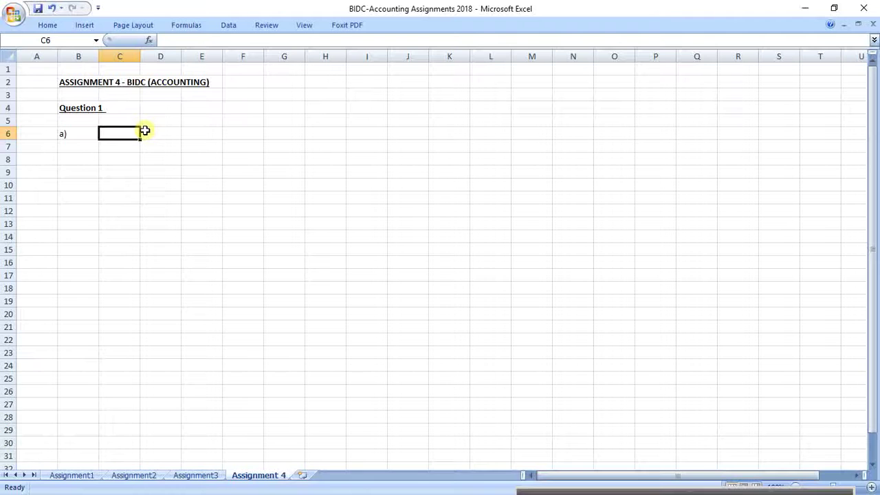
pyautogui.write('Adjust')
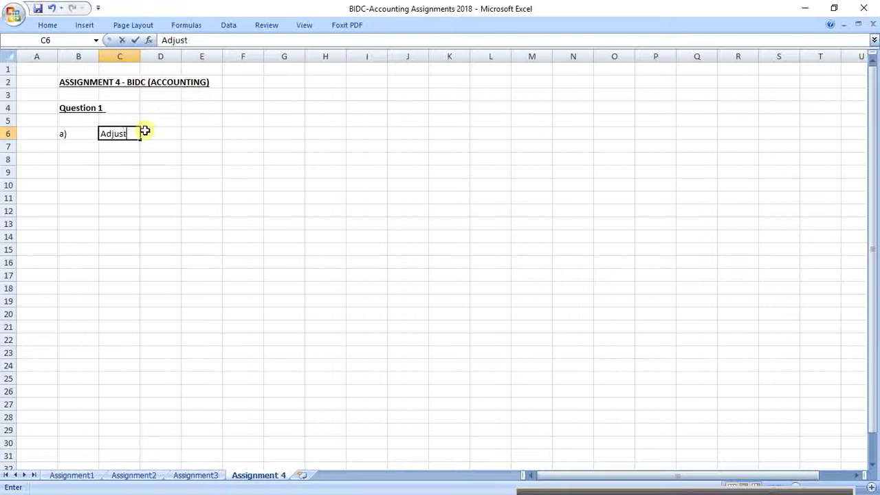
pyautogui.write('ed Profi')
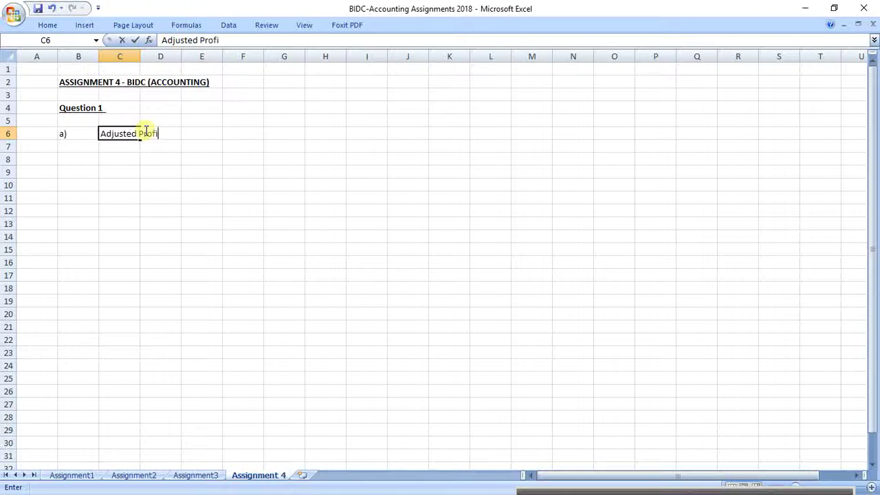
pyautogui.write('t befire')
pyautogui.press('BackSpace')
pyautogui.press('BackSpace')
pyautogui.press('BackSpace')
pyautogui.write('ore ')
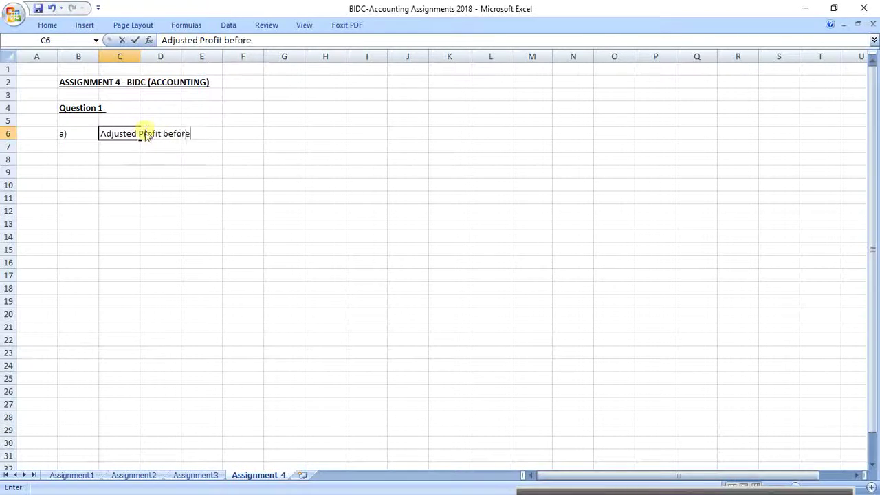
pyautogui.write(' APPROPRIA')
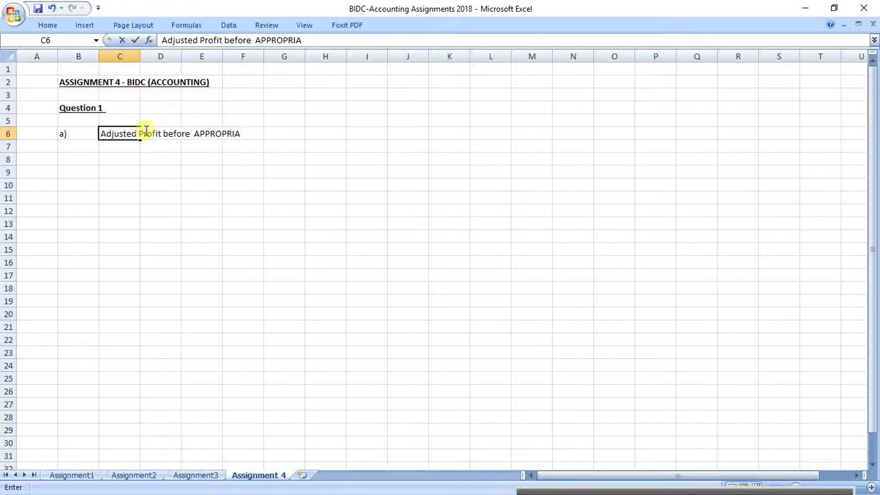
pyautogui.press('BackSpace')
pyautogui.press('BackSpace')
pyautogui.write('OPRIATION')
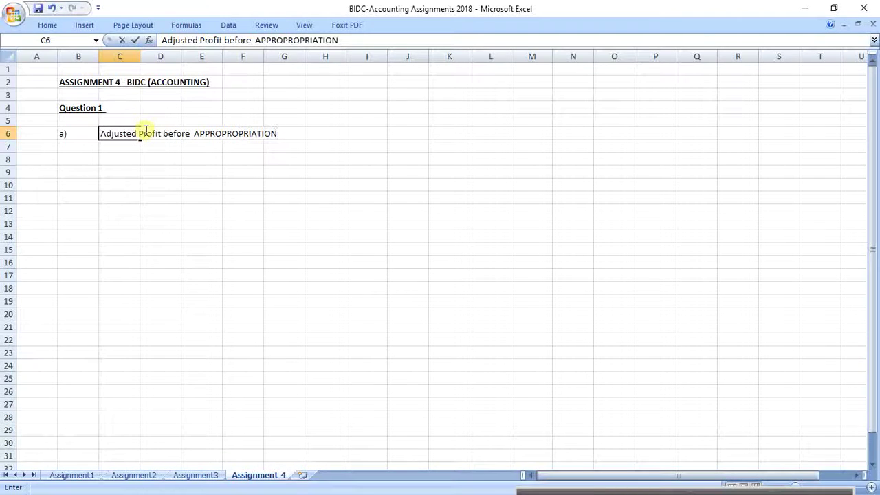
pyautogui.press('Return')
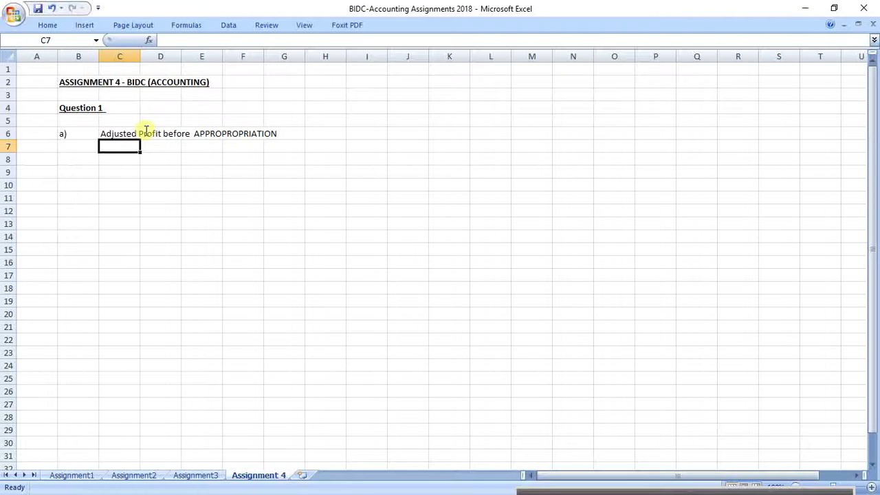
# List the initials R, T and N in cells C8 to C10 and select the three cells
pyautogui.press('Down')
pyautogui.write('R')
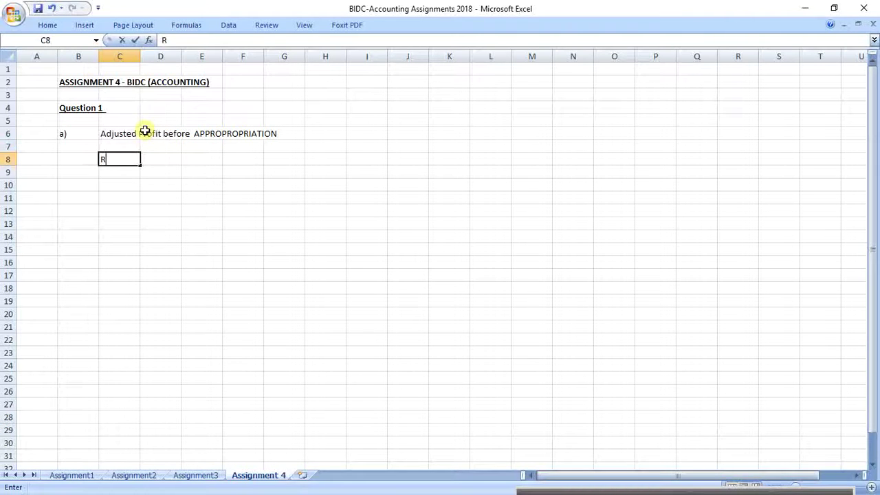
pyautogui.press('Return')
pyautogui.write('T')
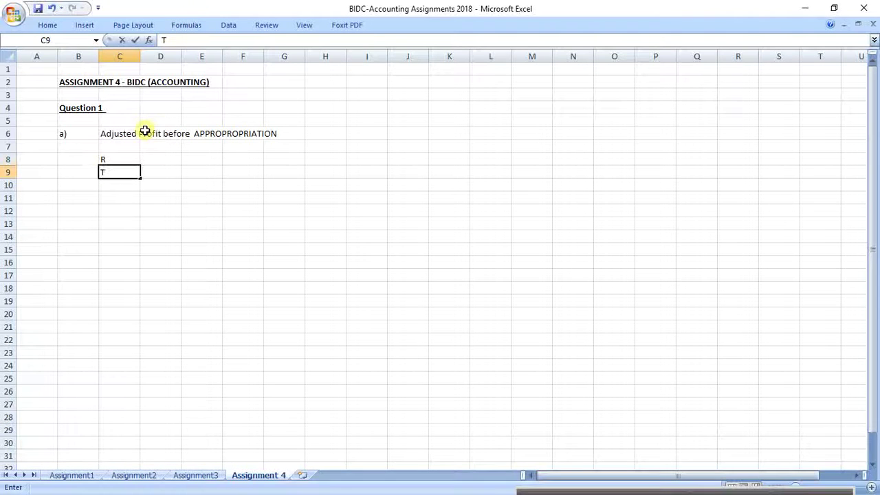
pyautogui.press('Return')
pyautogui.write('N')
pyautogui.press('Return')
pyautogui.press('Up')
pyautogui.press('Up')
pyautogui.press('Up')
pyautogui.hotkey('shift', 'Down')
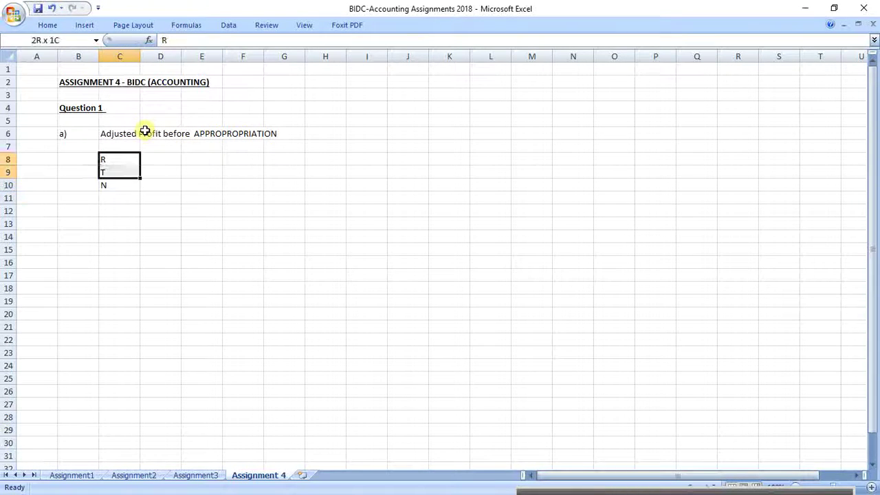
pyautogui.hotkey('shift', 'Down')
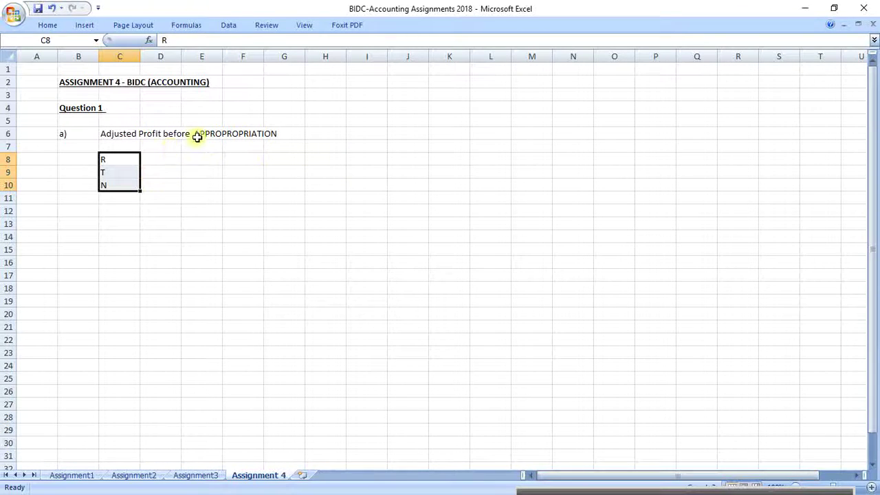
# Make the adjusted profit title in cell C6 bold and underlined
pyautogui.click(118, 135)
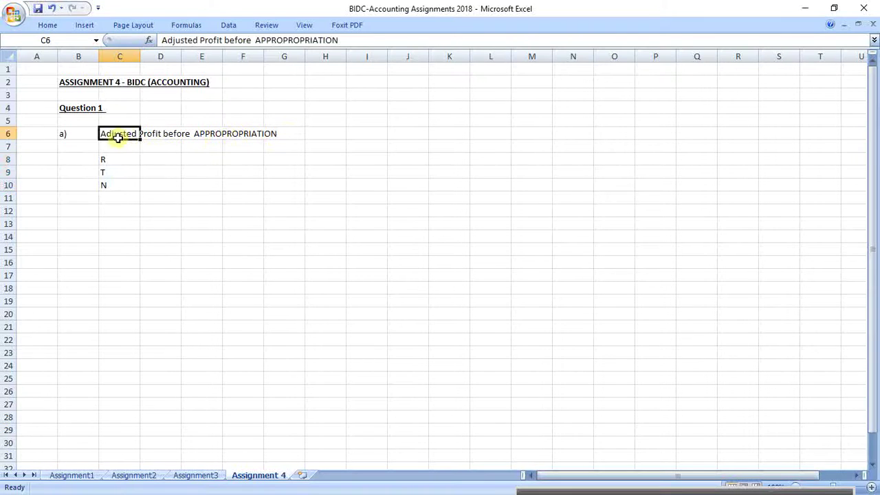
pyautogui.hotkey('ctrl', 'b')
pyautogui.hotkey('ctrl', 'u')
pyautogui.click(208, 238)
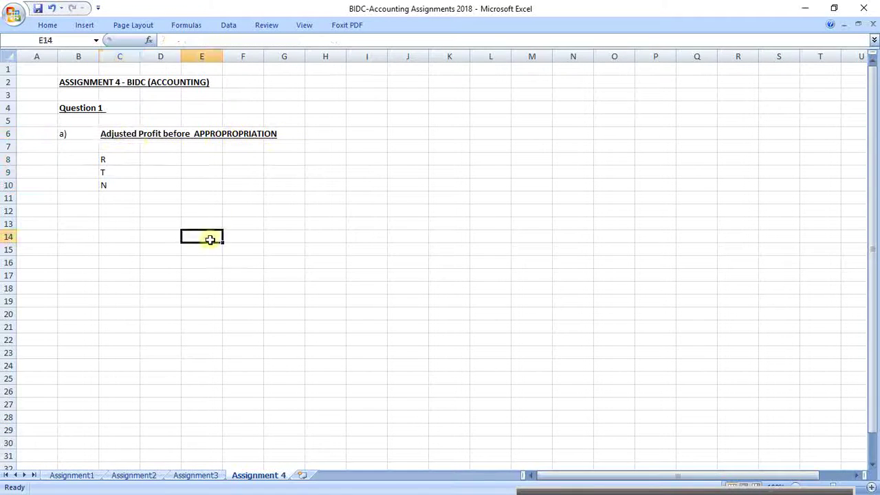
# Enter the label "Draft profit figure" in D12 with the amount 232000 in G12, and select that line
pyautogui.click(161, 208)
pyautogui.write('D')
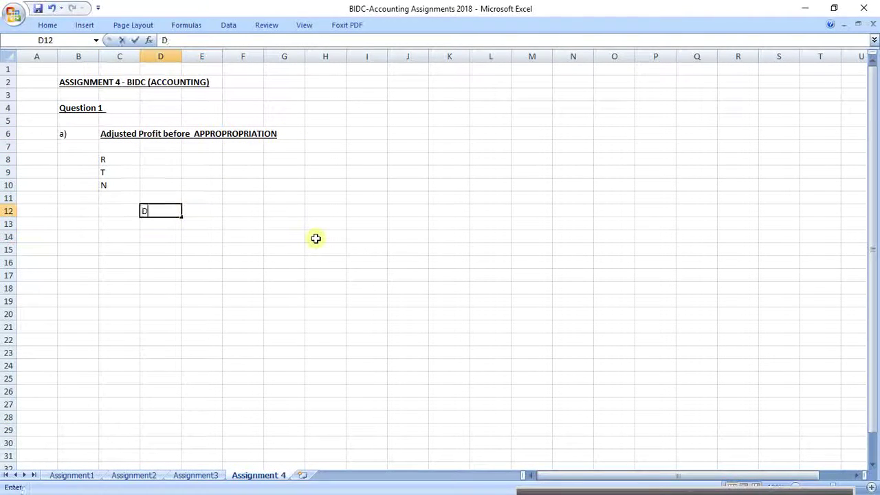
pyautogui.write('raft prof')
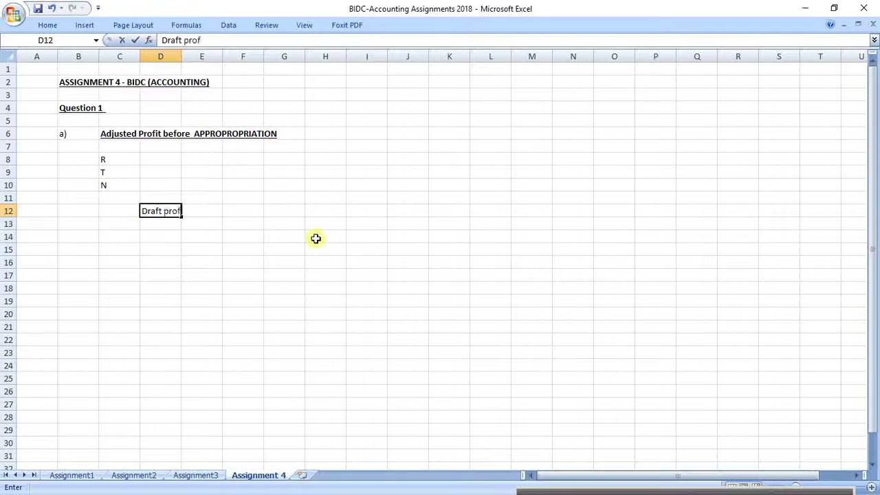
pyautogui.write('it figure')
pyautogui.press('Right')
pyautogui.press('Right')
pyautogui.press('Right')
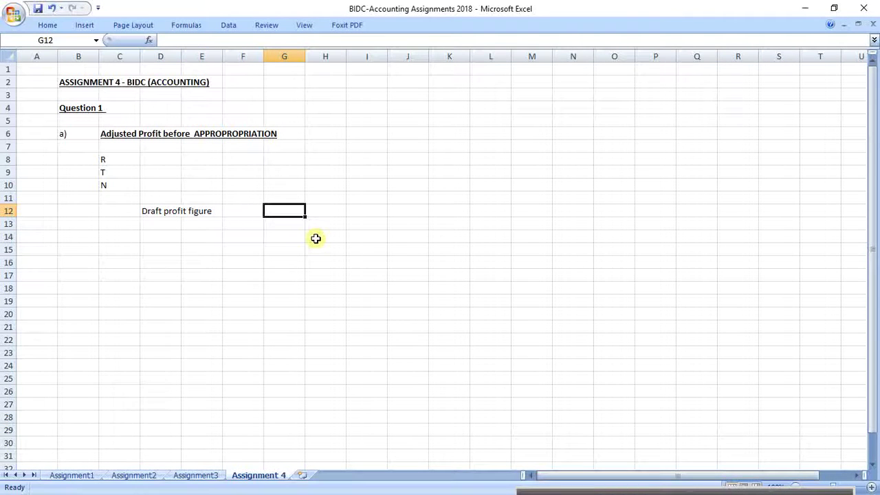
pyautogui.write('232000')
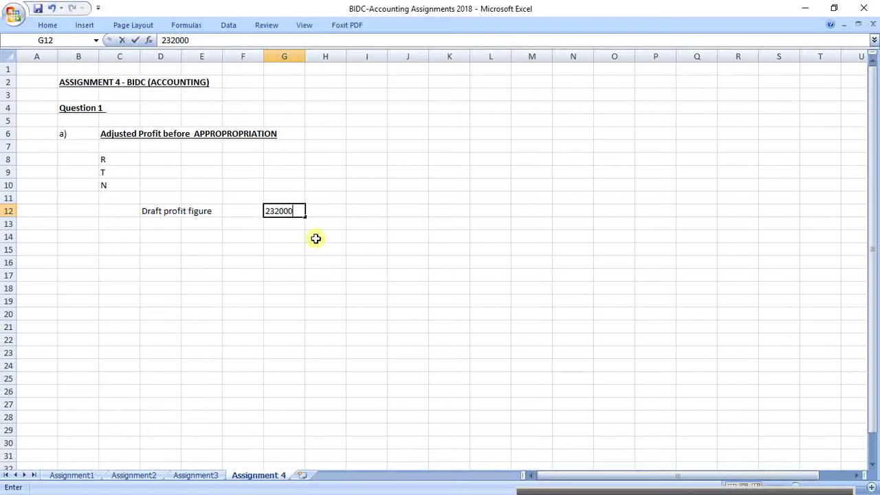
pyautogui.press('Return')
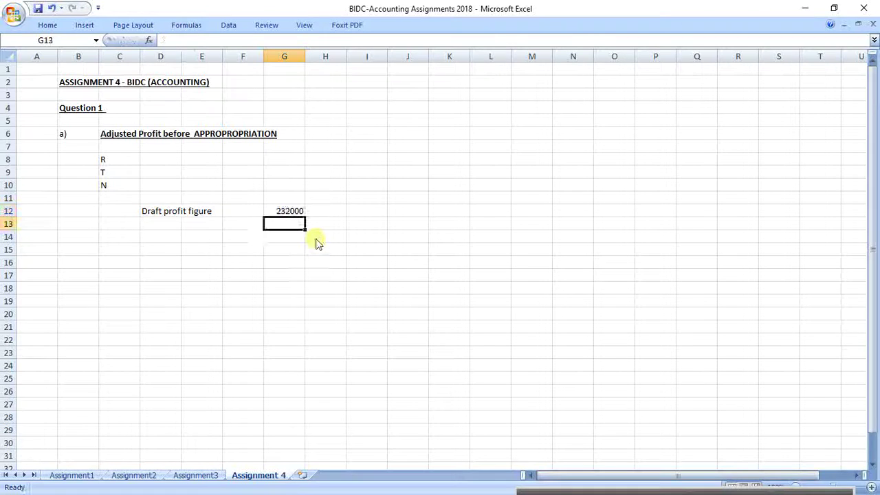
pyautogui.moveTo(160, 211); pyautogui.dragTo(275, 211)
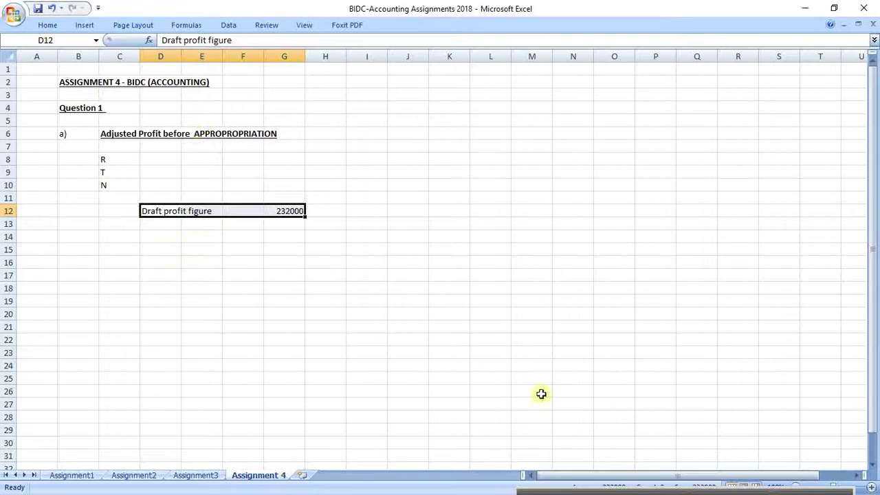
# Start a timeline beside the part title by entering the date "1 jan" in cell I6
pyautogui.click(868, 486)
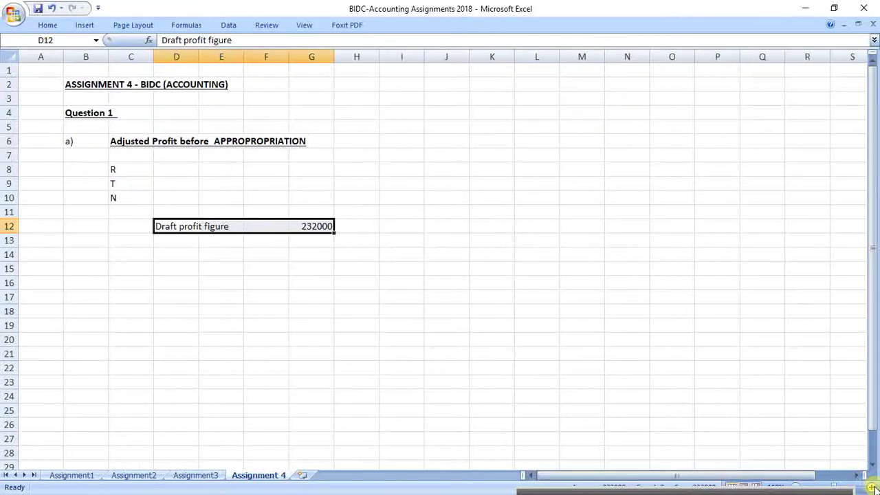
pyautogui.click(867, 487)
pyautogui.click(867, 486)
pyautogui.click(868, 486)
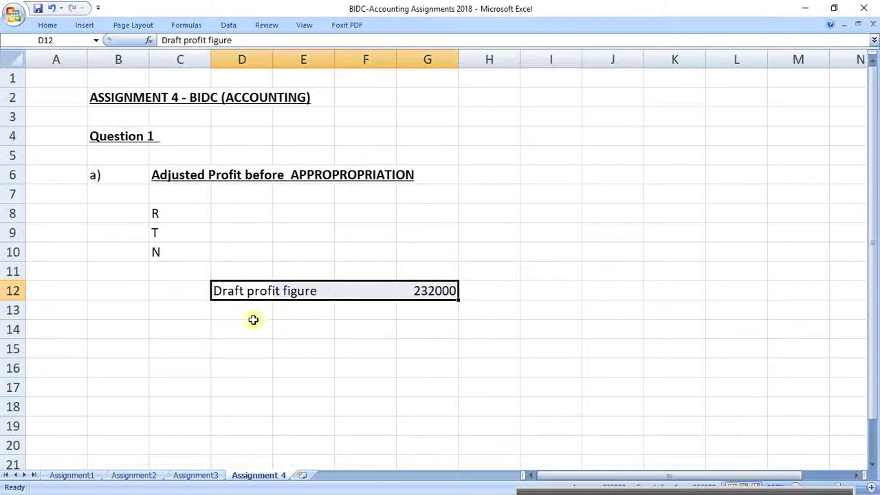
pyautogui.click(252, 313)
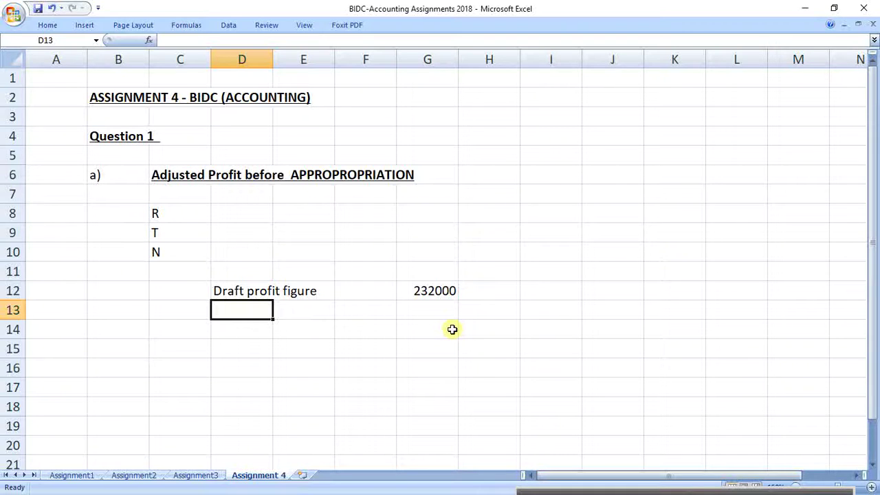
pyautogui.click(609, 211)
pyautogui.click(607, 196)
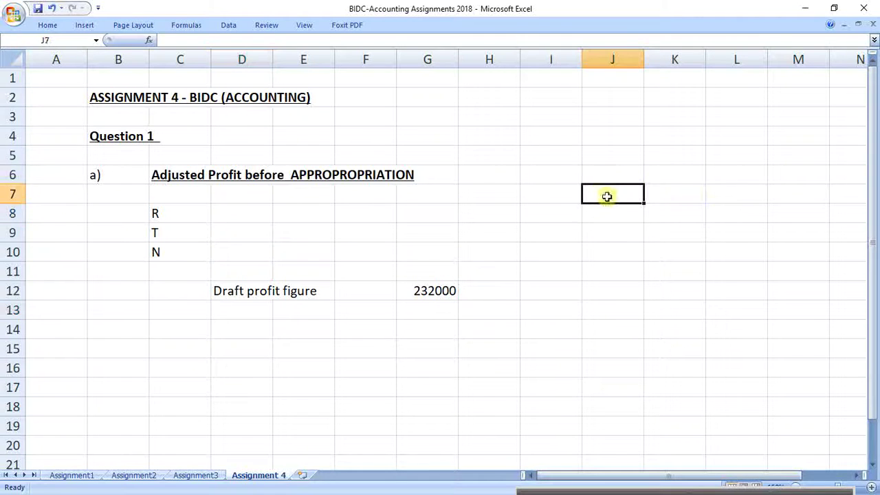
pyautogui.press('Up')
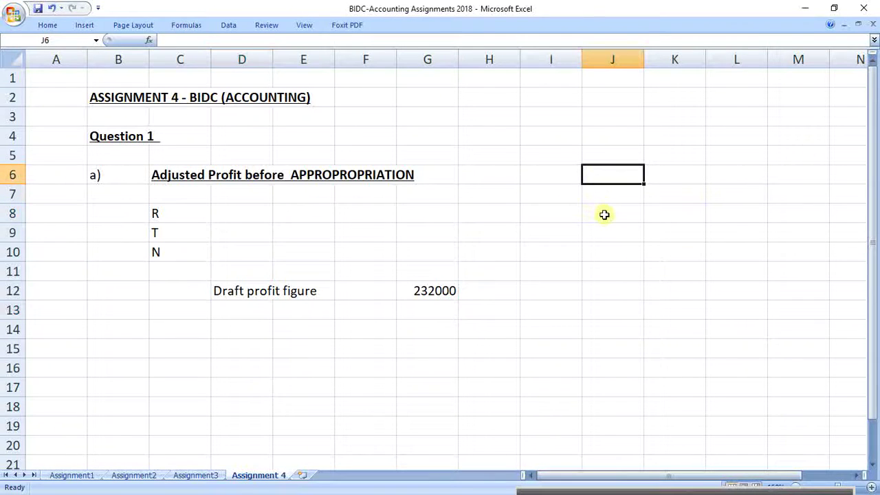
pyautogui.press('Left')
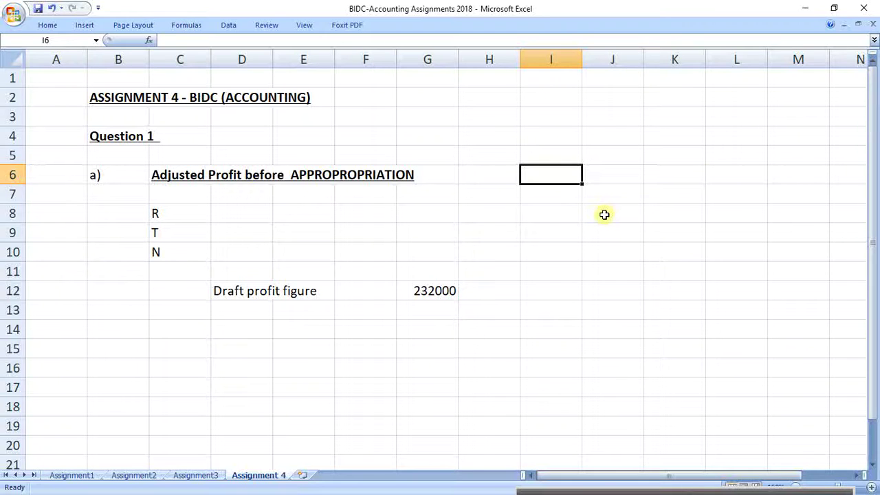
pyautogui.write('1 jan')
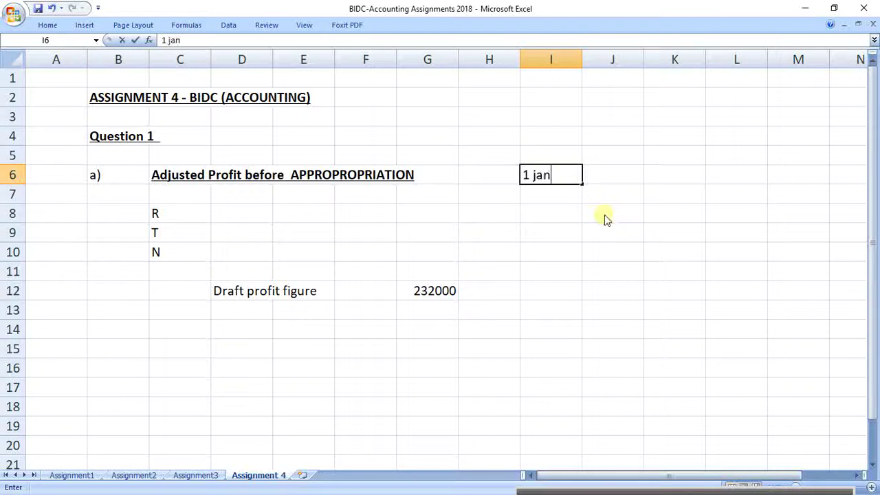
# Enter the timeline's end date "31 dec" in cell M6 and select K6 between the two dates
pyautogui.press('Right')
pyautogui.press('Right')
pyautogui.press('Right')
pyautogui.press('Right')
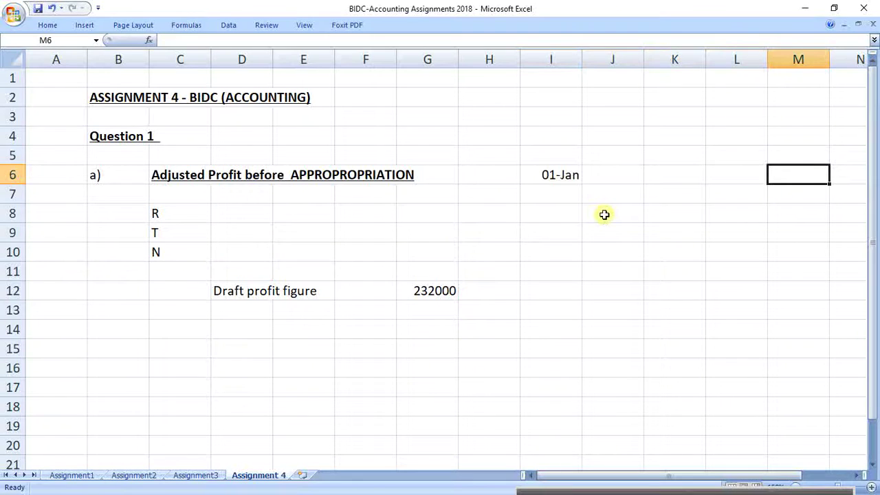
pyautogui.write('31 dec')
pyautogui.press('Left')
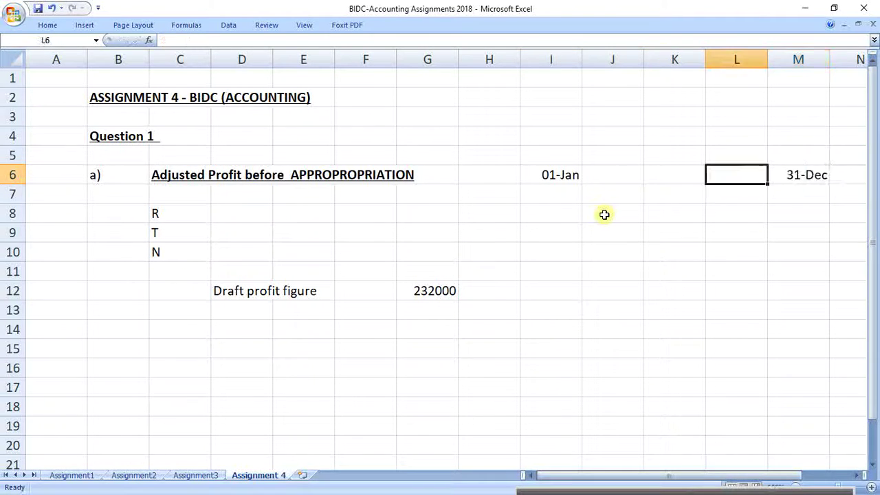
pyautogui.press('Left')
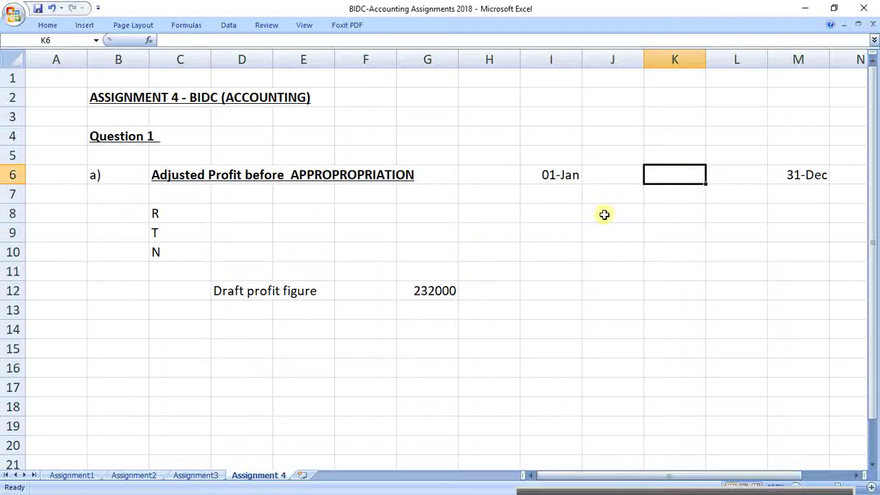
# Enter the timeline's middle date "1 jul" in K6 and fill K6:K8 yellow
pyautogui.write('1 jul')
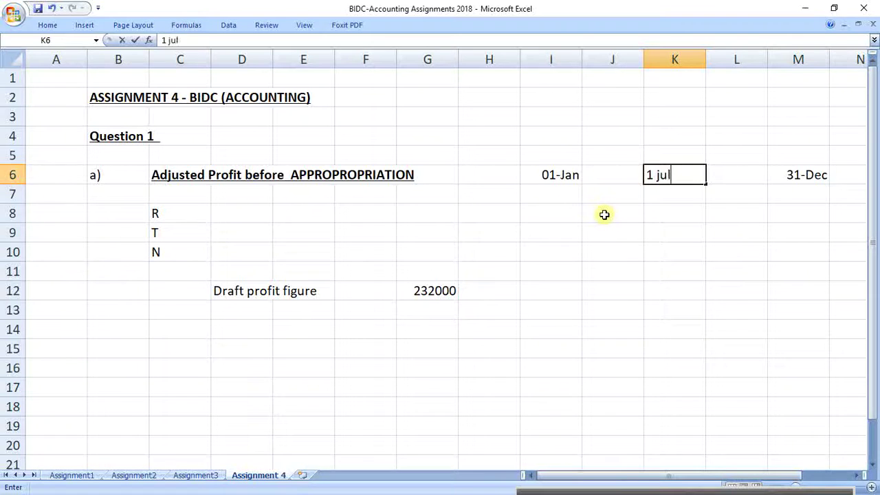
pyautogui.press('Return')
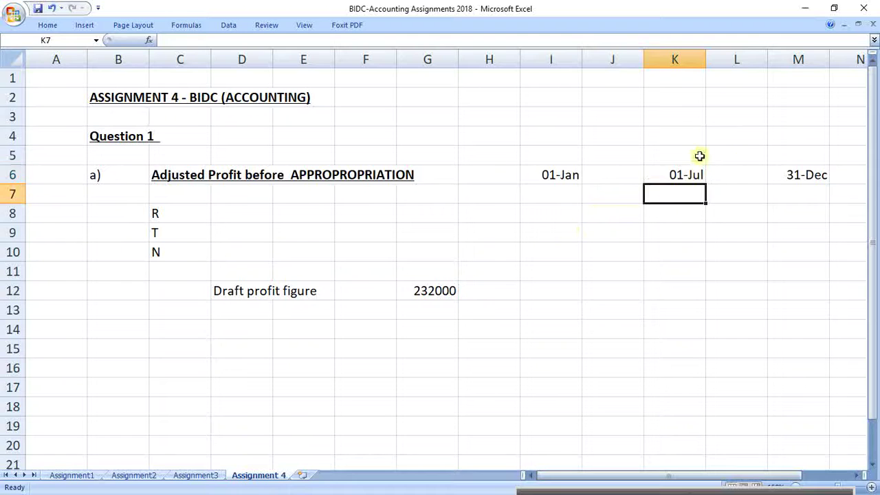
pyautogui.moveTo(667, 172); pyautogui.dragTo(668, 210)
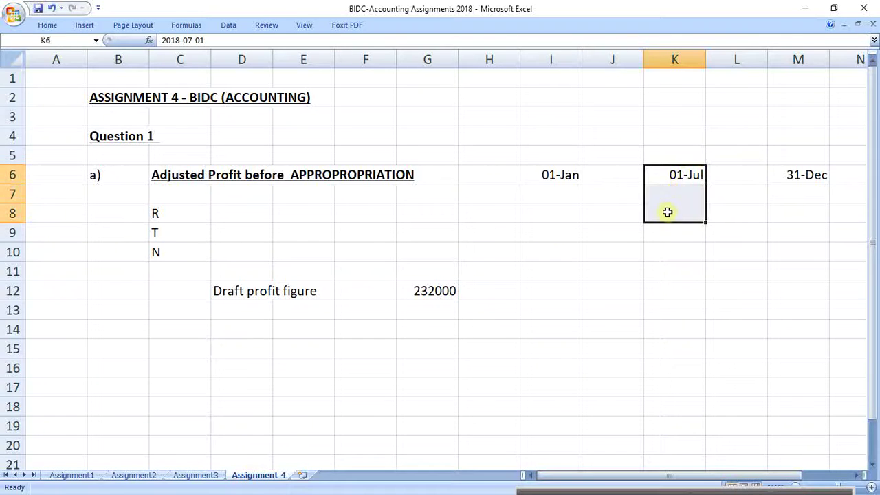
pyautogui.click(49, 25)
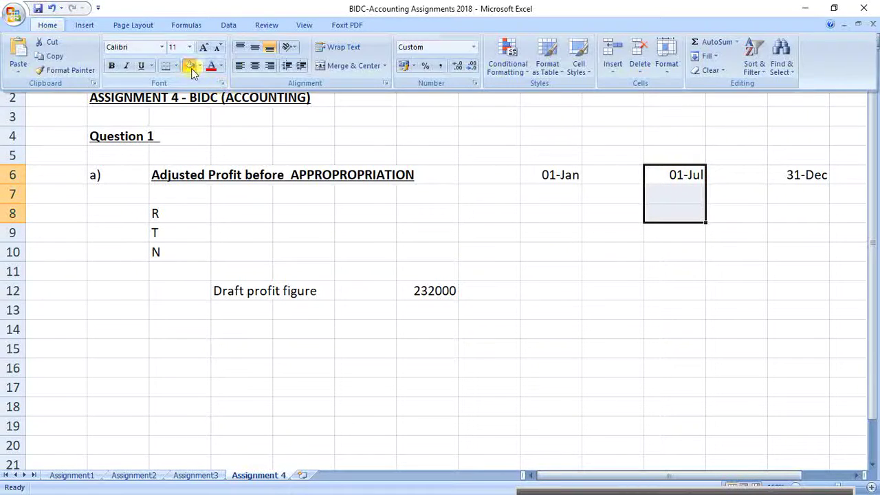
pyautogui.click(191, 68)
# Fill K8:M8 yellow and label the marked period "6 months" in cell L8
pyautogui.moveTo(653, 212); pyautogui.dragTo(786, 210)
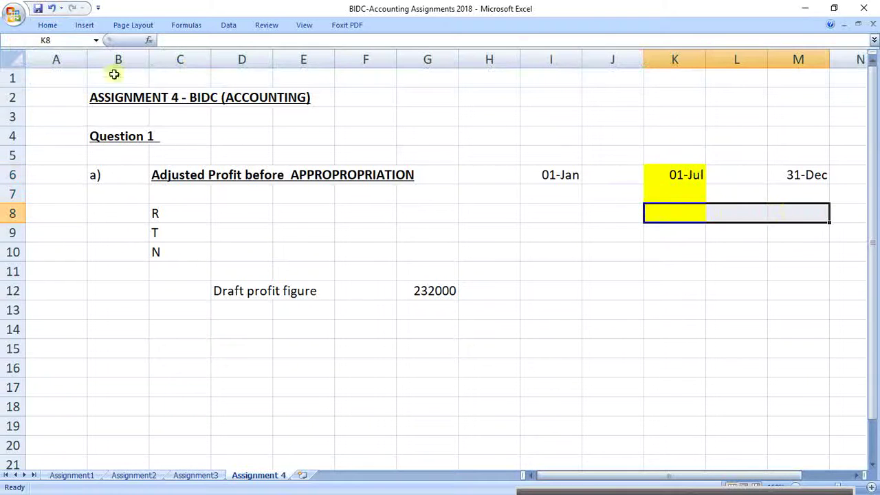
pyautogui.click(47, 26)
pyautogui.click(189, 66)
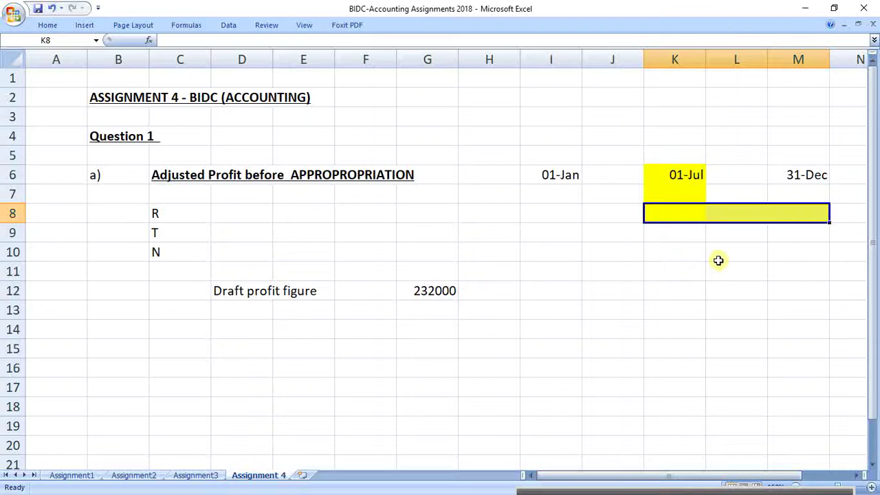
pyautogui.click(794, 174)
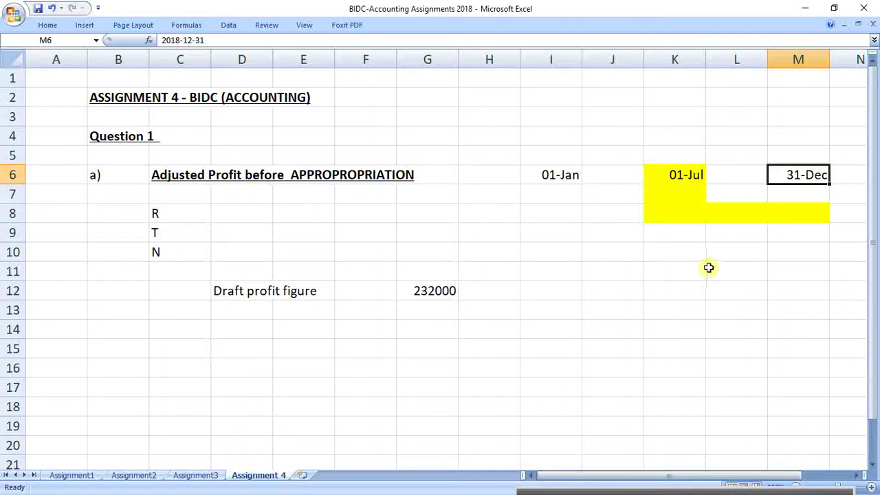
pyautogui.click(728, 211)
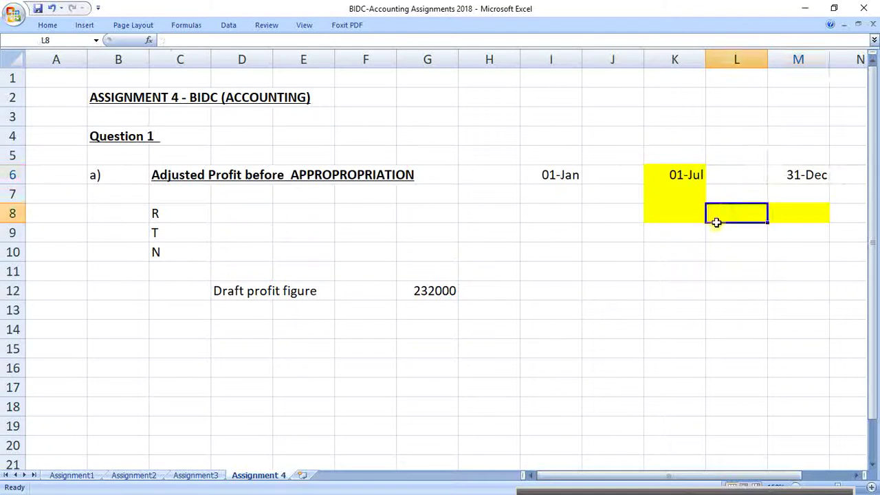
pyautogui.write('6 months')
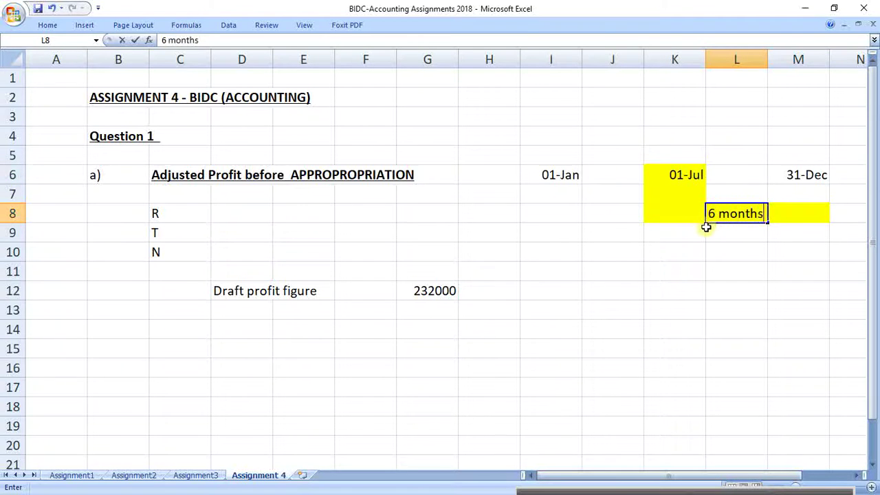
pyautogui.press('Return')
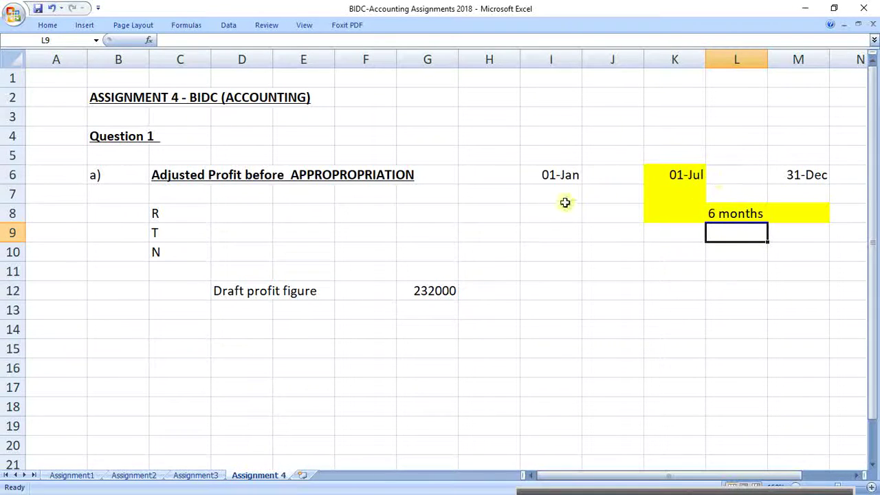
# Enter the label "Depreciation (20000 x 20% x 6/12)" in D13 under the draft profit line
pyautogui.click(239, 308)
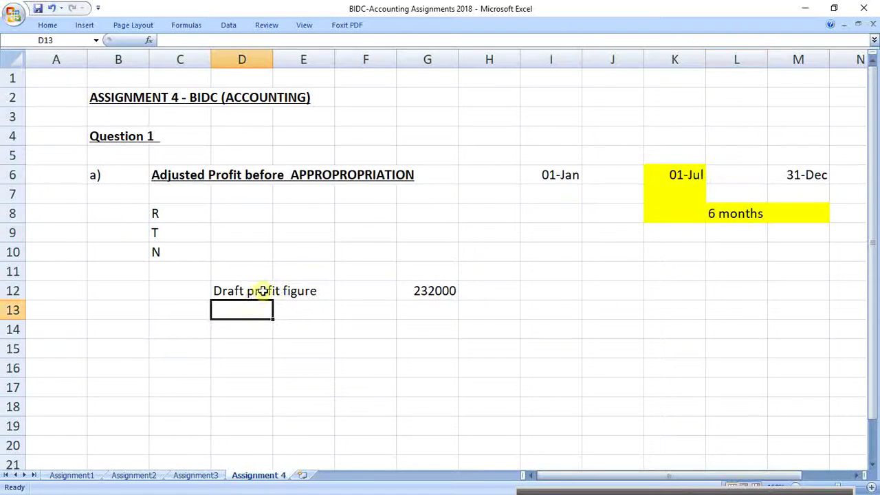
pyautogui.write('Deprec')
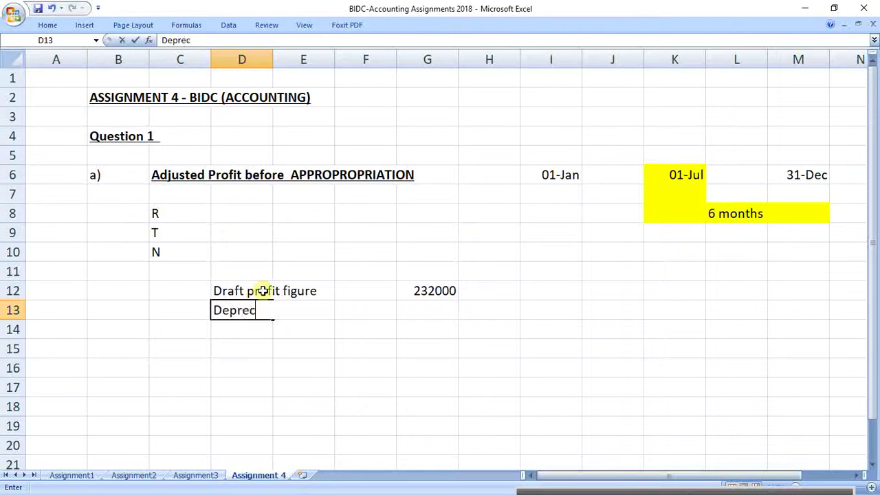
pyautogui.write('iation (')
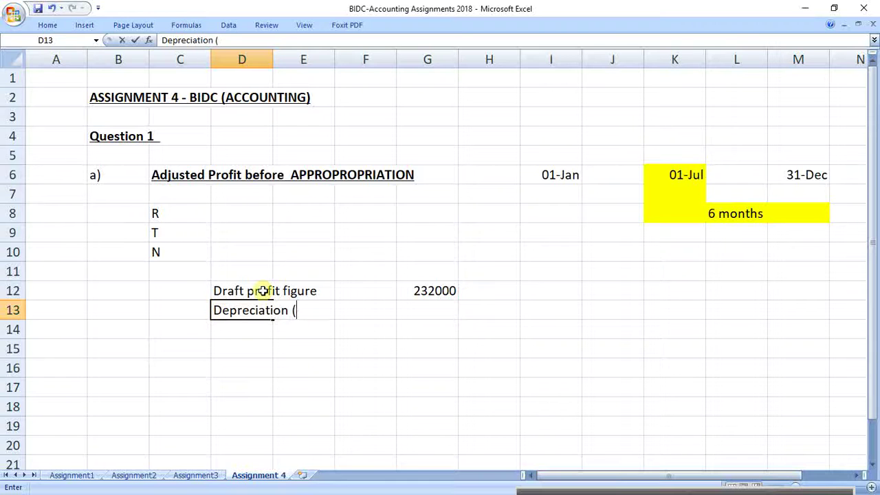
pyautogui.write('20000 x ')
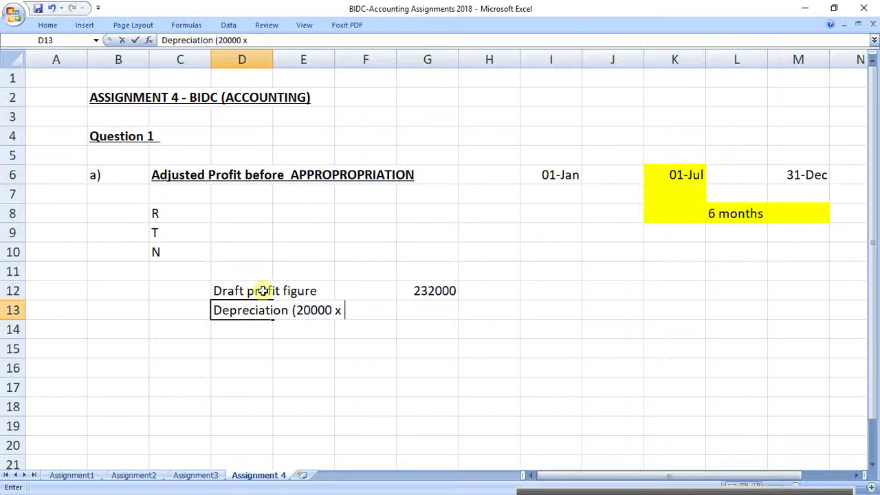
pyautogui.write('20% x ')
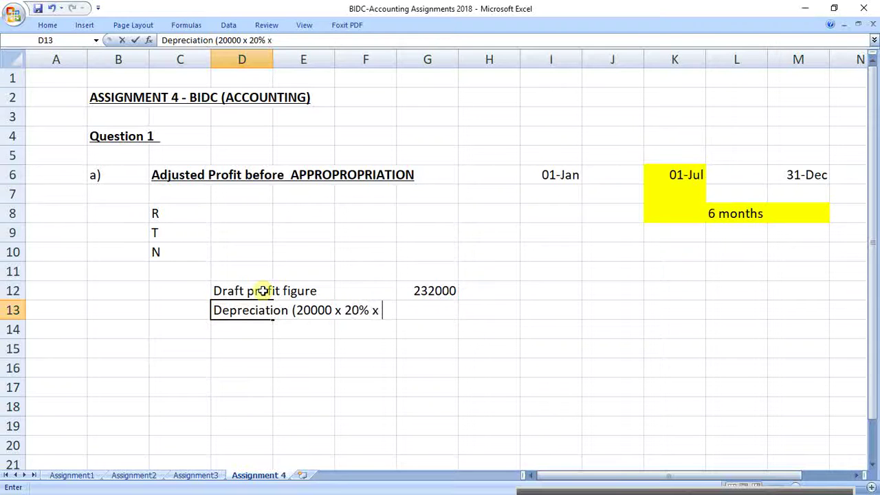
pyautogui.write('6/12)')
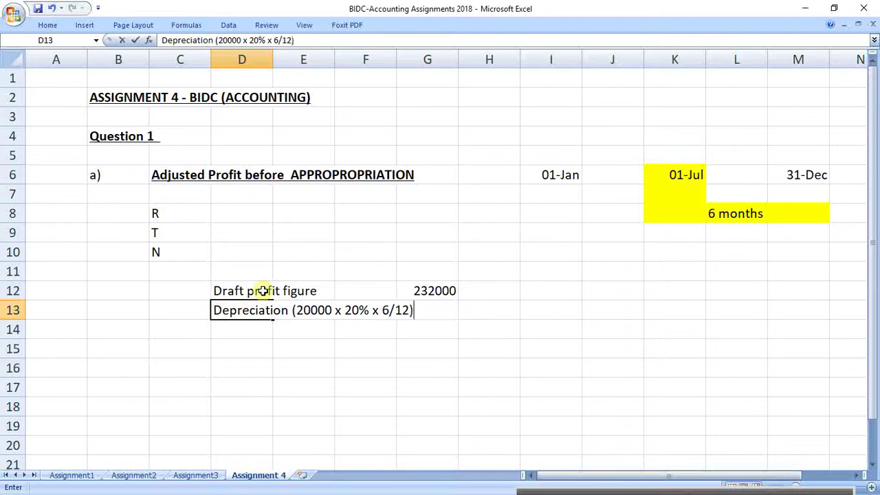
# Widen column F so the depreciation label in row 13 fits before column G
pyautogui.moveTo(393, 59); pyautogui.dragTo(413, 59)
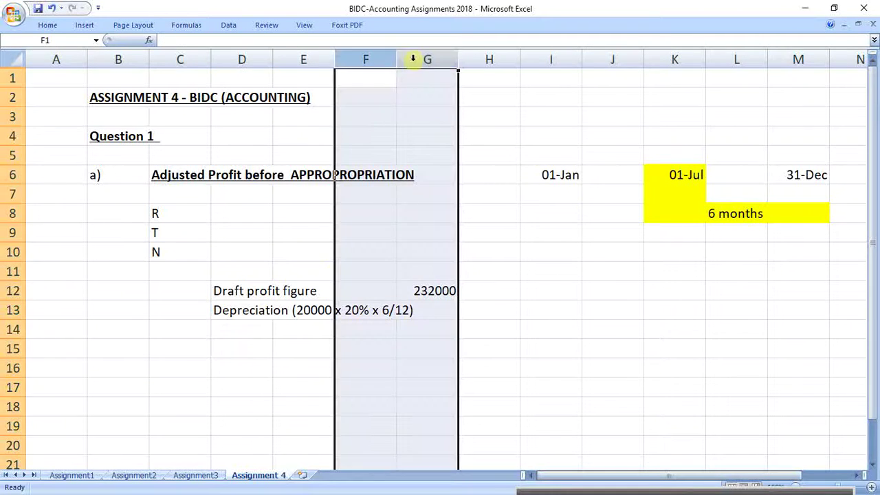
pyautogui.click(468, 171)
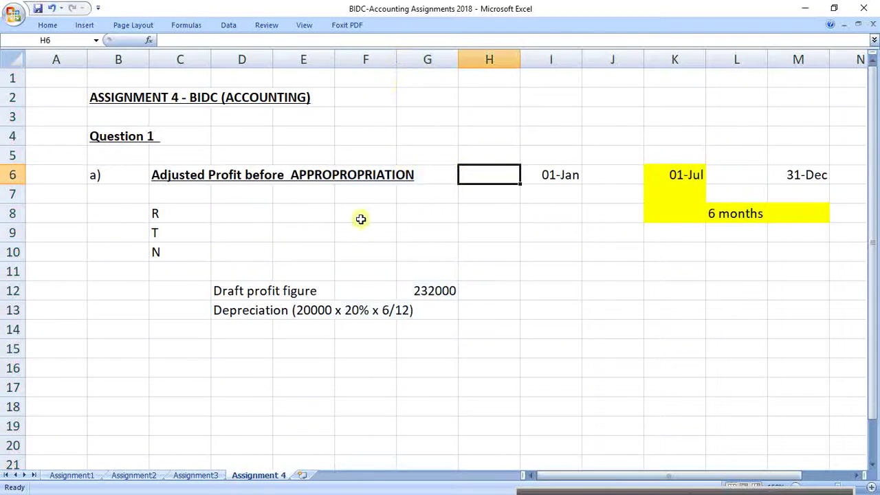
pyautogui.moveTo(396, 59); pyautogui.dragTo(427, 61)
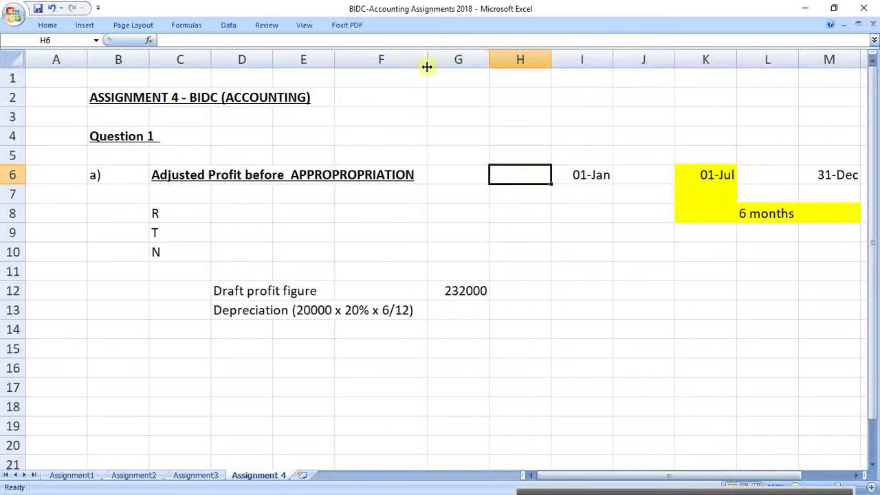
# Calculate the depreciation amount in G13 with the formula =20000*0,2*6/12
pyautogui.click(450, 310)
pyautogui.write('=')
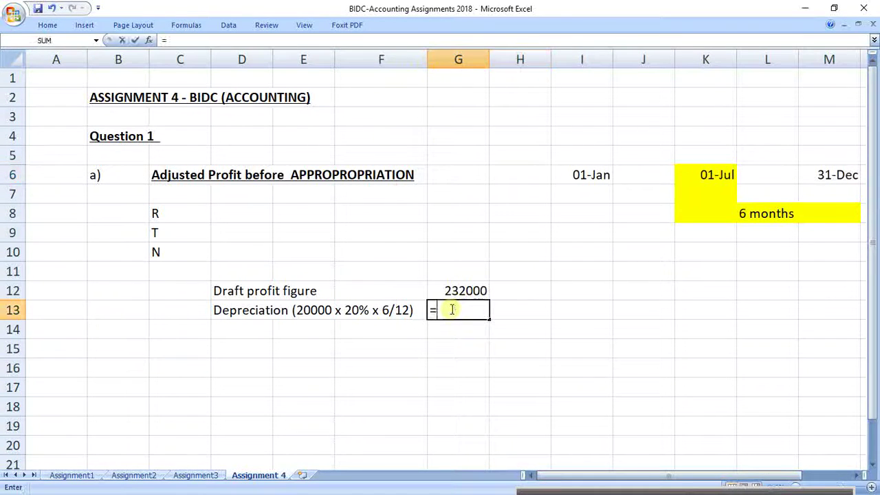
pyautogui.write('20000')
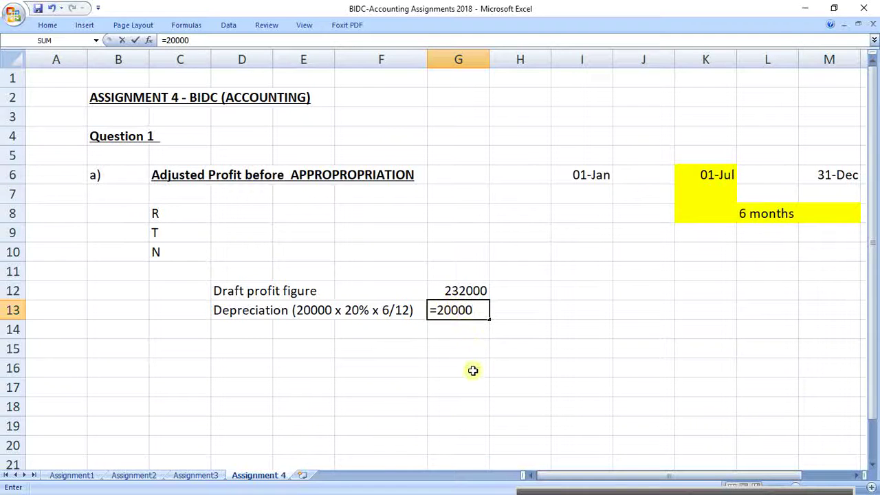
pyautogui.write('*')
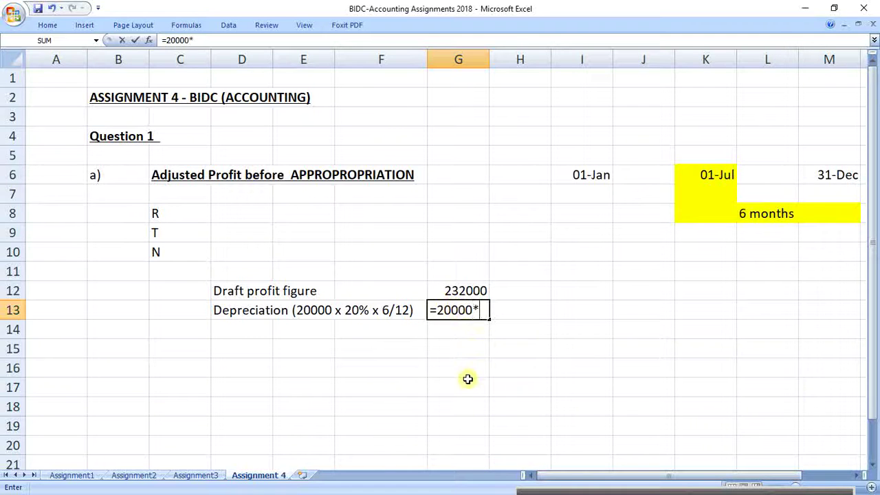
pyautogui.write('0,2*6/12')
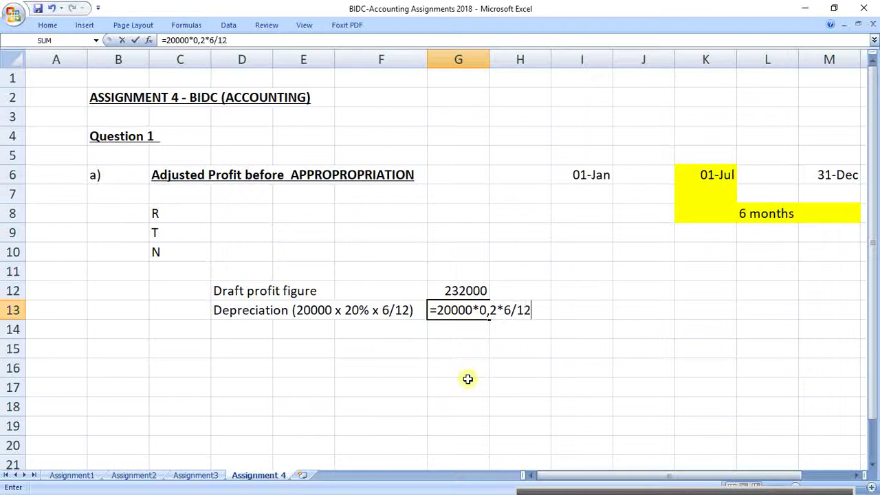
pyautogui.press('Return')
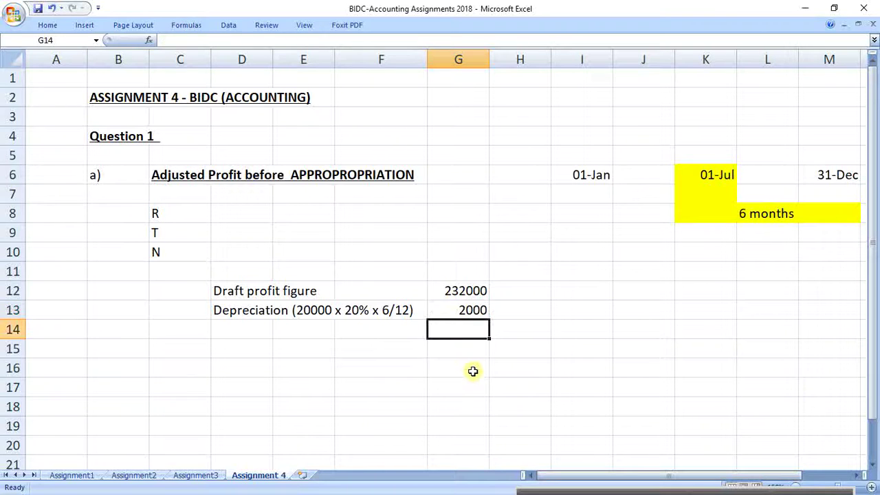
# Turn the depreciation amount in G13 negative by adding a minus sign before 20000 in its formula
pyautogui.moveTo(269, 311); pyautogui.dragTo(357, 314)
pyautogui.click(455, 310)
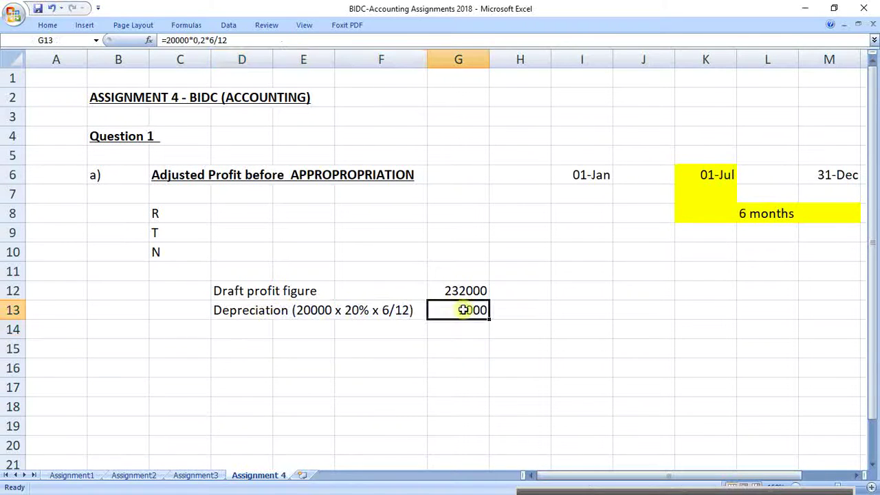
pyautogui.click(168, 40)
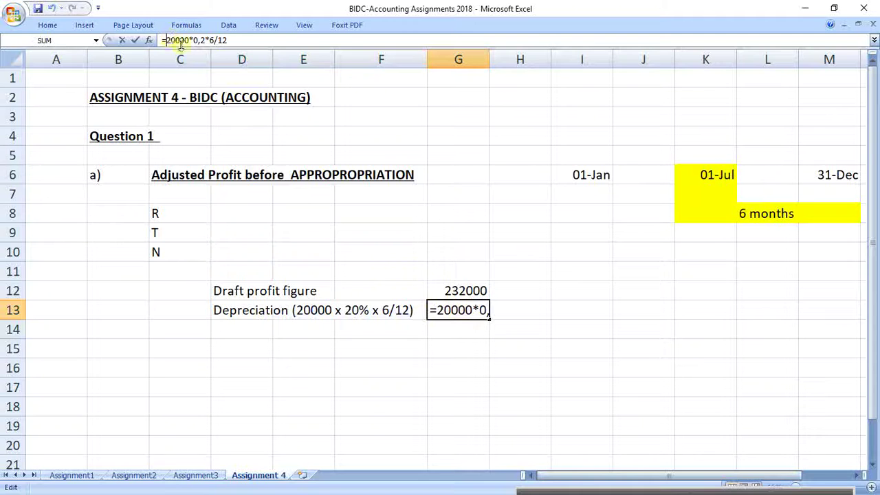
pyautogui.write('-')
pyautogui.press('Return')
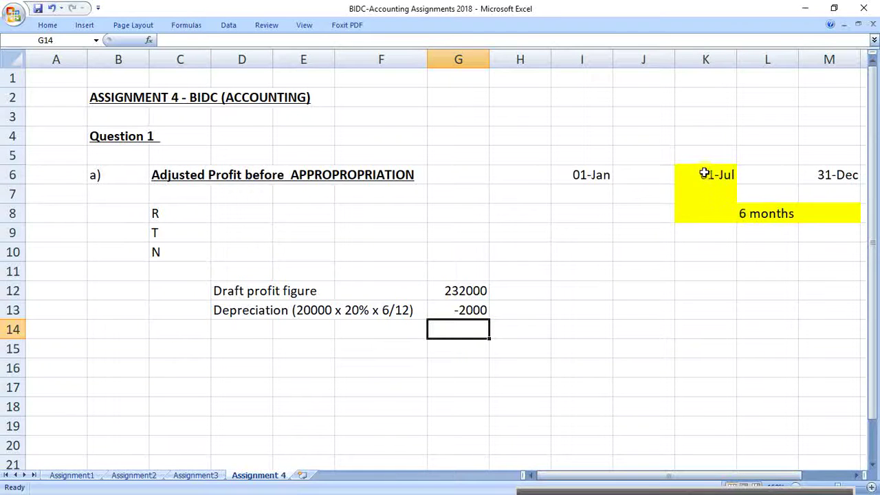
pyautogui.moveTo(710, 178); pyautogui.dragTo(712, 212)
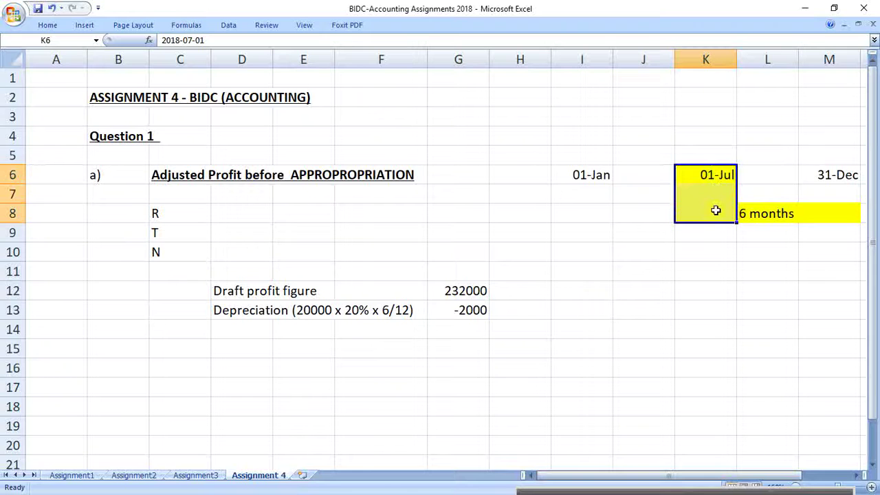
pyautogui.click(706, 192)
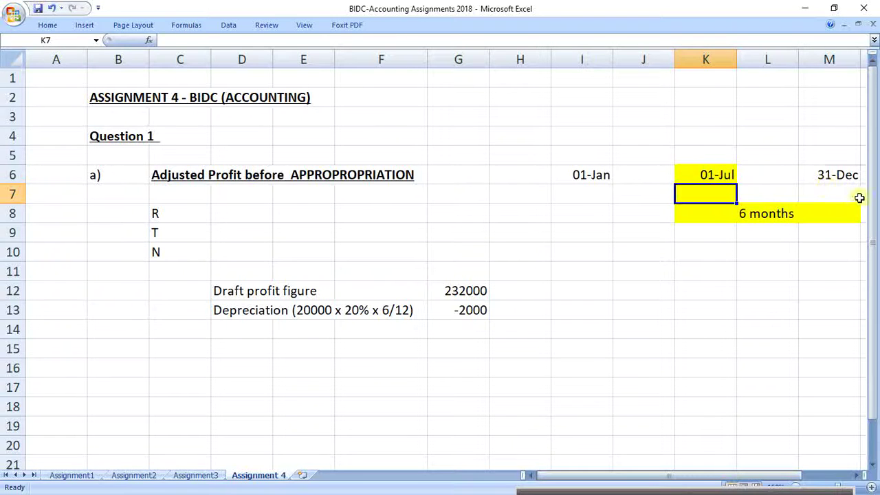
# Enter the note "Inventory = (VALUE) 15000 (recorded)" in J12
pyautogui.click(647, 291)
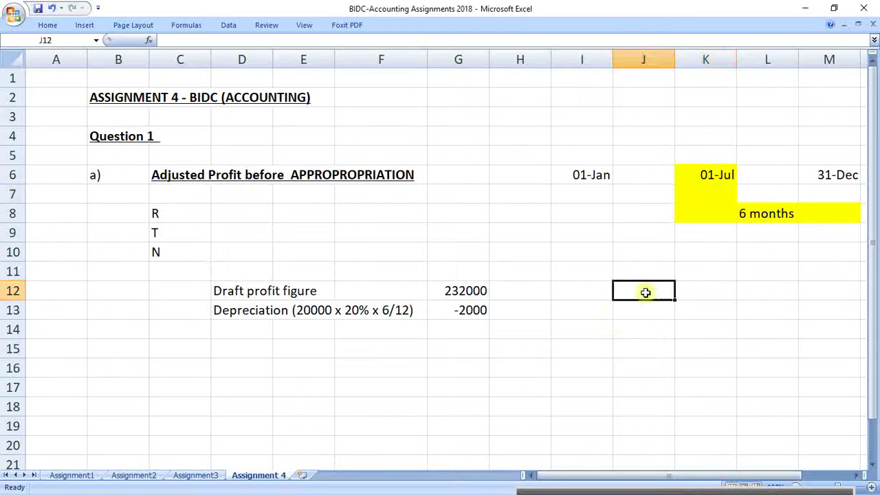
pyautogui.write('O')
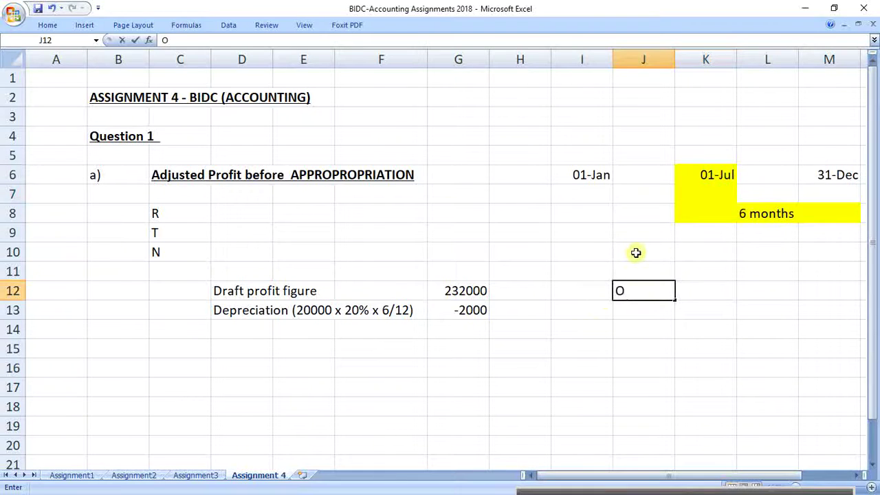
pyautogui.press('BackSpace')
pyautogui.write('Invento')
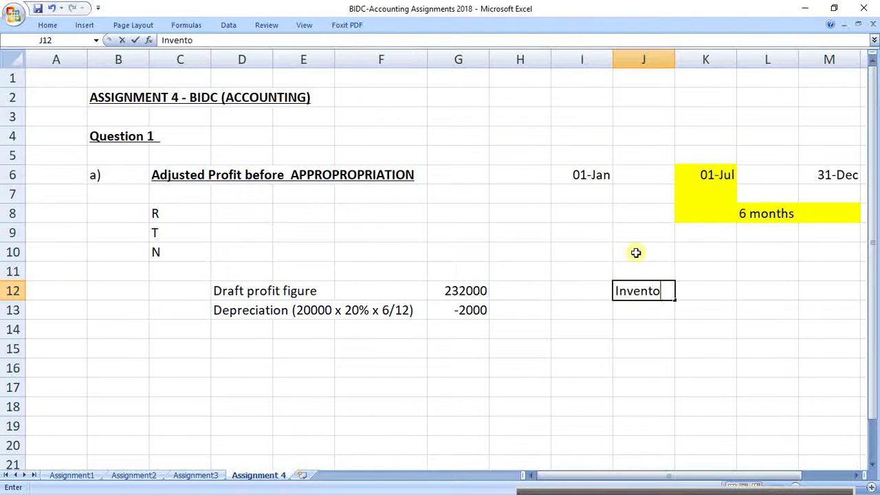
pyautogui.write('ry = (VALUE)')
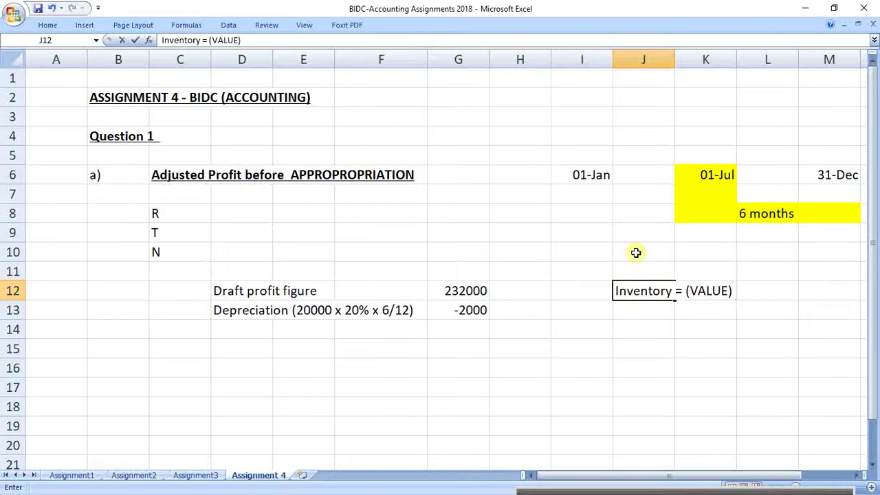
pyautogui.write('15000 ')
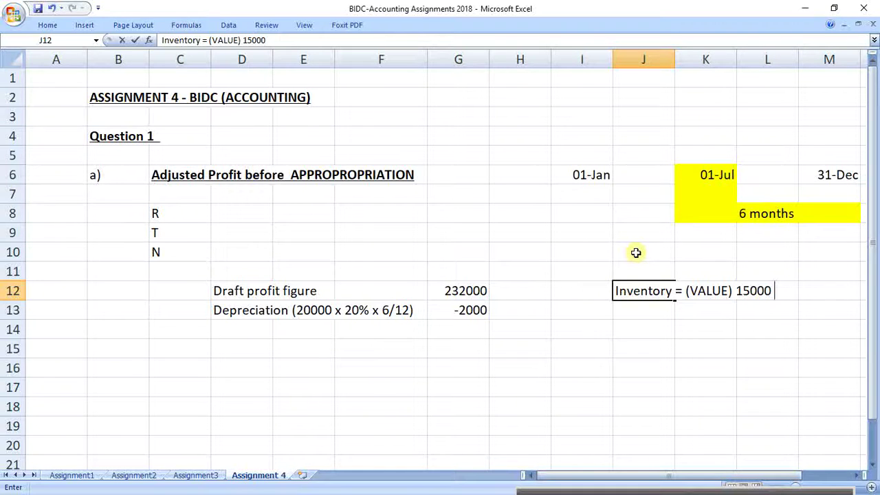
pyautogui.write('(recorded)')
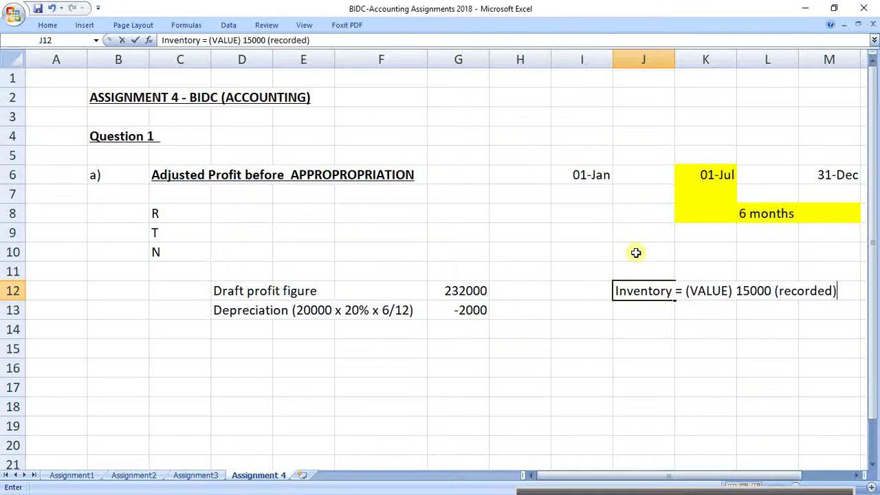
pyautogui.press('Return')
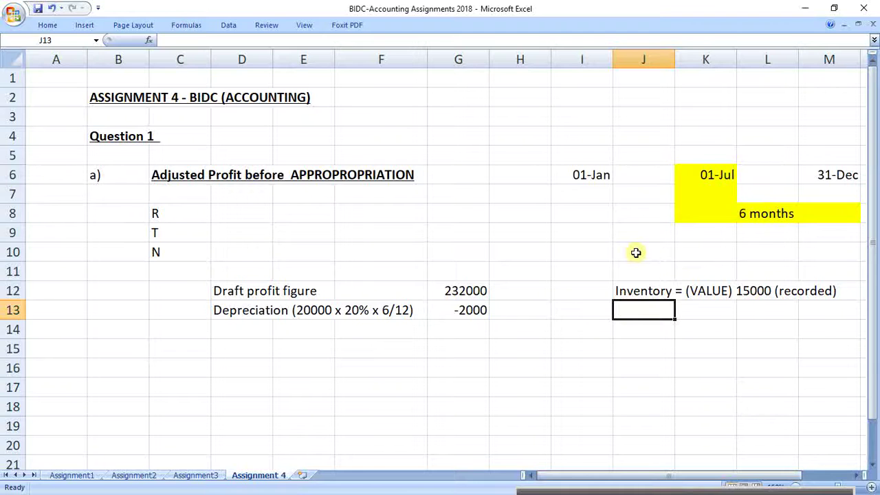
# Colour the inventory note in J12:M12 red
pyautogui.moveTo(628, 290); pyautogui.dragTo(825, 289)
pyautogui.click(47, 25)
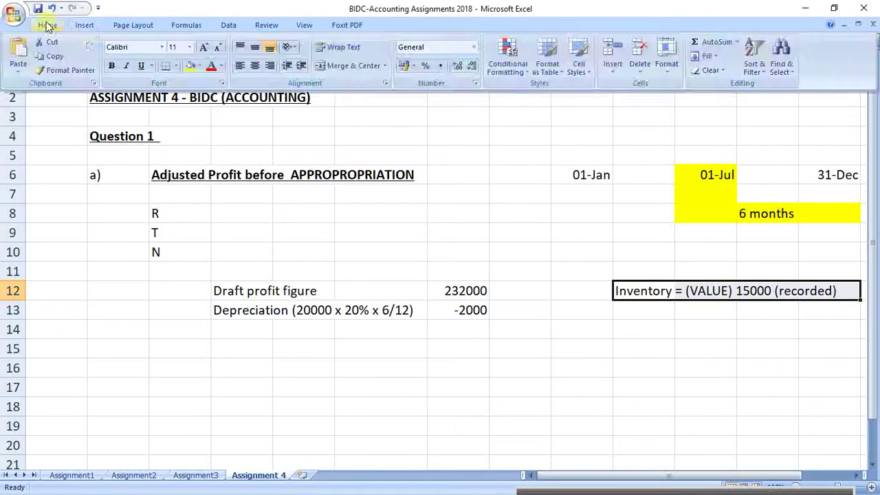
pyautogui.click(212, 66)
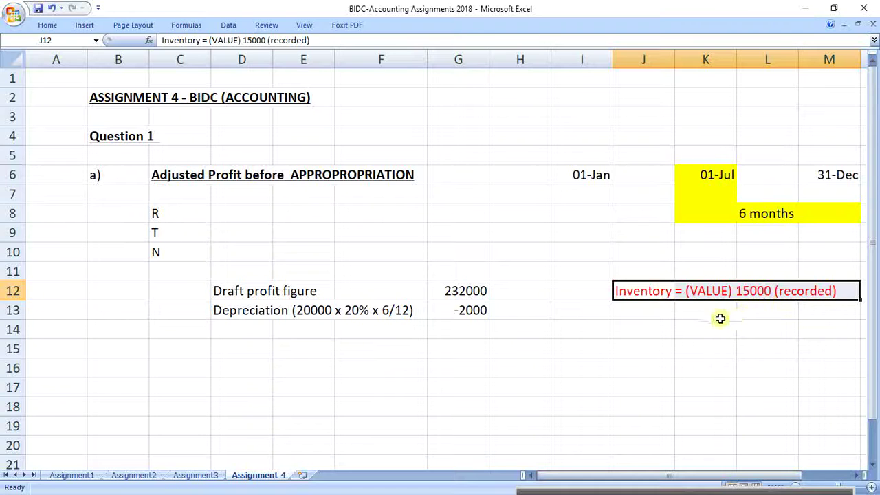
# Enter the question "What is the SP?" in J13 below the inventory note
pyautogui.click(660, 318)
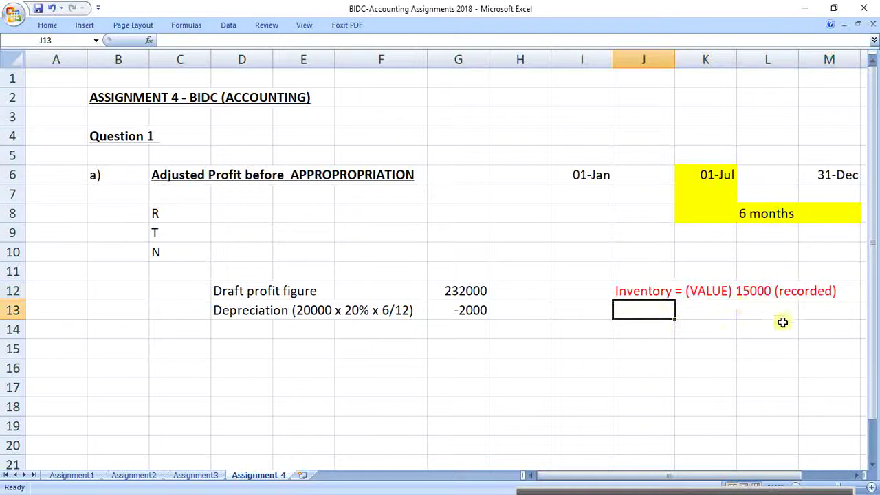
pyautogui.write('What is th')
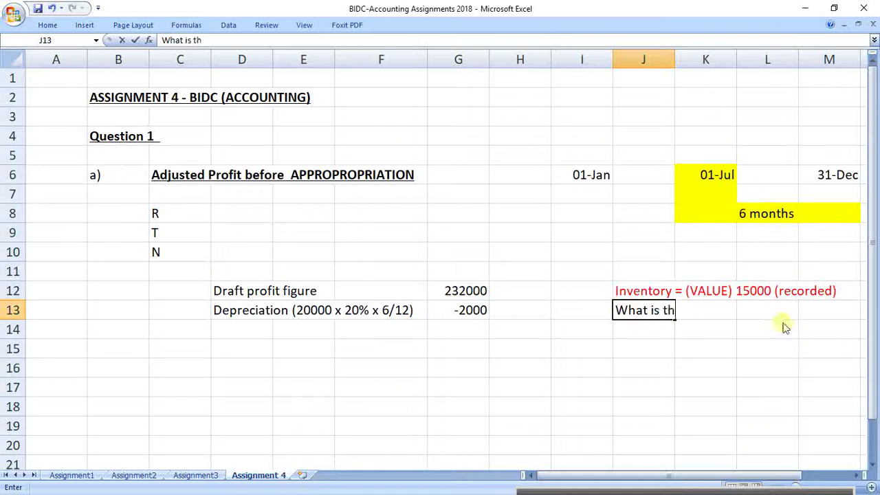
pyautogui.write('e SP??')
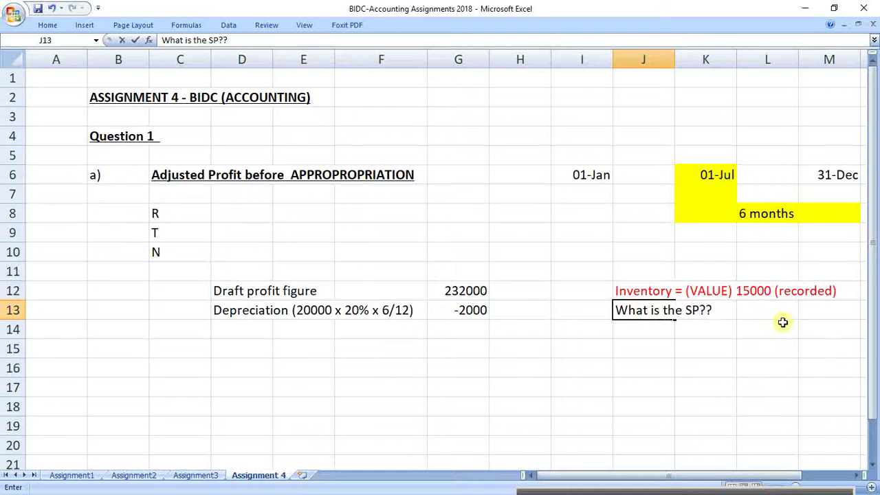
pyautogui.press('BackSpace')
pyautogui.press('Return')
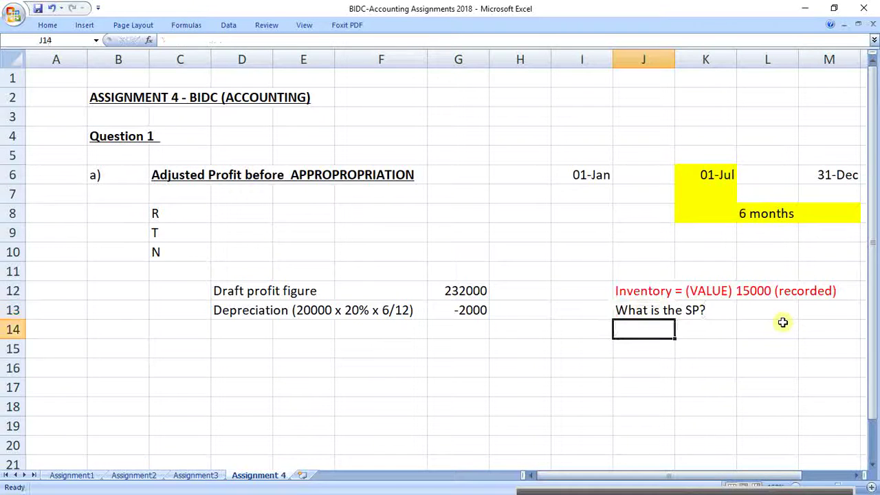
# Enter the mark-up working "15000 x 100/100 = 15000 (MU)" as text in J14
pyautogui.write('10')
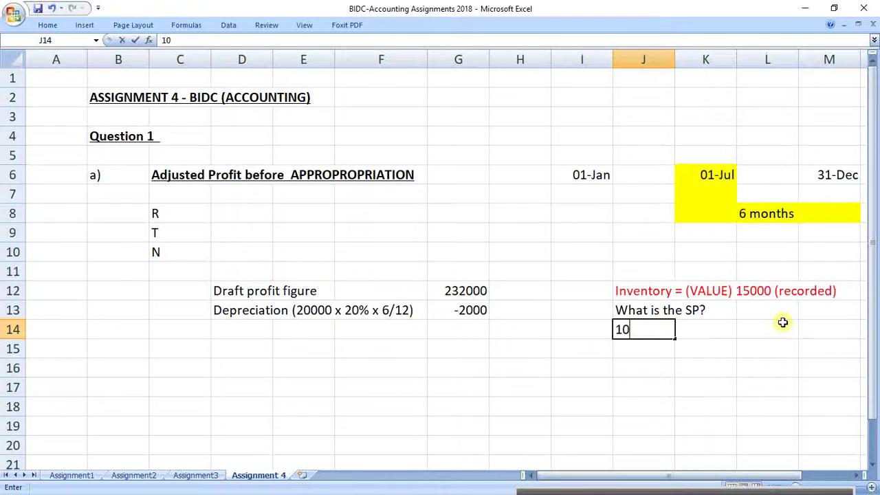
pyautogui.press('BackSpace')
pyautogui.write('5000 x')
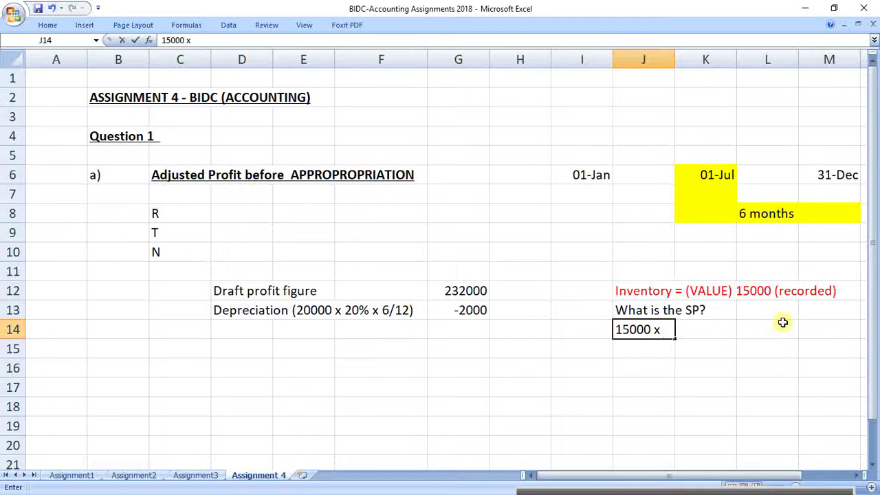
pyautogui.write(' 110')
pyautogui.press('BackSpace')
pyautogui.press('BackSpace')
pyautogui.write('00/100')
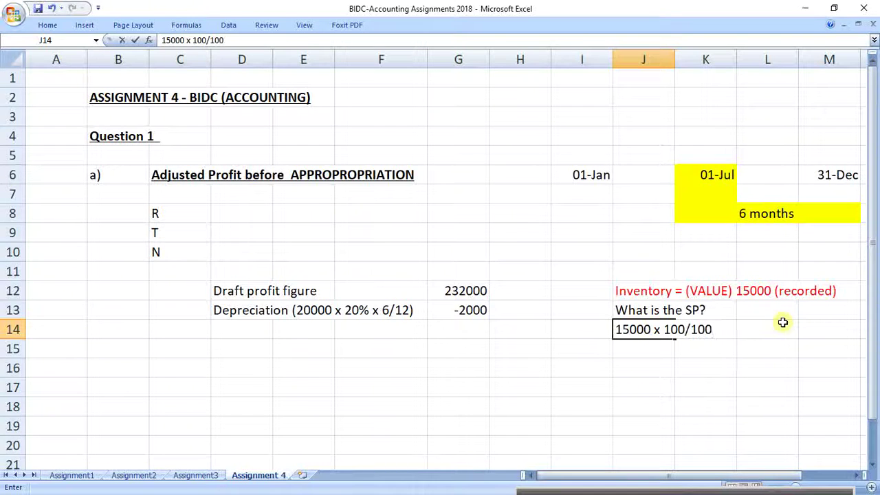
pyautogui.write(' = 15000')
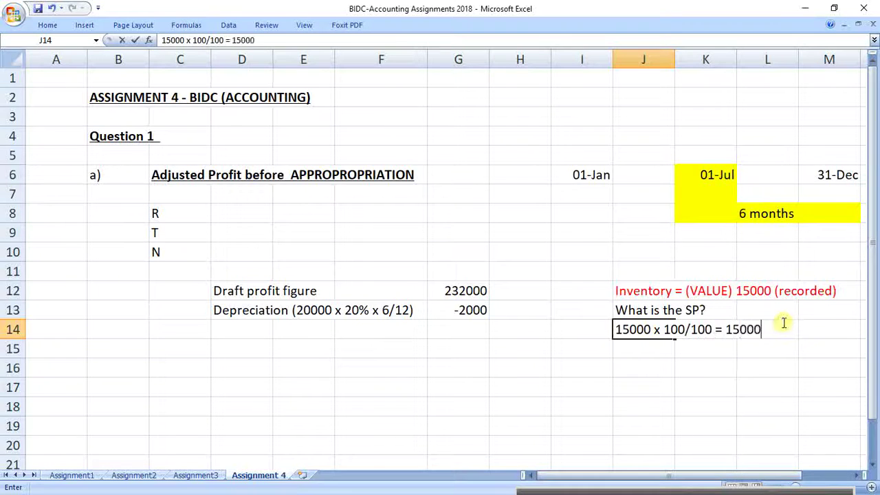
pyautogui.write(' (MU)')
pyautogui.press('Return')
# Enter "SP = CP + MU" in J15 and "SP = 15000 + 15000 = 30000" in J16
pyautogui.write('SP ')
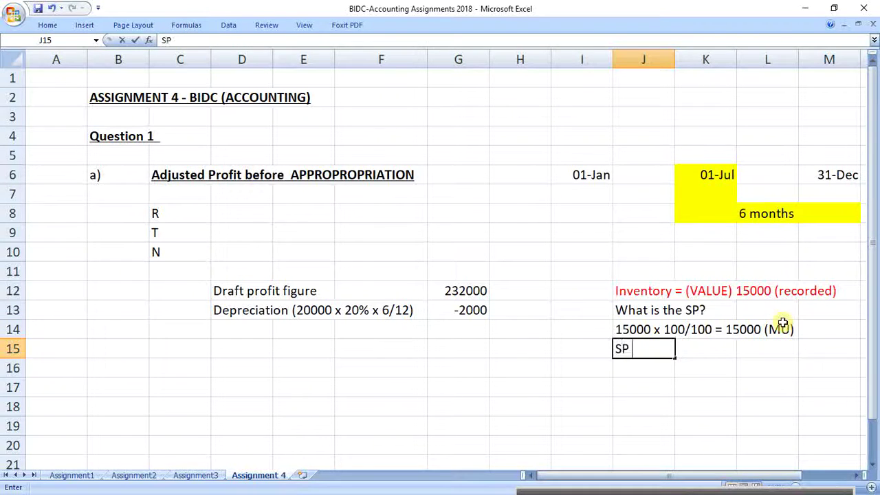
pyautogui.write('= CP + MU')
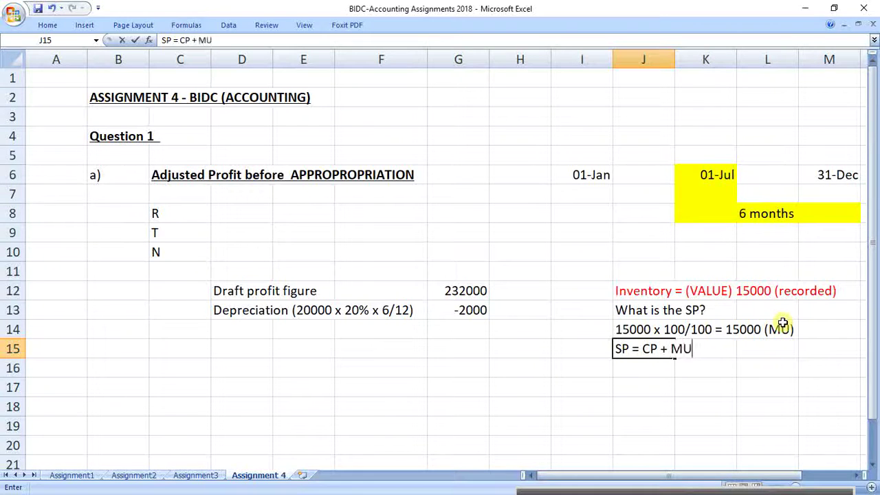
pyautogui.press('Return')
pyautogui.write('SP = 15000')
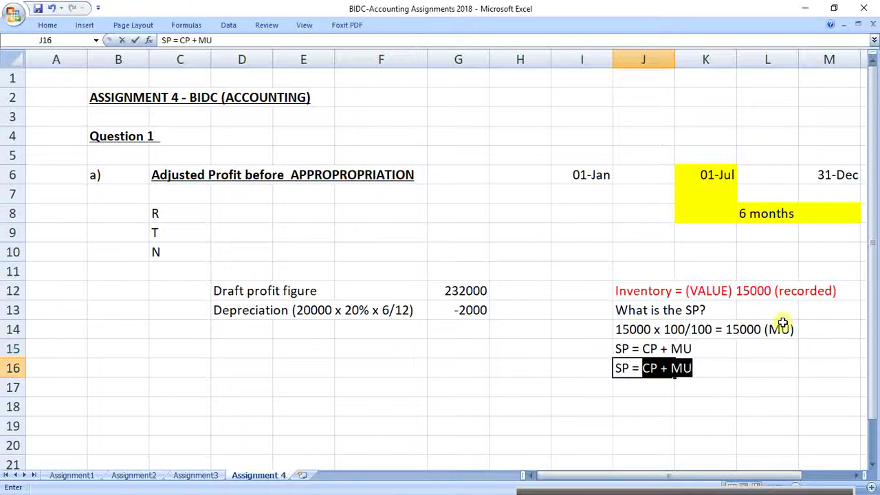
pyautogui.write(' + 15000')
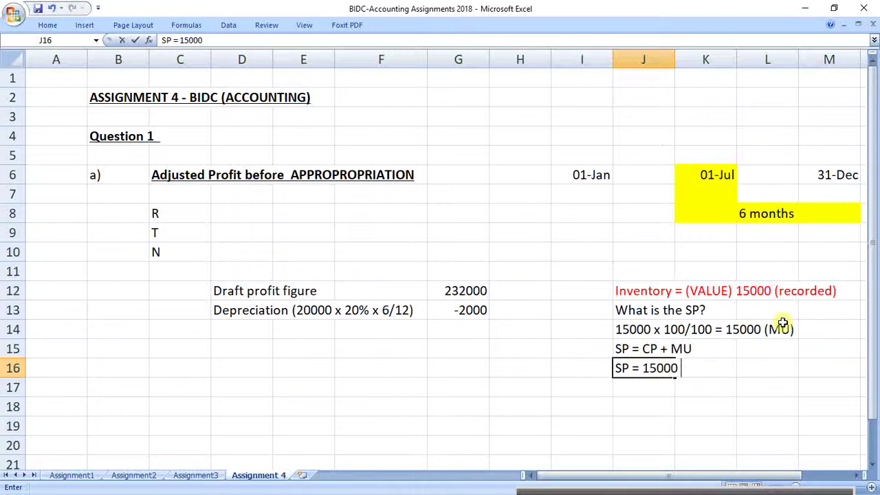
pyautogui.write(' = 30000')
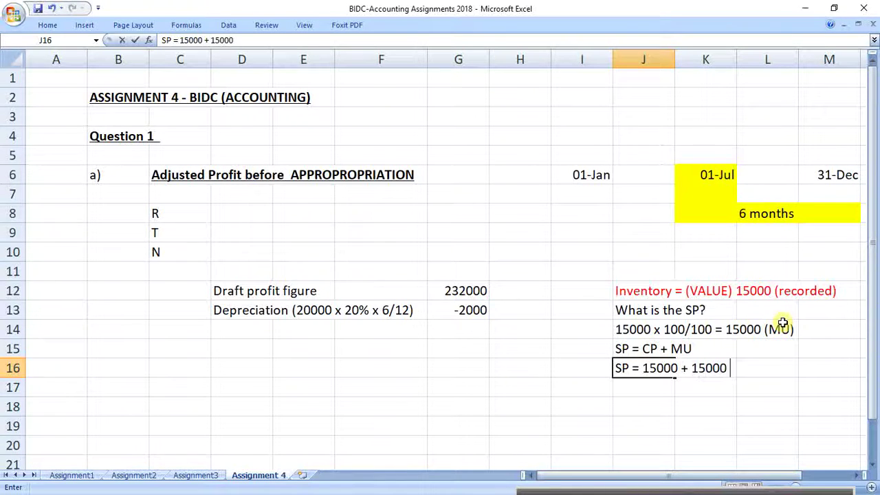
pyautogui.press('Return')
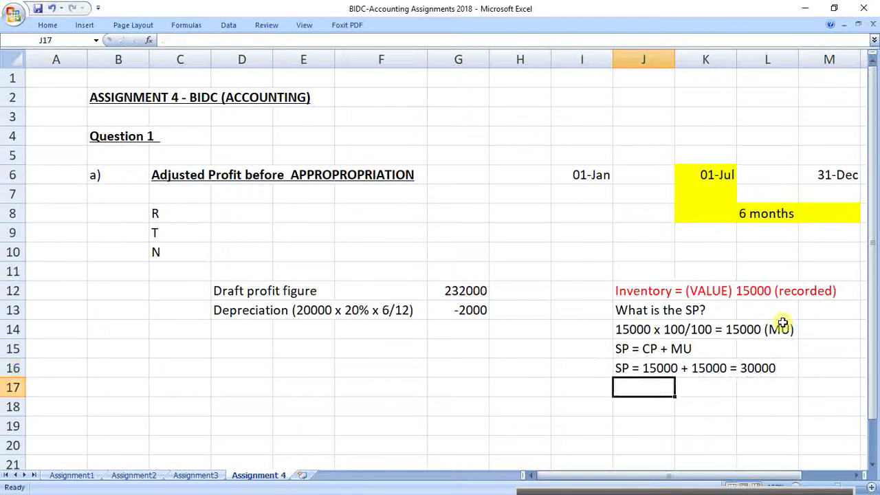
# Colour the selling price calculation in J16:L16 green
pyautogui.moveTo(643, 367); pyautogui.dragTo(741, 367)
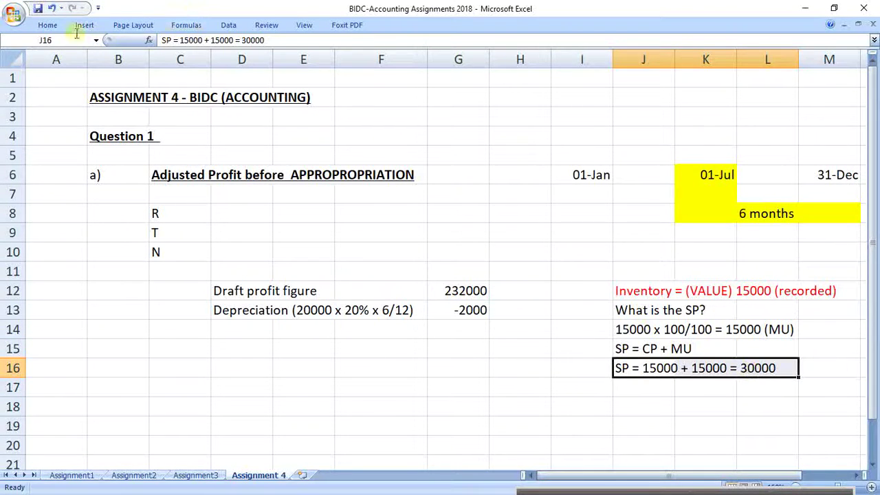
pyautogui.click(55, 25)
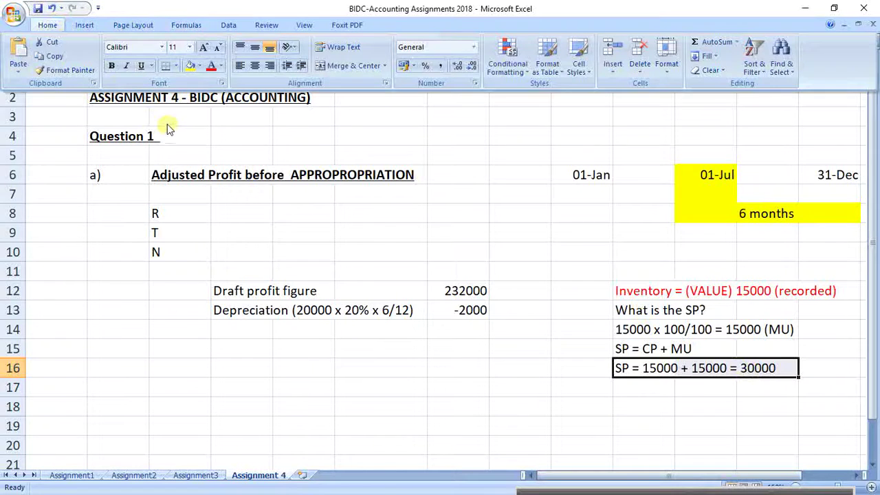
pyautogui.click(220, 66)
pyautogui.click(267, 180)
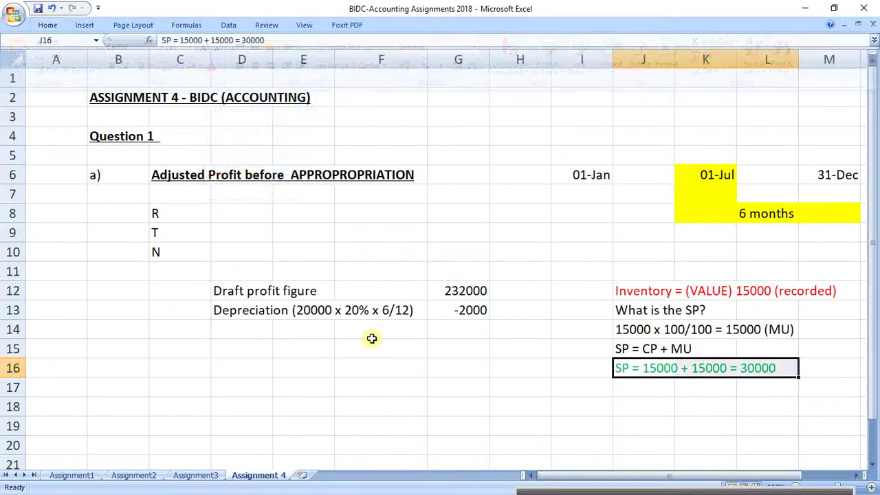
pyautogui.click(515, 387)
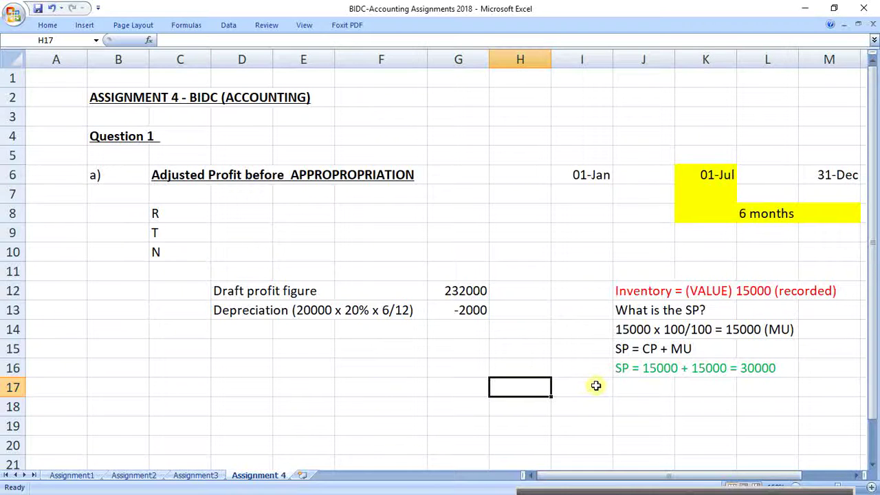
# Enter the label "x 20%" in L17 under the selling price result
pyautogui.click(628, 368)
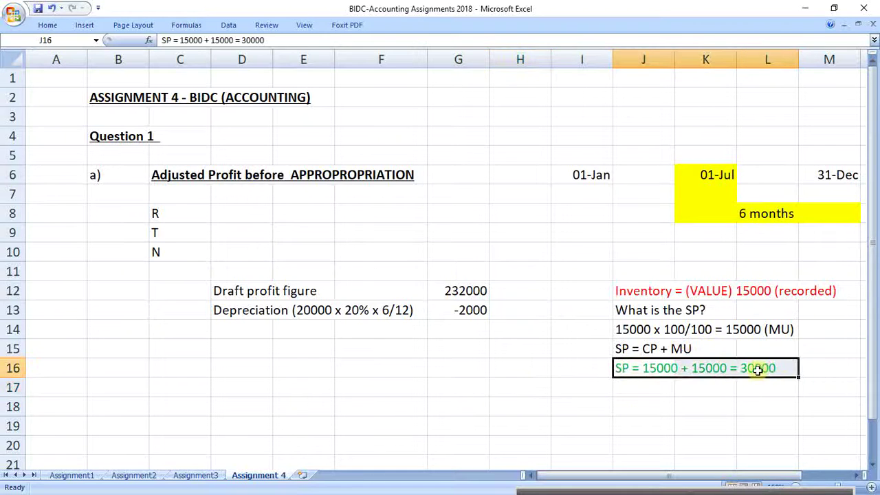
pyautogui.click(664, 385)
pyautogui.click(747, 384)
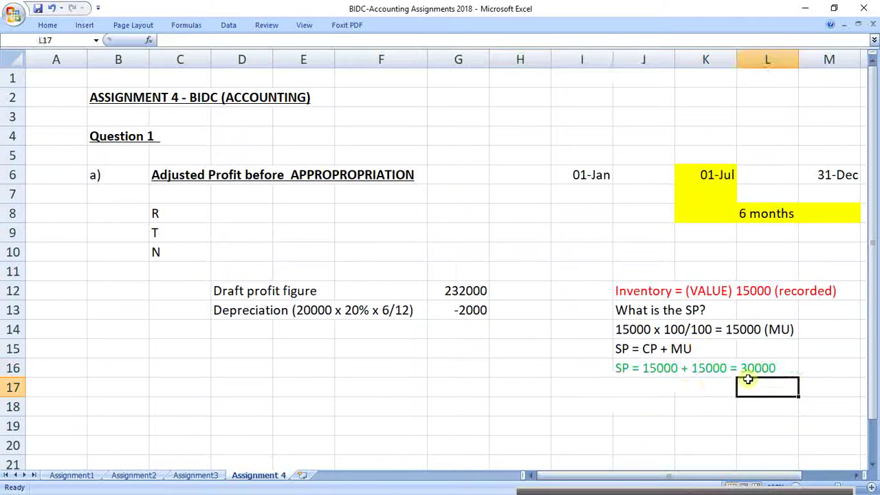
pyautogui.write('x 2')
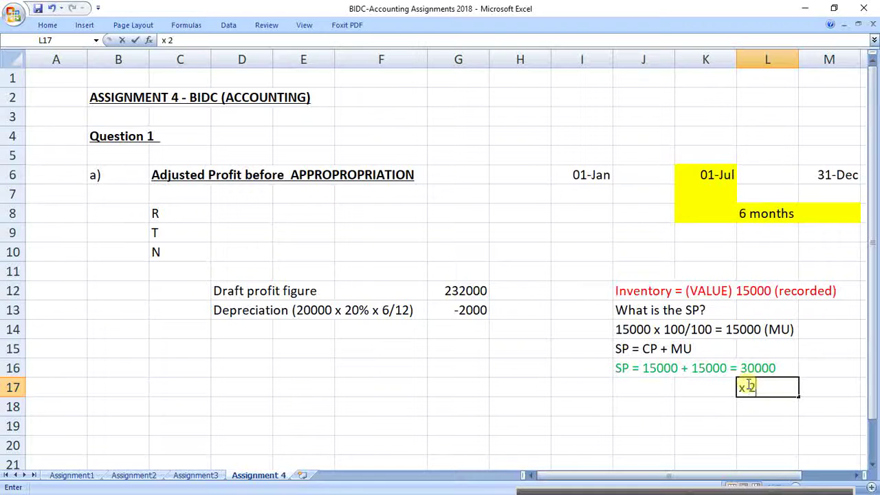
pyautogui.write('0%')
pyautogui.press('Return')
# Calculate 20% of the selling price in L18 with the formula =30000*0,2
pyautogui.write('=')
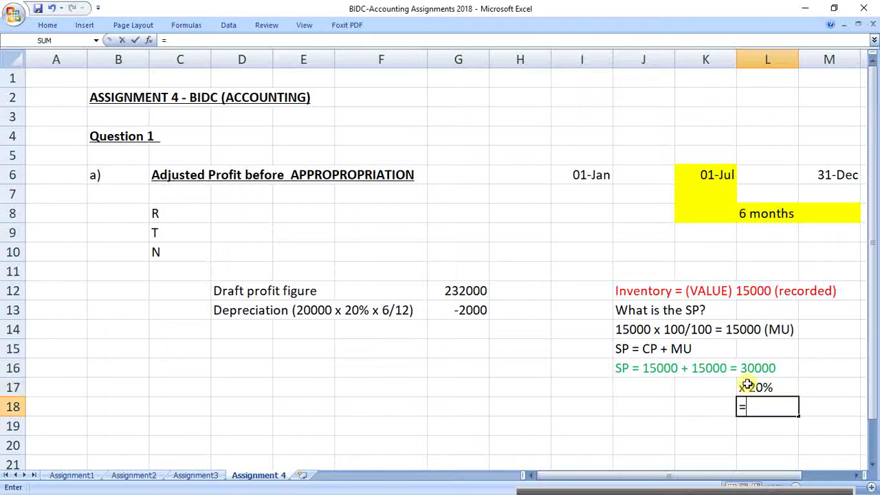
pyautogui.write('30000')
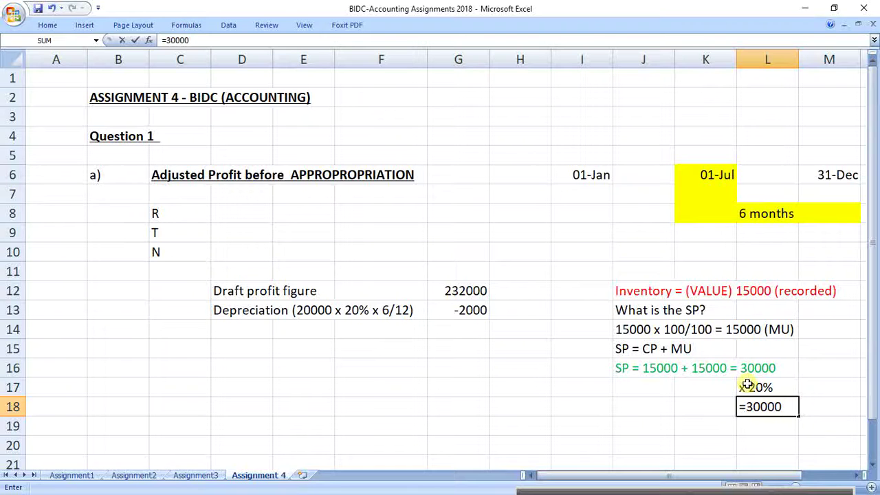
pyautogui.write('*0,2')
pyautogui.press('Return')
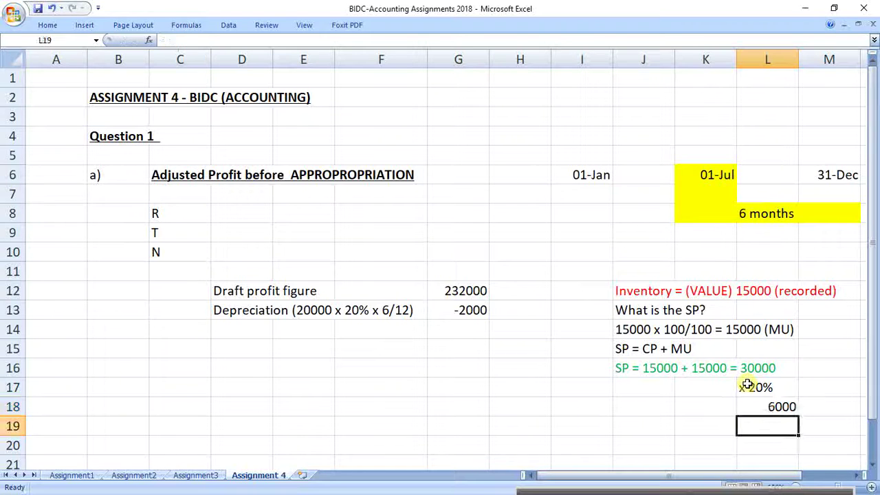
# Fill the 20% result in L18 with yellow
pyautogui.click(777, 408)
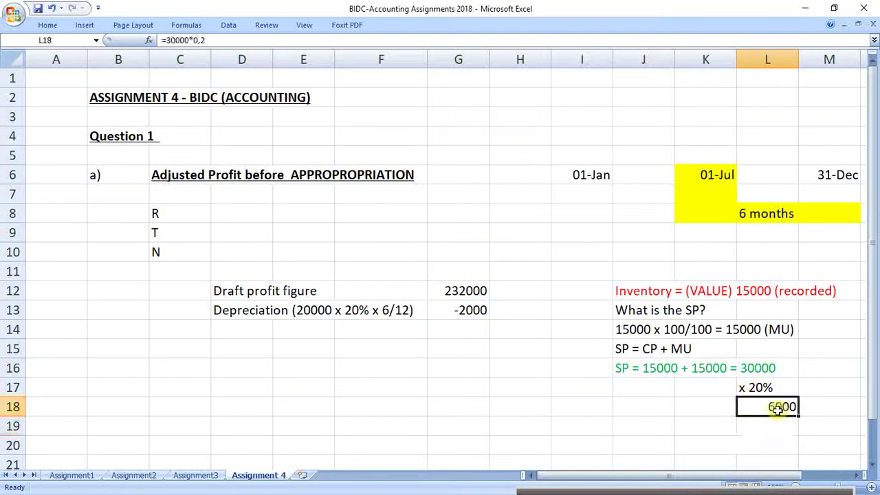
pyautogui.click(47, 26)
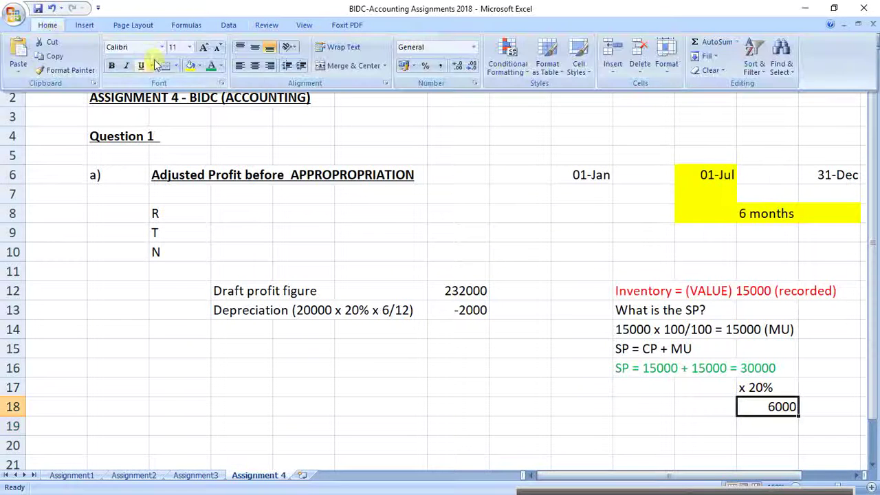
pyautogui.click(189, 66)
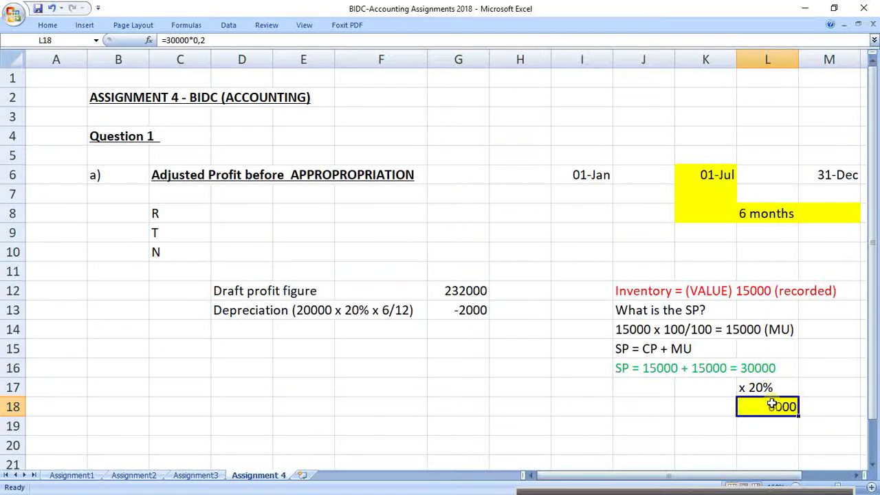
# Enter the label "write off of value for inventory" in D14 and the amount -9000 in G14
pyautogui.moveTo(654, 291); pyautogui.dragTo(846, 291)
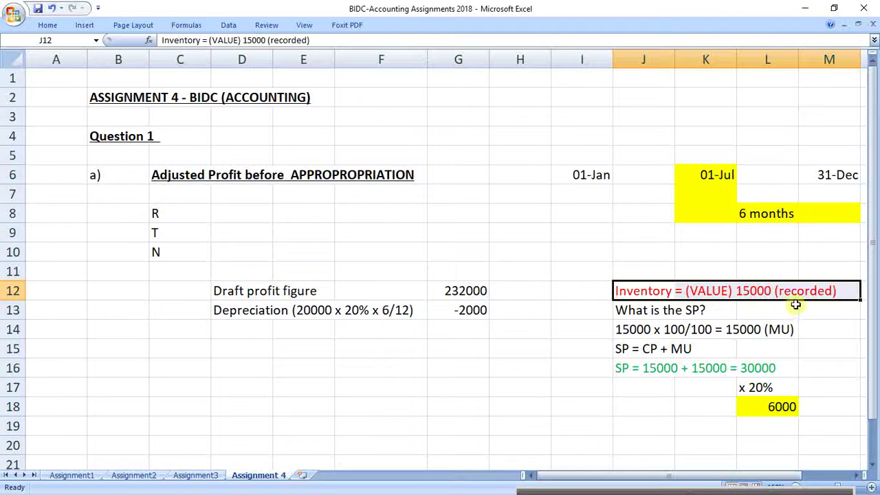
pyautogui.click(252, 329)
pyautogui.write('w')
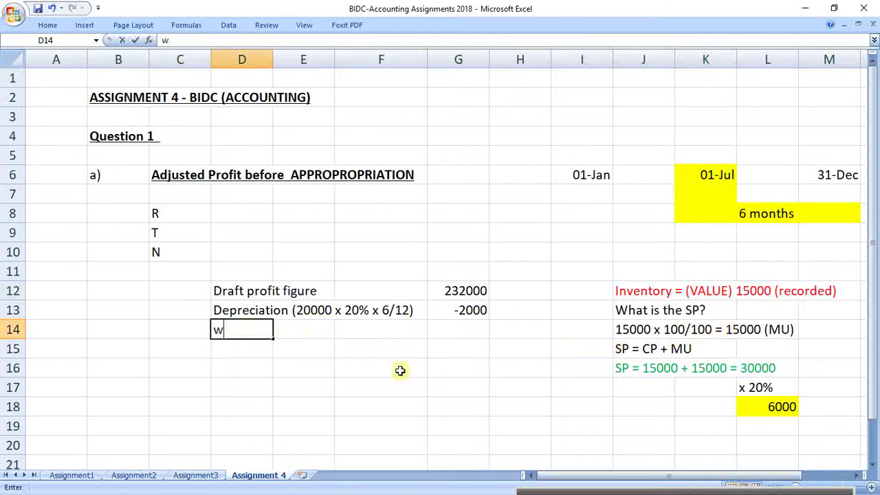
pyautogui.write('rite ')
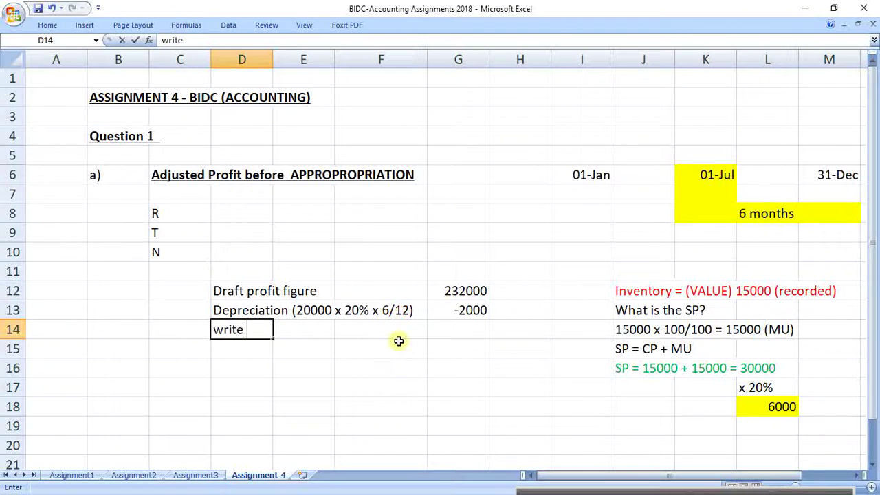
pyautogui.write('off of va')
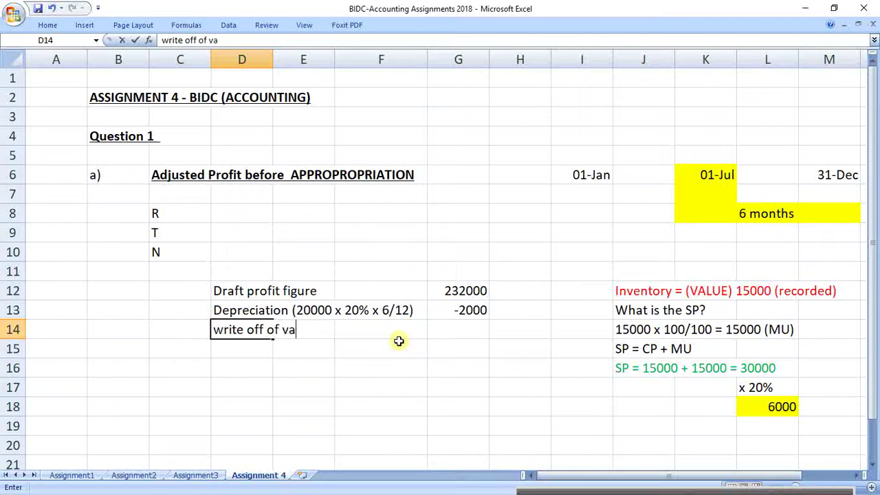
pyautogui.write('lue for inve')
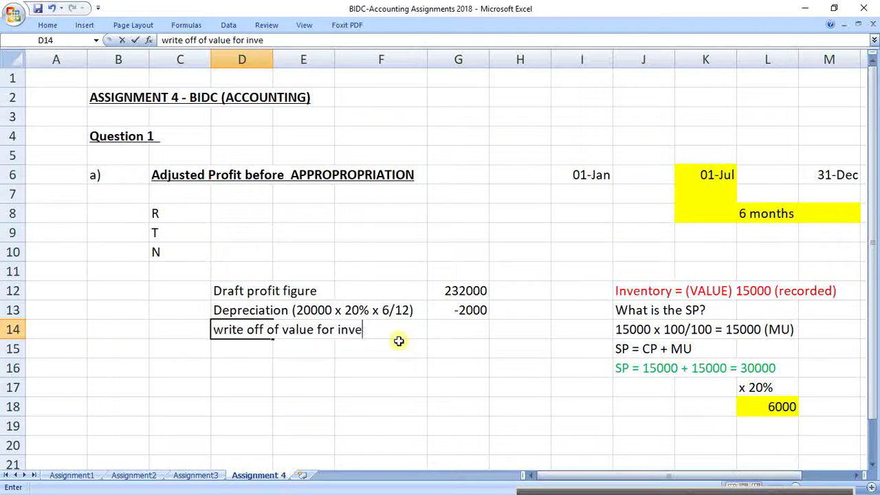
pyautogui.write('ntory')
pyautogui.press('Tab')
pyautogui.press('Tab')
pyautogui.press('Tab')
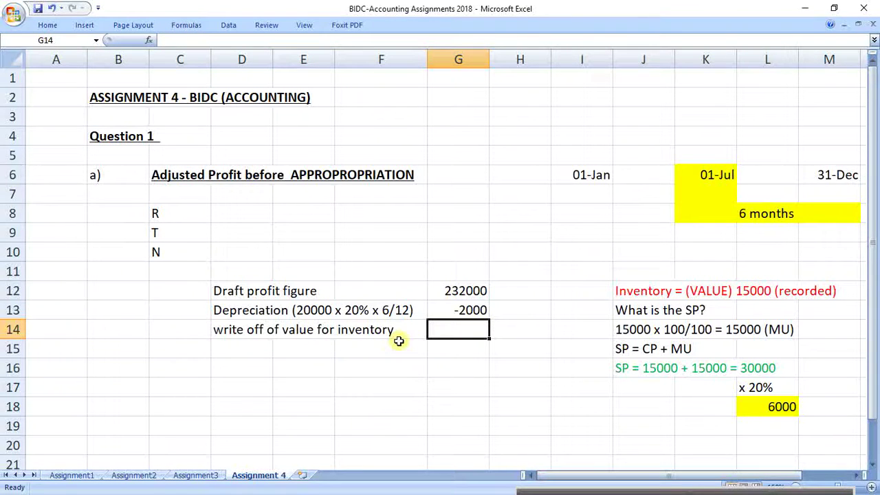
pyautogui.write('-9000')
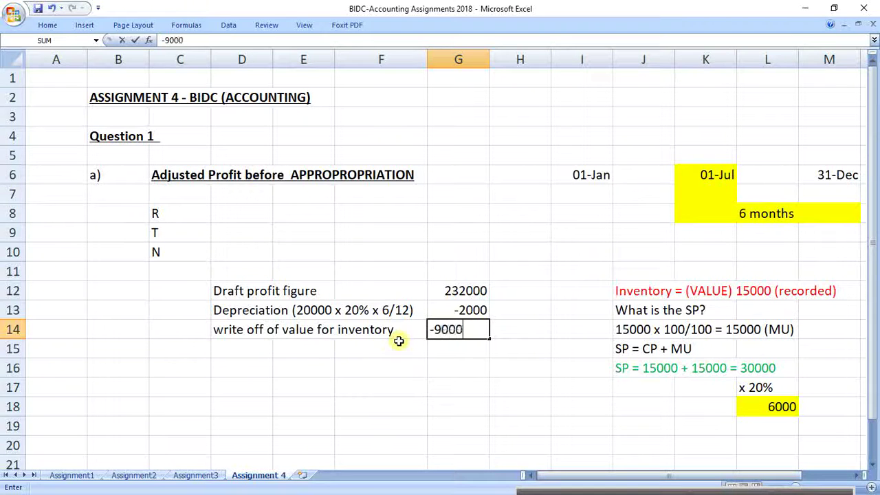
pyautogui.press('Return')
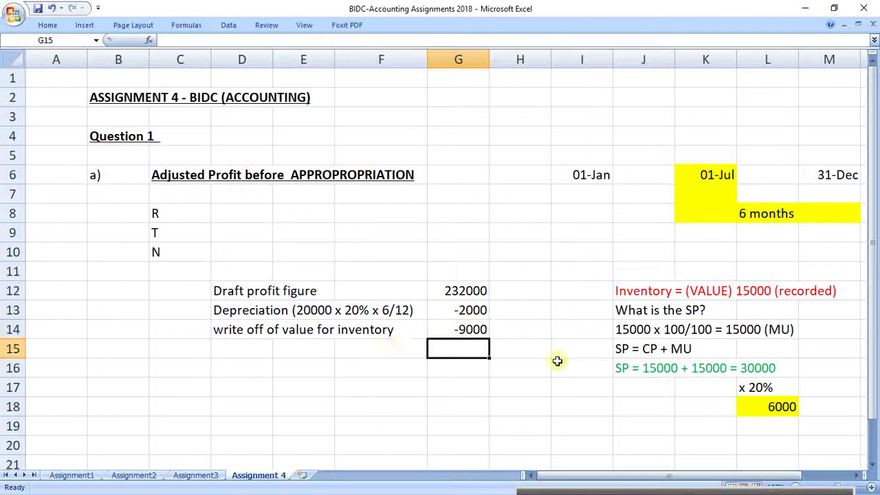
# Check the inventory write-off in H14 with the formula =15000-6000 and clear the cell again
pyautogui.click(527, 332)
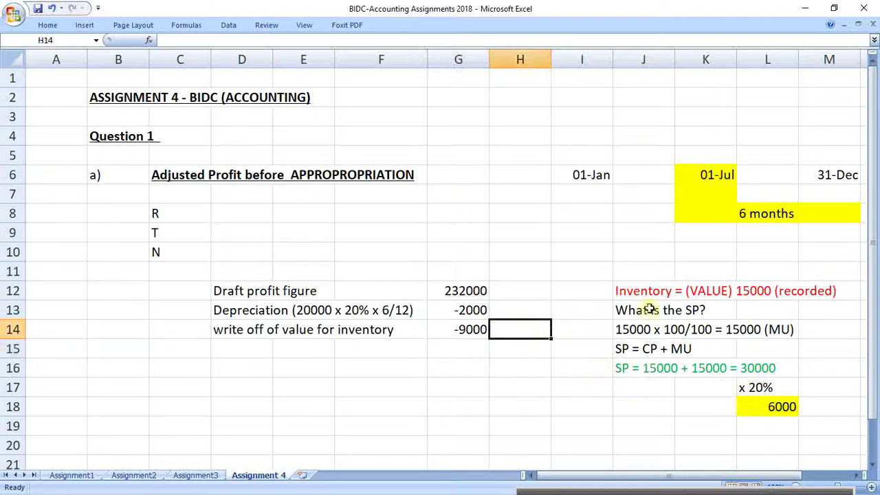
pyautogui.write('=150')
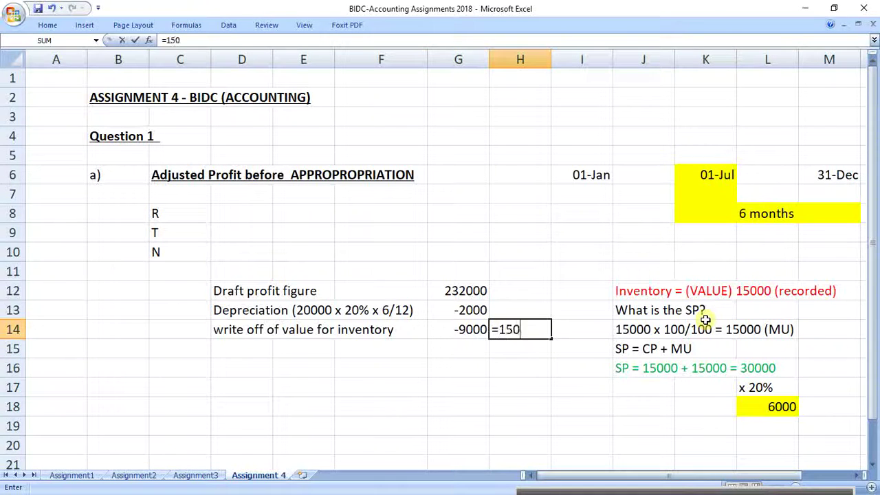
pyautogui.write('00-6000')
pyautogui.press('Return')
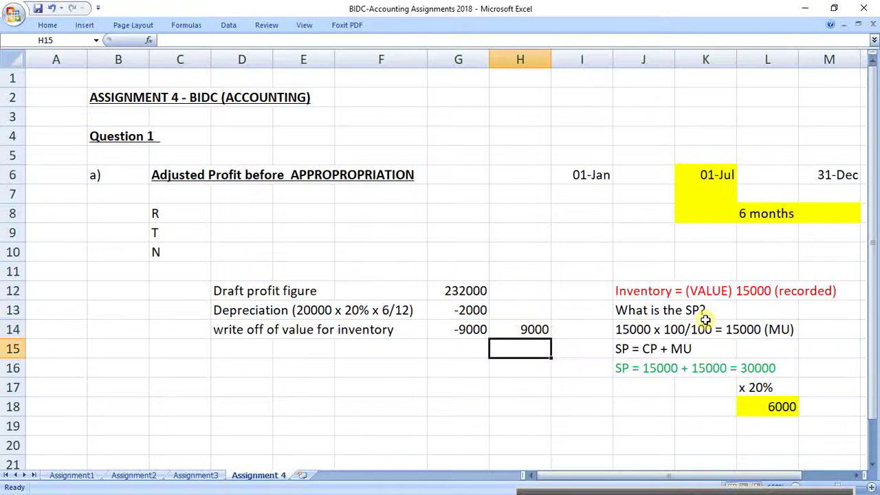
pyautogui.press('Up')
pyautogui.press('Delete')
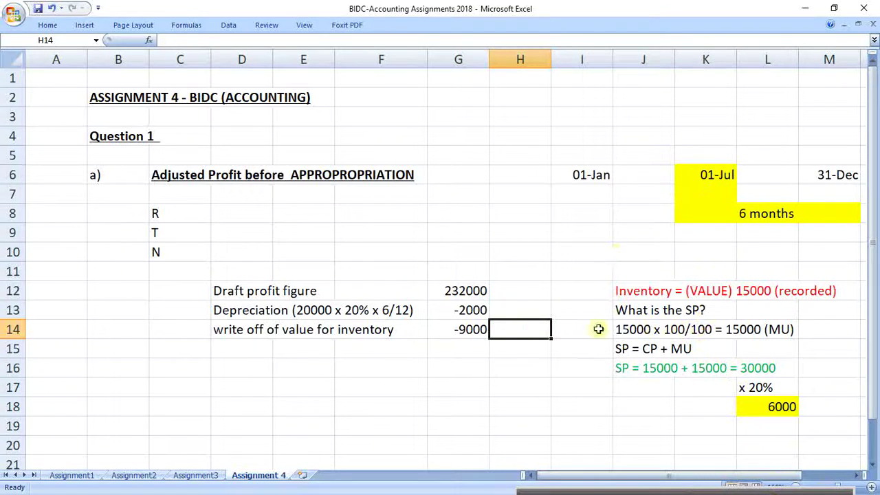
# Review the inventory value, mark-up, selling price and 20% workings in J12:M18
pyautogui.moveTo(635, 290); pyautogui.dragTo(825, 295)
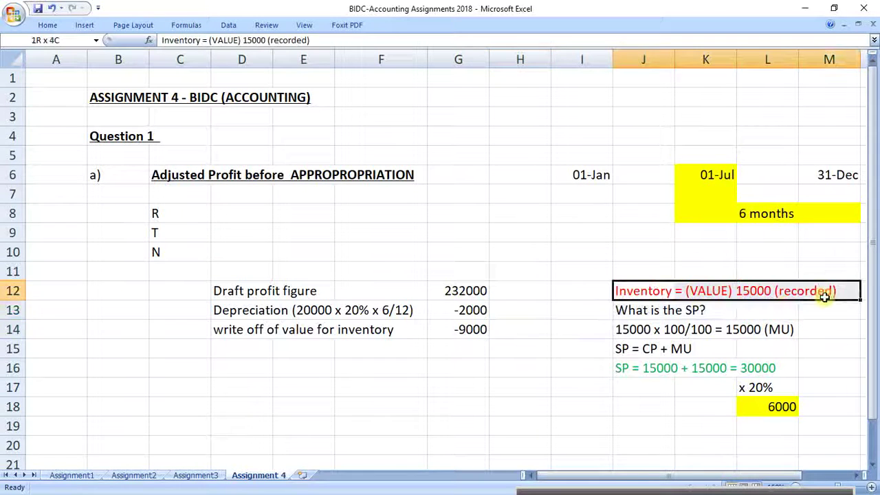
pyautogui.click(760, 410)
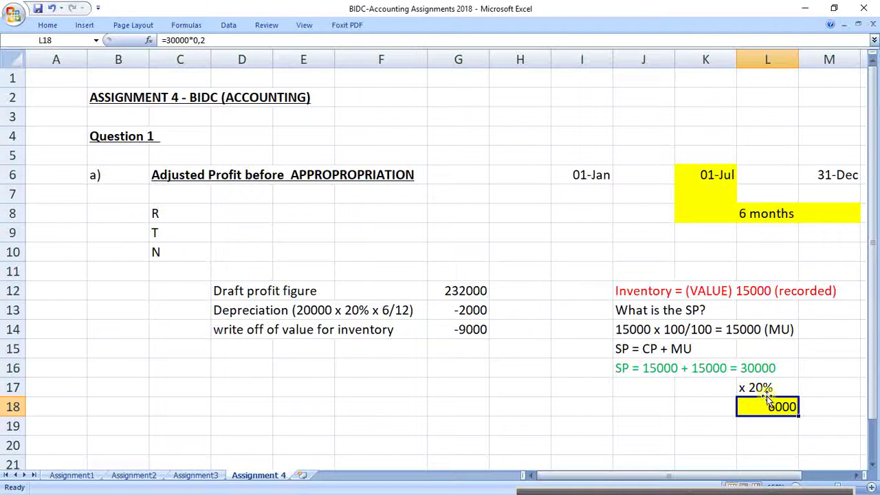
pyautogui.moveTo(632, 292); pyautogui.dragTo(793, 406)
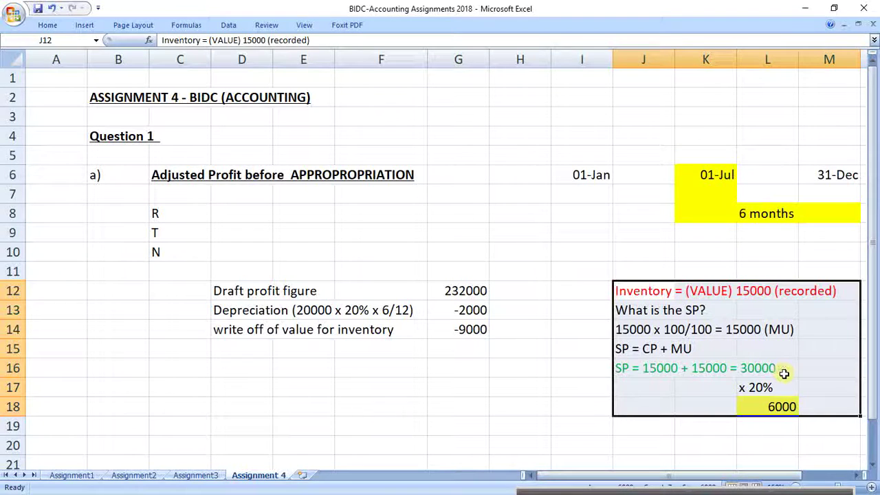
pyautogui.moveTo(627, 291); pyautogui.dragTo(815, 295)
pyautogui.moveTo(649, 329); pyautogui.dragTo(763, 329)
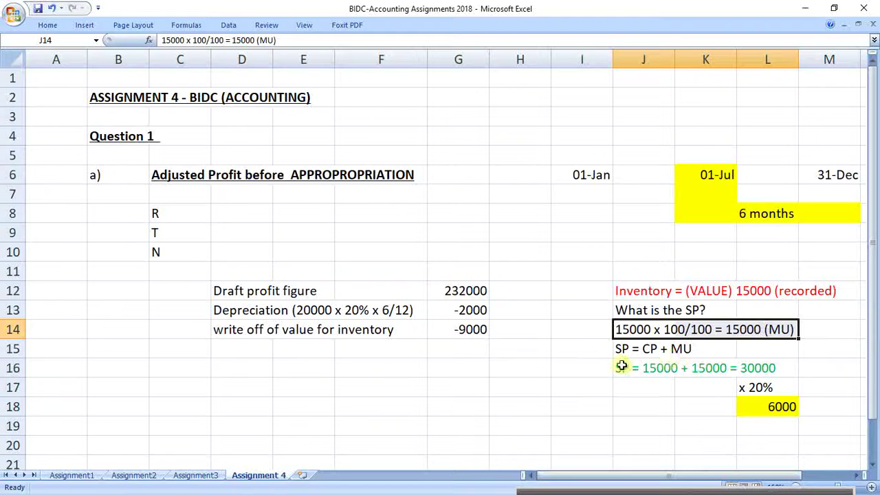
pyautogui.moveTo(621, 367); pyautogui.dragTo(768, 369)
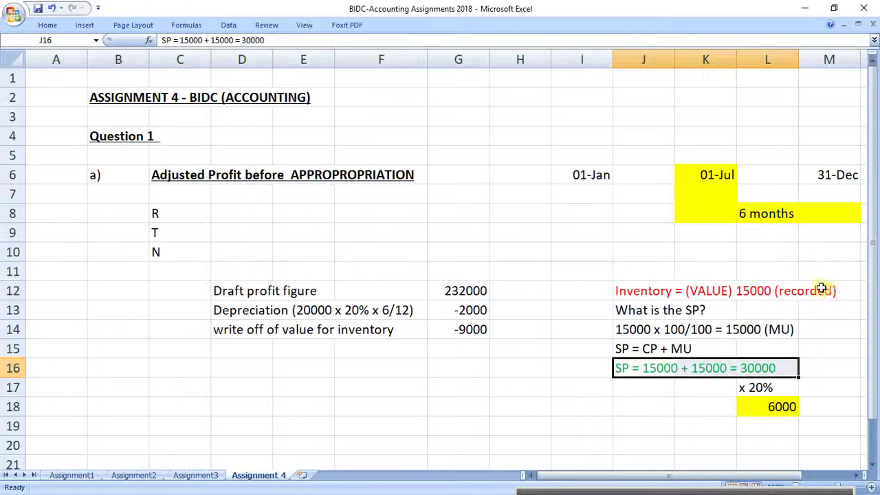
# Fill D15:G15 below the write-off line with yellow and put a thick box border around it
pyautogui.click(245, 346)
pyautogui.moveTo(245, 346); pyautogui.dragTo(440, 347)
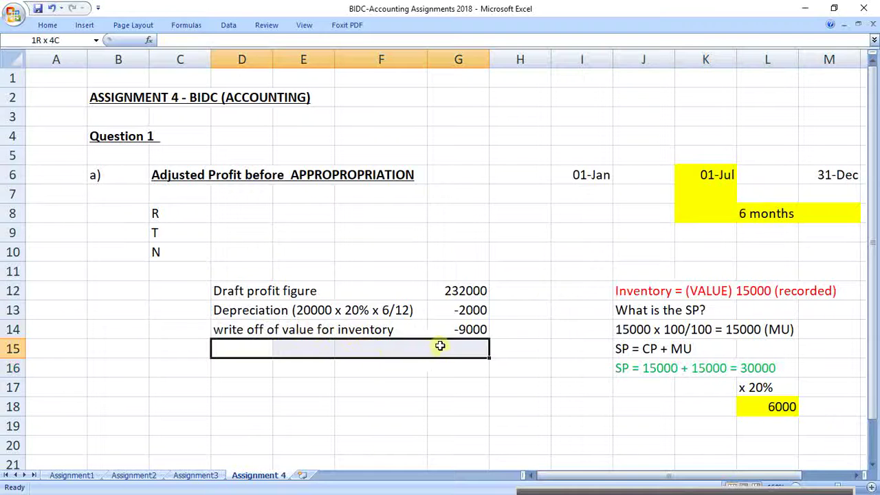
pyautogui.click(46, 27)
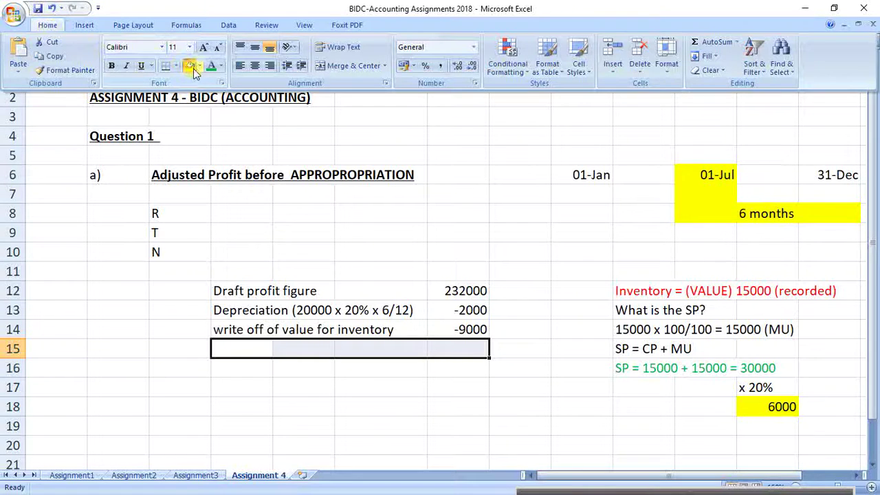
pyautogui.click(192, 66)
pyautogui.click(55, 24)
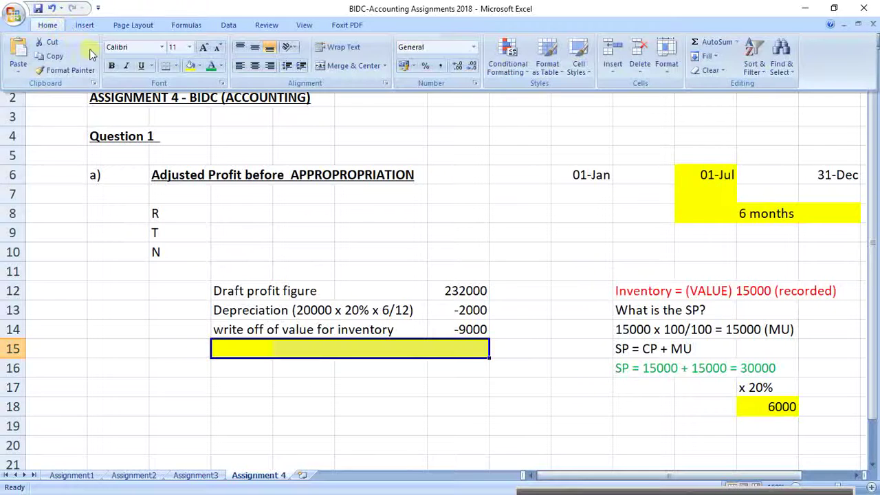
pyautogui.click(177, 67)
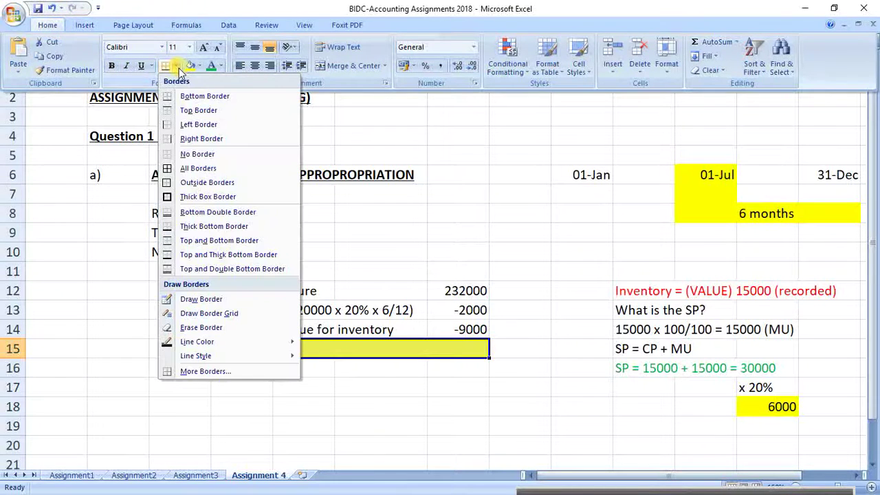
pyautogui.click(206, 197)
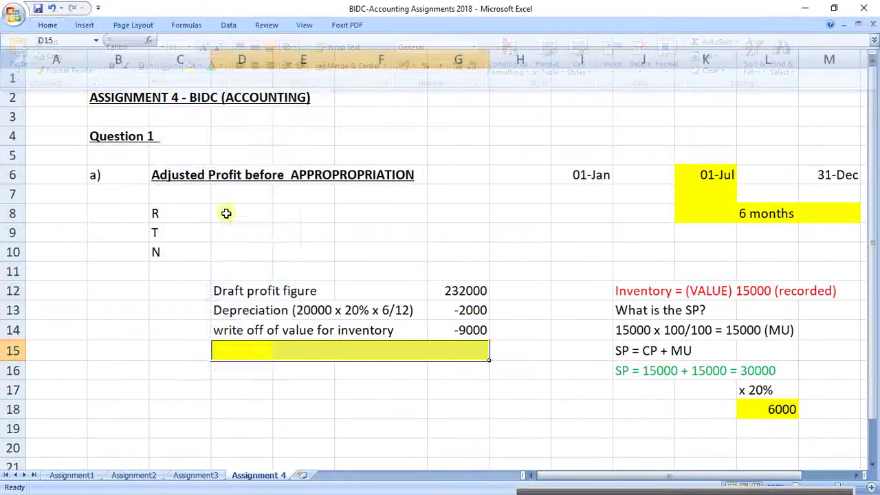
pyautogui.click(447, 388)
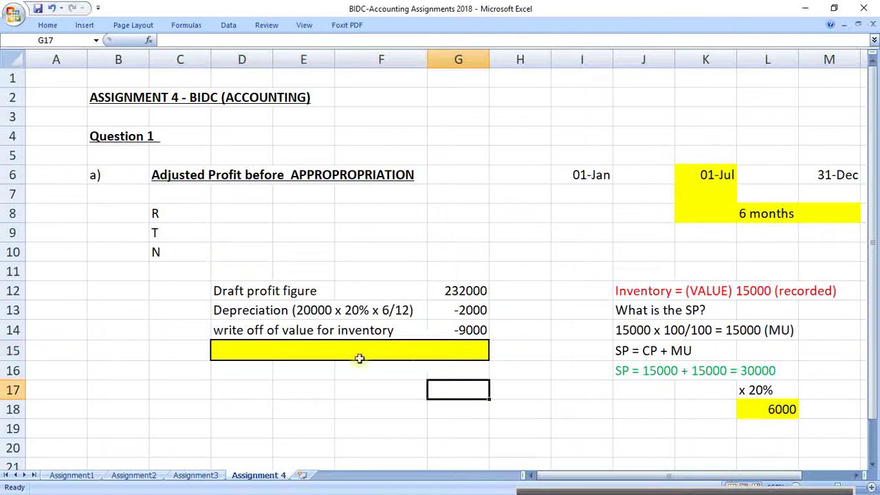
# Enter the label "new adjusted profit is" in D15
pyautogui.click(232, 347)
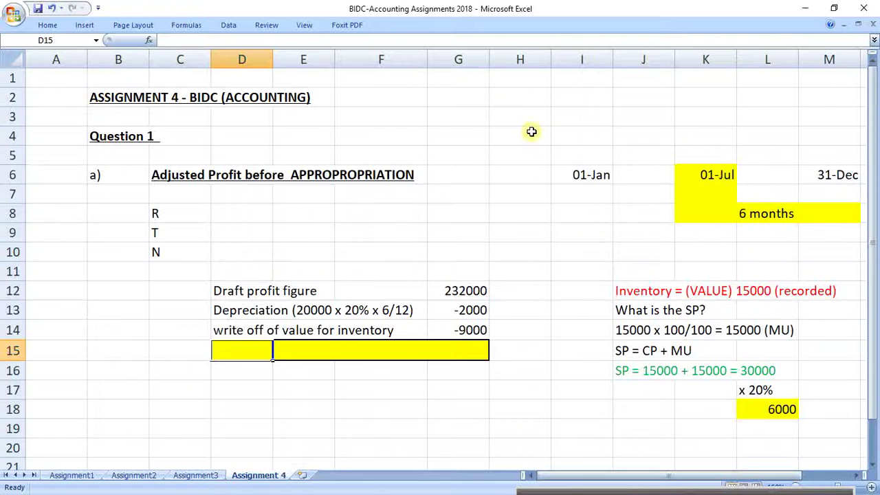
pyautogui.write('new a')
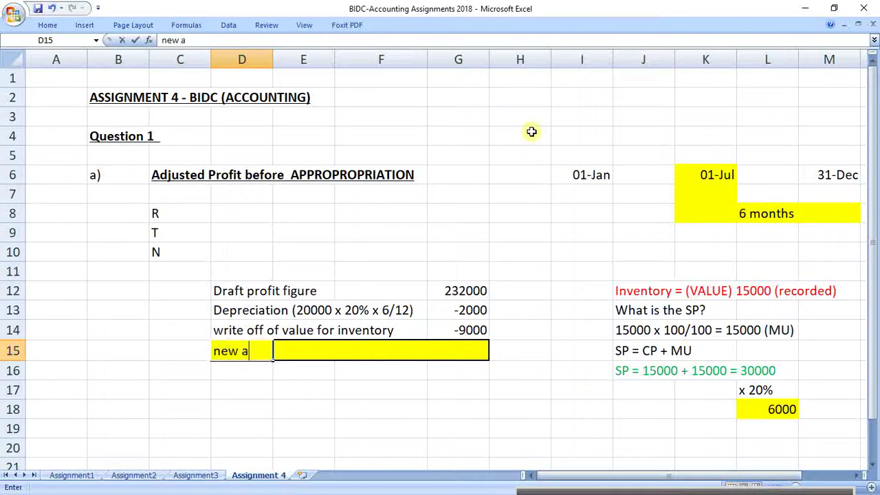
pyautogui.write('djusted ')
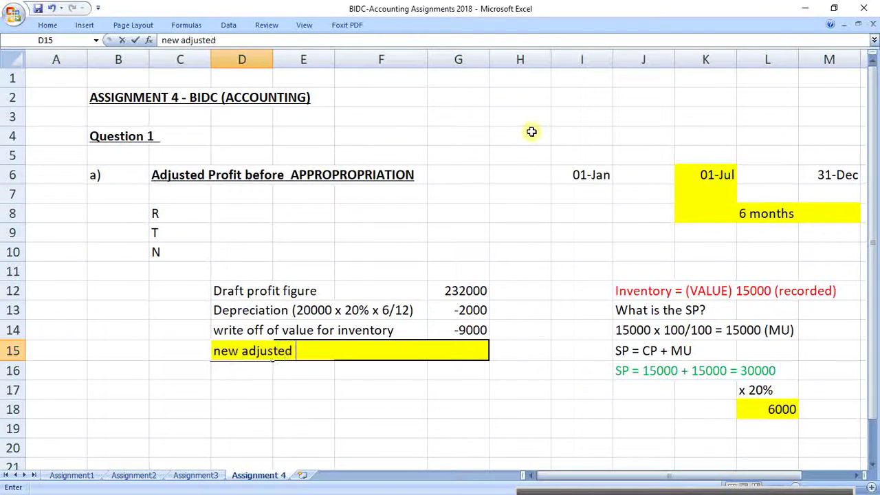
pyautogui.write('profit')
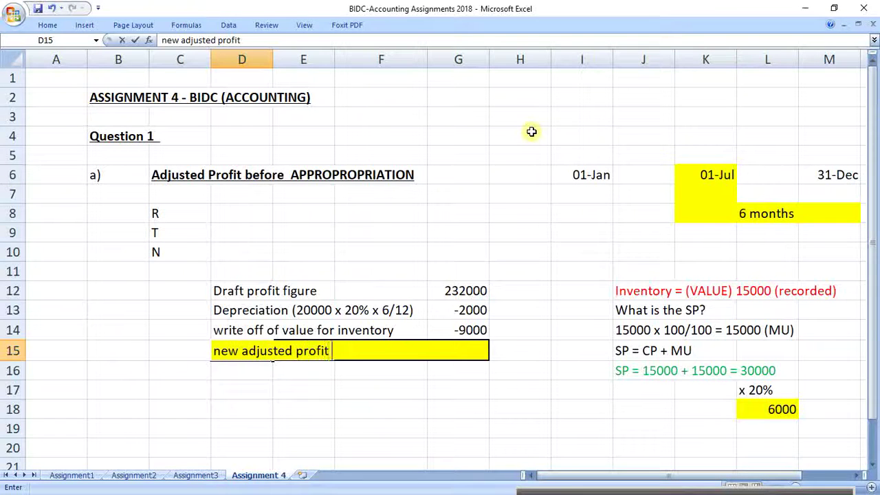
pyautogui.write(' is')
pyautogui.press('Tab')
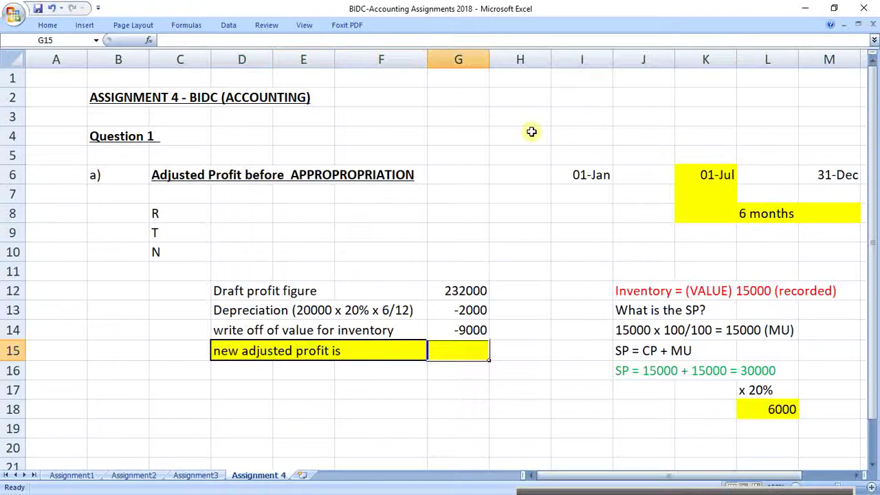
# Calculate the new adjusted profit in G15 with the formula =G12+G13+G14
pyautogui.write('=')
pyautogui.press('Up')
pyautogui.press('Up')
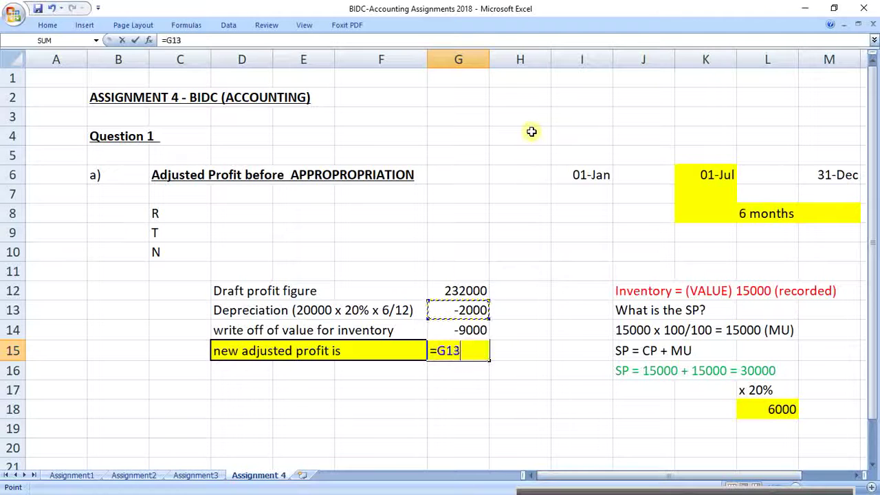
pyautogui.press('Up')
pyautogui.write('+')
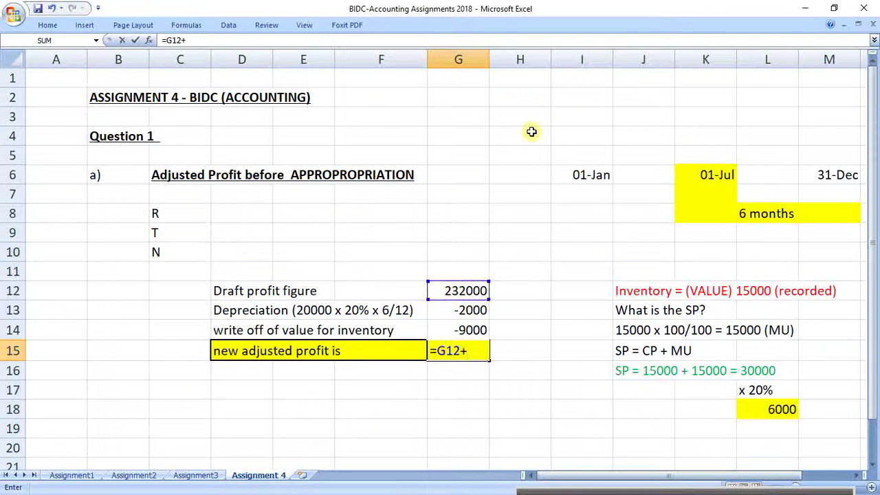
pyautogui.press('Up')
pyautogui.press('Up')
pyautogui.write('+')
pyautogui.press('Up')
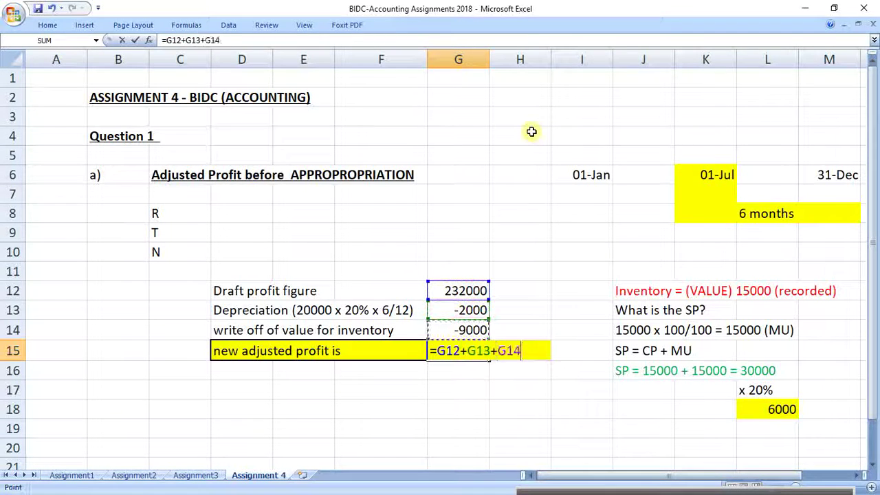
pyautogui.press('Return')
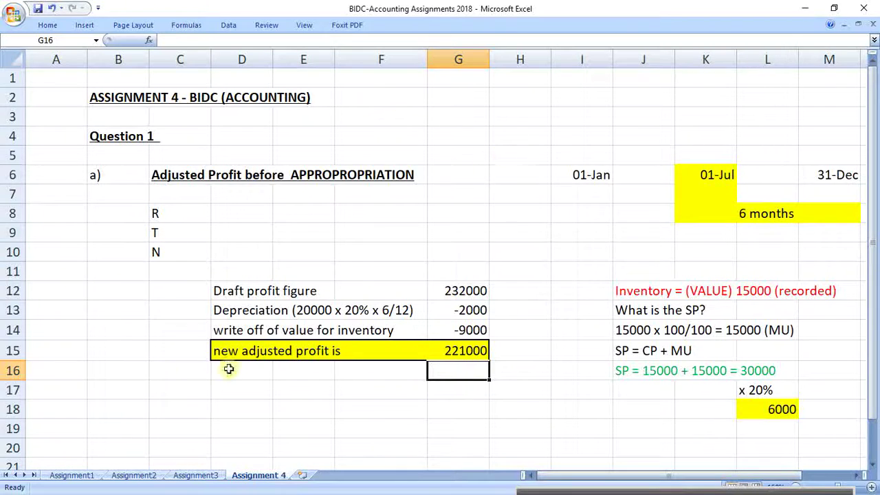
# Enter the part label "b)" in B20 below the adjusted profit calculation
pyautogui.click(128, 448)
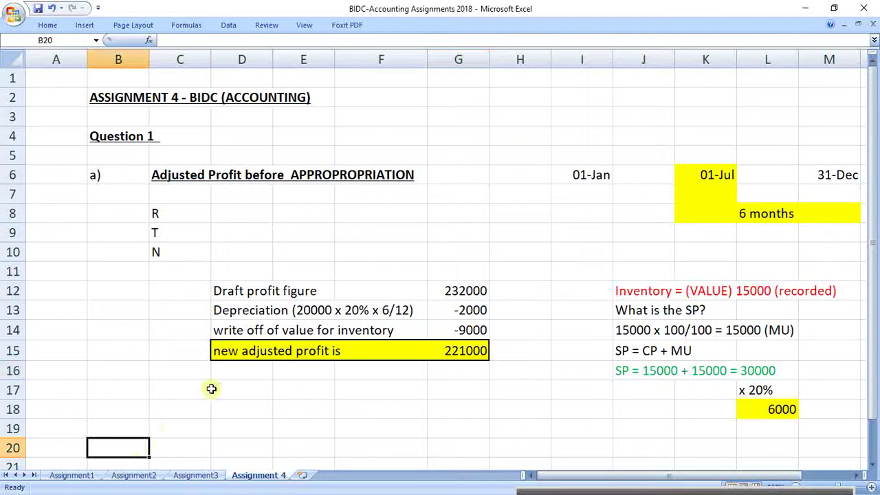
pyautogui.write('b')
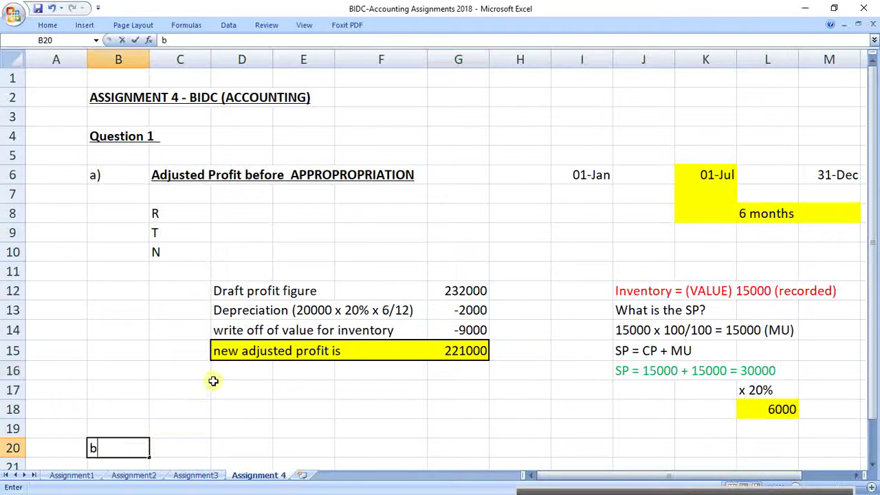
pyautogui.write(')')
pyautogui.press('Return')
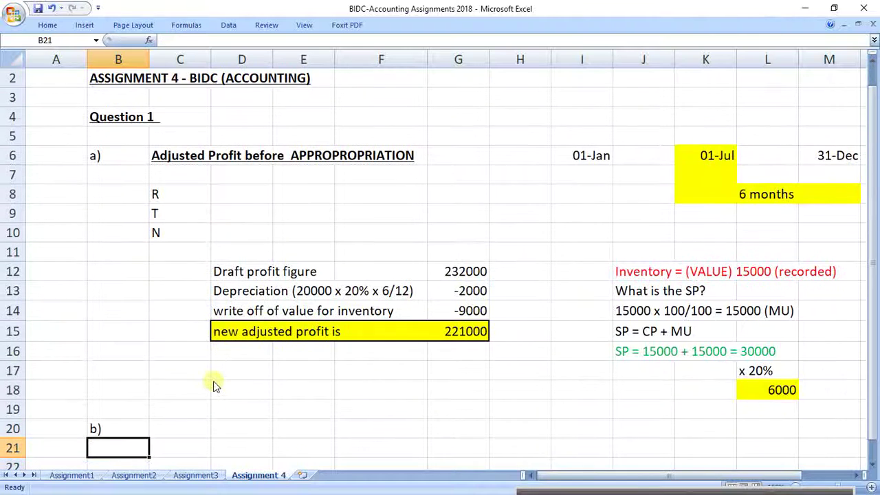
# Put a thick box border around C20:H29 and another around its heading row C20:H20
pyautogui.click(181, 433)
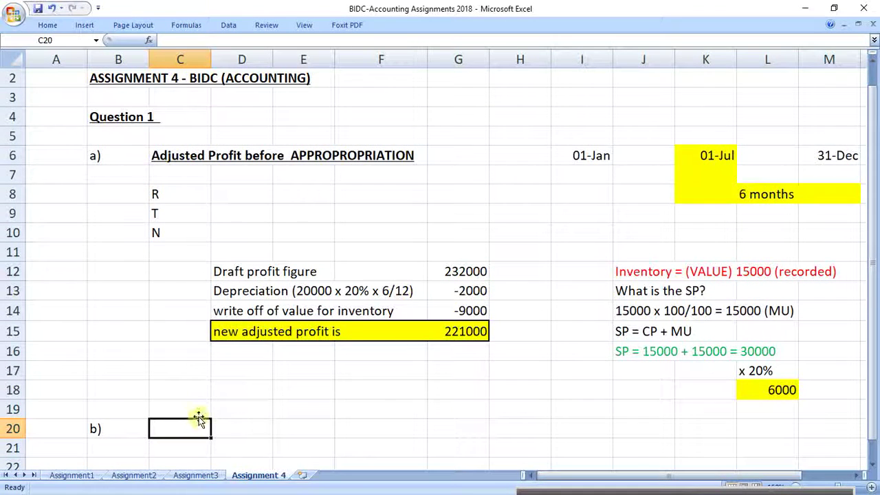
pyautogui.scroll(-2, 198, 413)
pyautogui.scroll(-1, 200, 414)
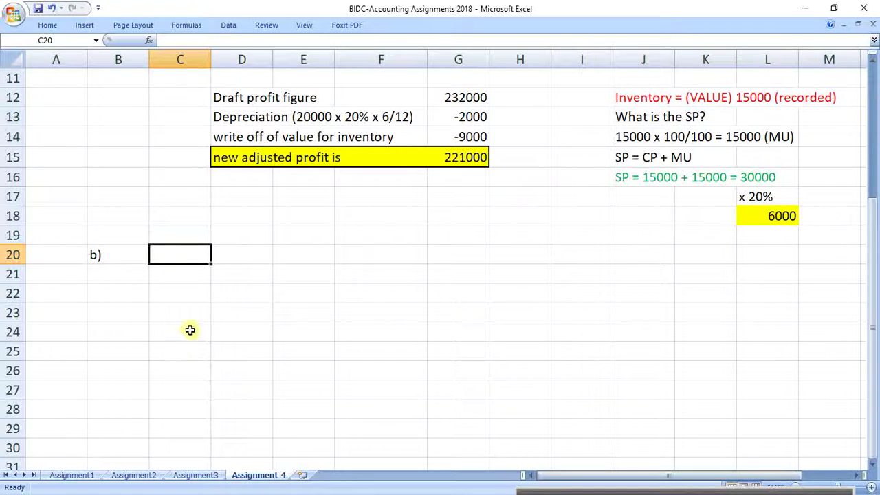
pyautogui.moveTo(187, 256); pyautogui.dragTo(496, 432)
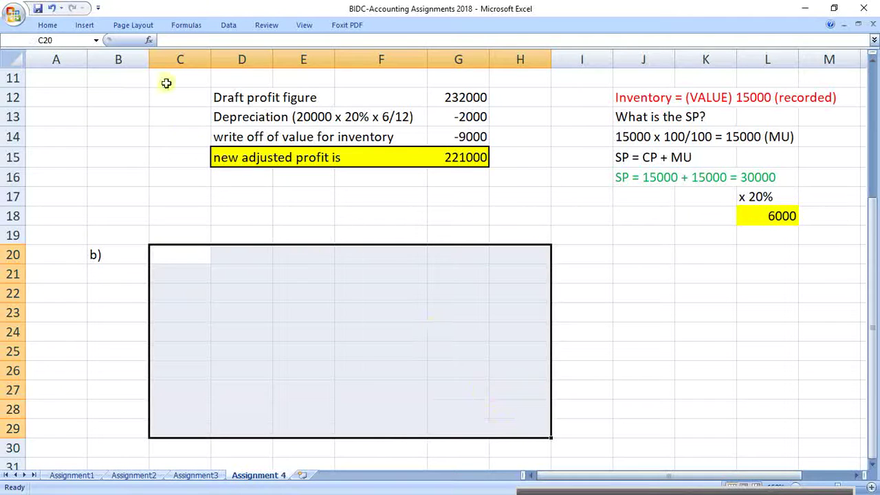
pyautogui.click(48, 25)
pyautogui.click(165, 65)
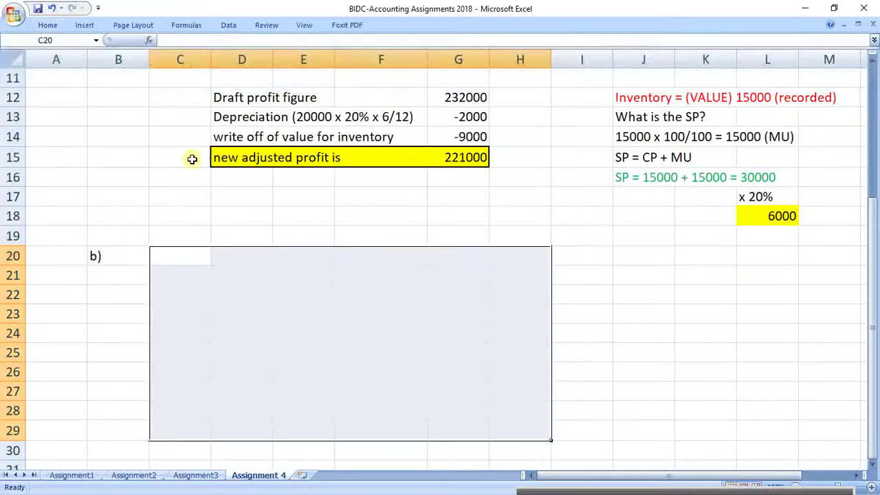
pyautogui.moveTo(192, 258); pyautogui.dragTo(477, 247)
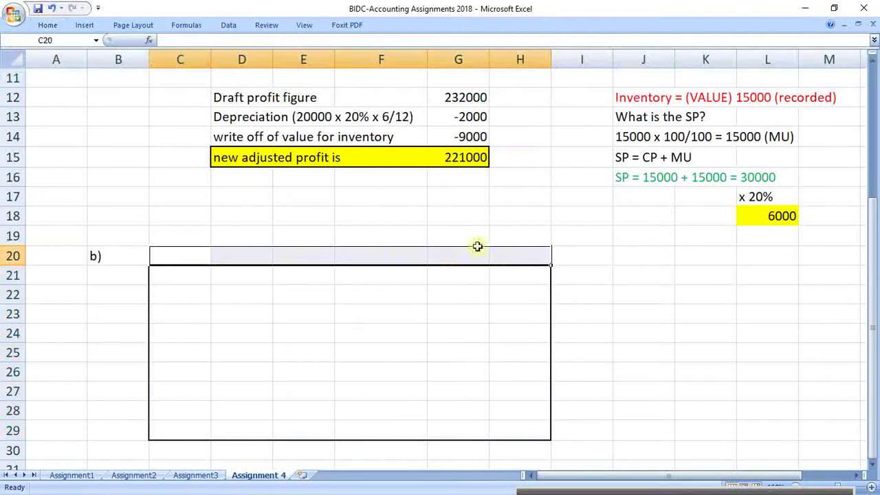
pyautogui.click(47, 24)
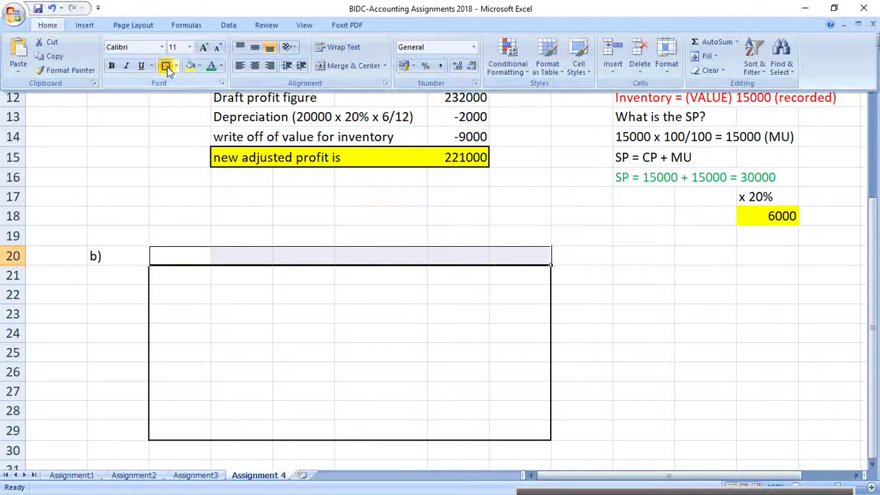
pyautogui.click(166, 66)
# Put a thick box border around F21:H29 to form the T-account's second side, and widen column D
pyautogui.moveTo(357, 275); pyautogui.dragTo(518, 428)
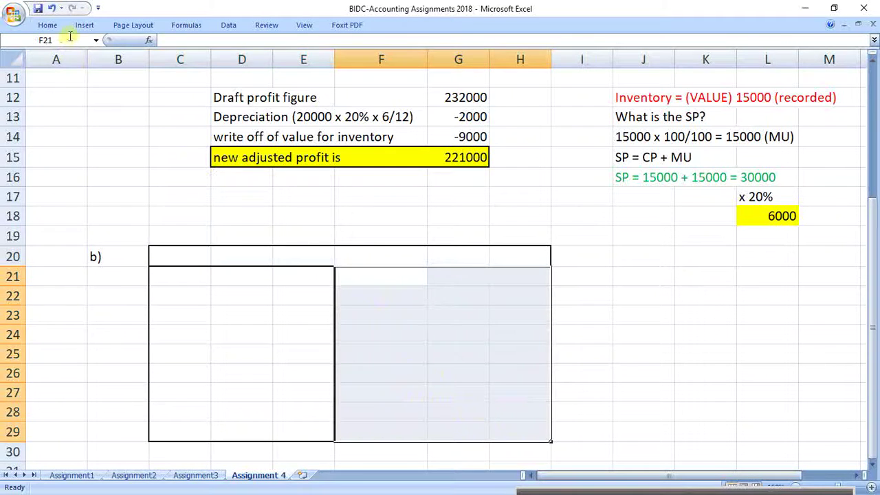
pyautogui.click(47, 25)
pyautogui.click(167, 65)
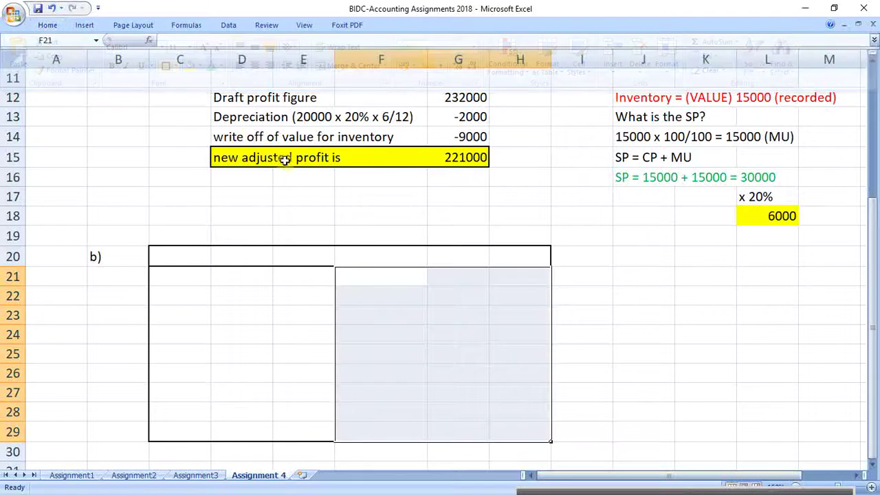
pyautogui.moveTo(286, 178); pyautogui.dragTo(289, 192)
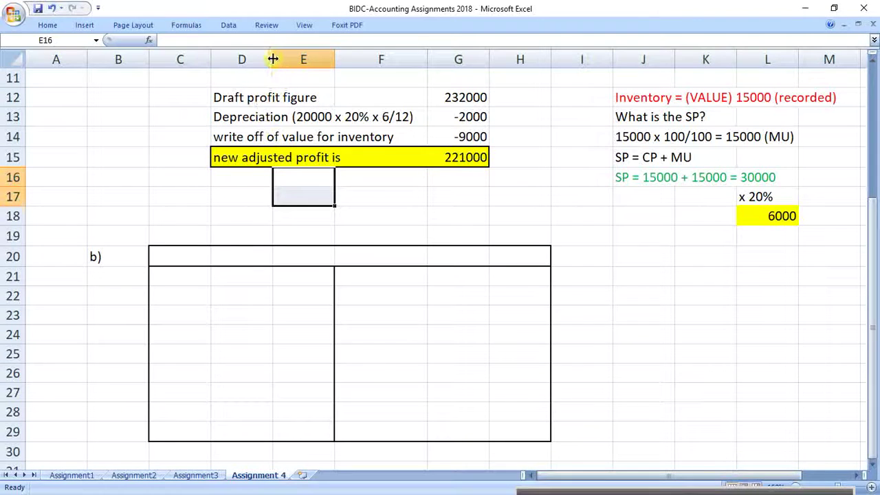
pyautogui.moveTo(273, 59); pyautogui.dragTo(304, 60)
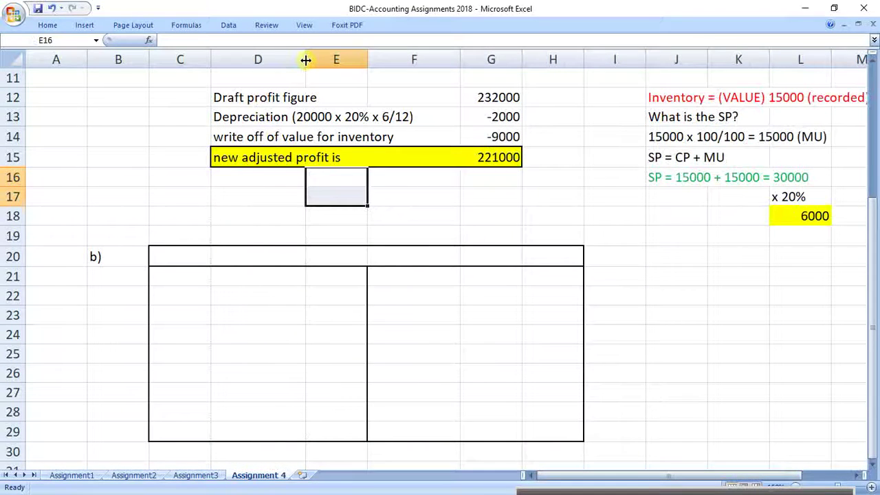
# Merge and center the T-account's heading row C20:H20
pyautogui.moveTo(188, 253); pyautogui.dragTo(544, 250)
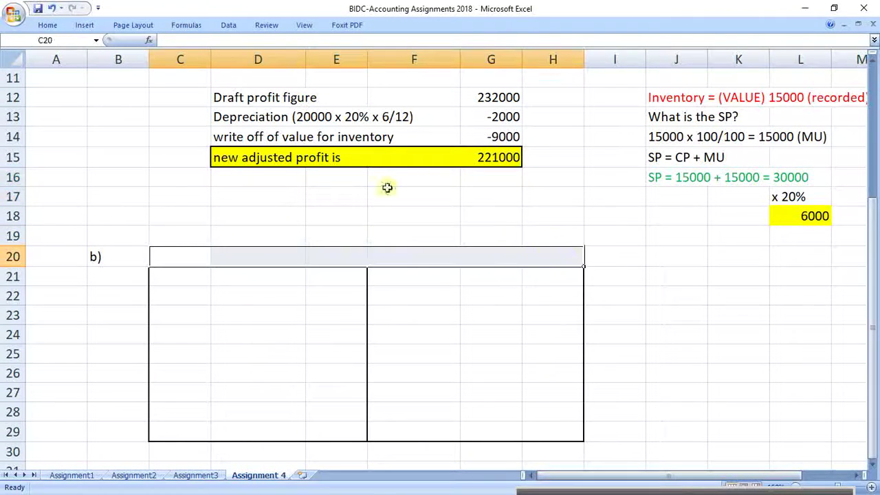
pyautogui.click(49, 25)
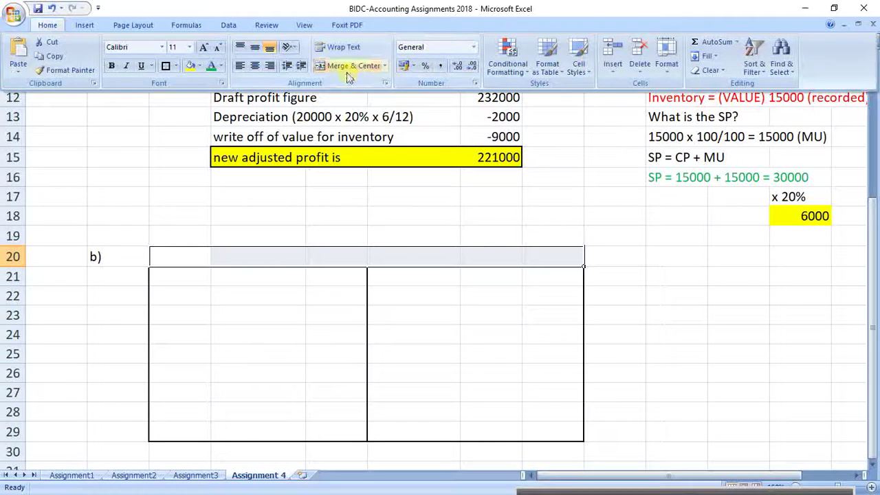
pyautogui.click(347, 72)
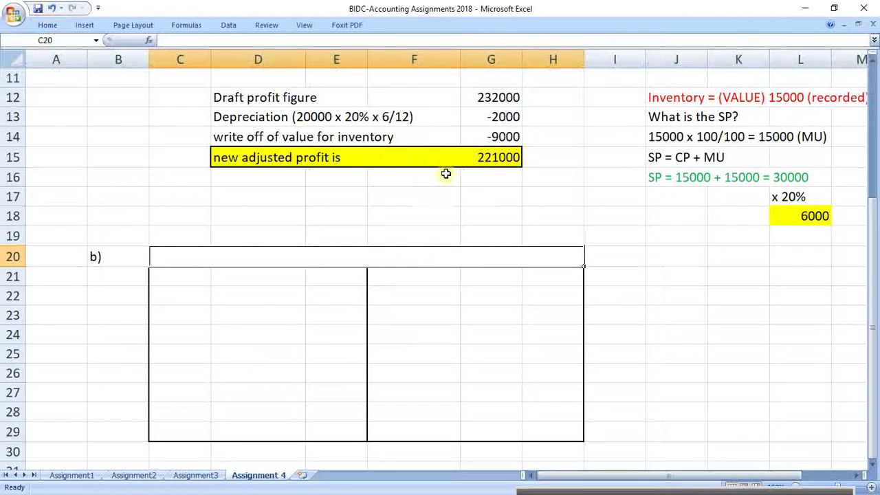
# Enter the heading APPROPRIATION in the merged cell C20 and make it bold and underlined
pyautogui.write('APPROP')
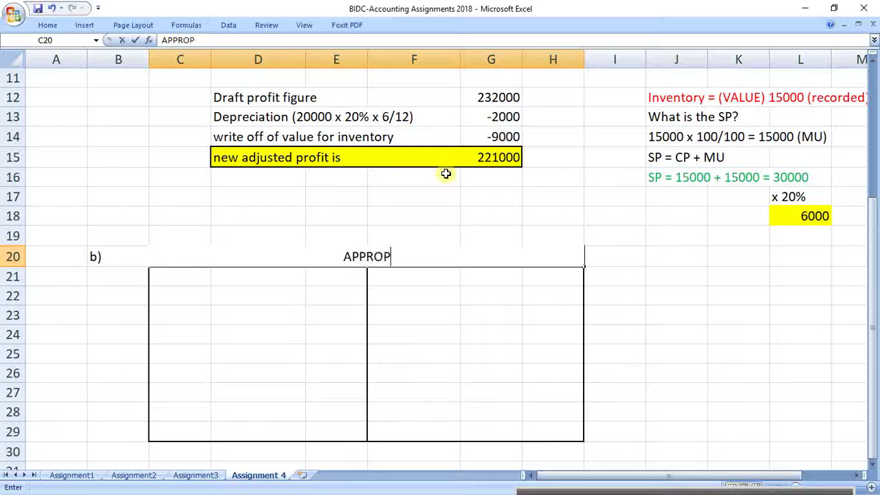
pyautogui.write('RIATION')
pyautogui.press('Return')
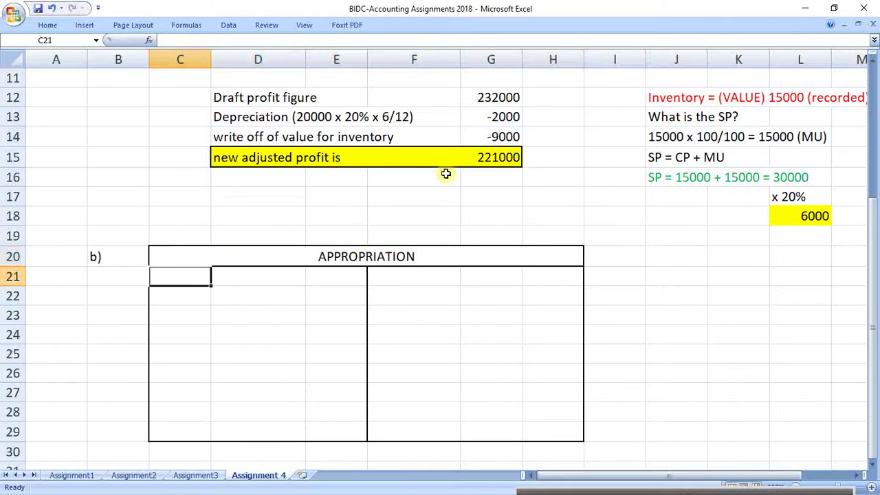
pyautogui.press('Up')
pyautogui.hotkey('ctrl', 'b')
pyautogui.hotkey('ctrl', 'u')
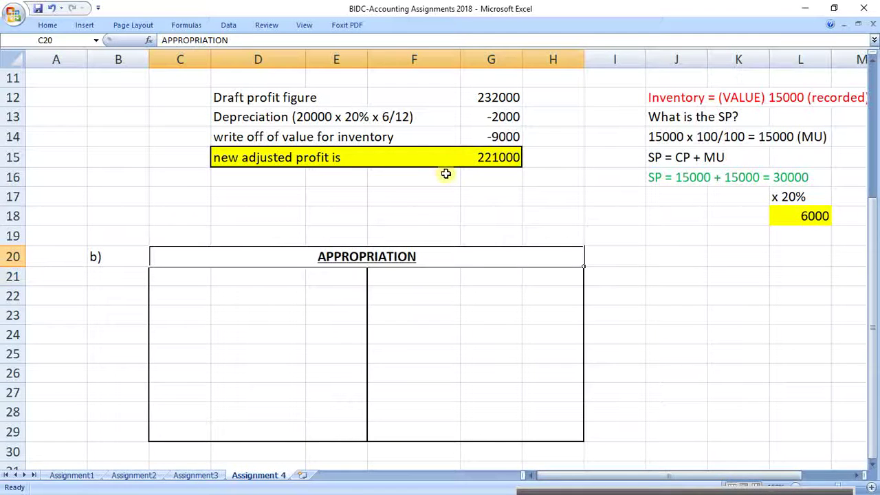
# Fill the R, T and N block C8:E10 with light olive green
pyautogui.moveTo(213, 257)
pyautogui.mouseDown()
pyautogui.moveTo(285, 369)
pyautogui.moveTo(274, 423)
pyautogui.mouseUp()
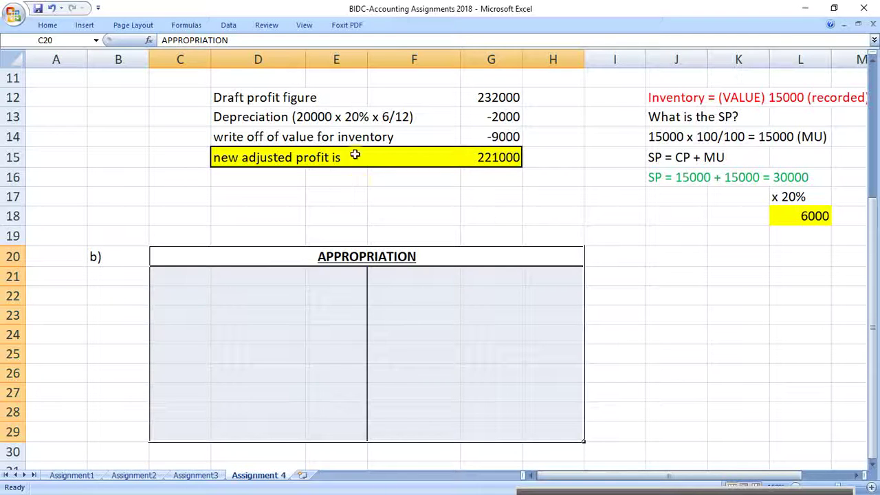
pyautogui.scroll(3, 345, 214)
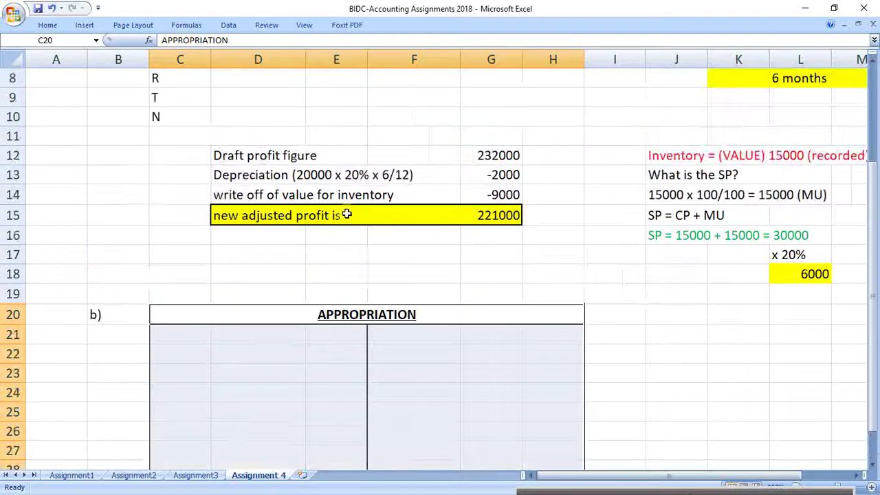
pyautogui.scroll(-1, 338, 214)
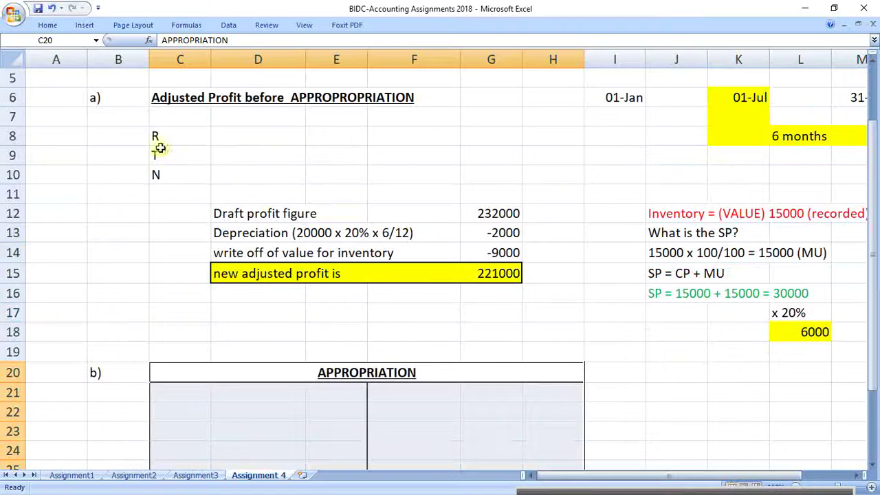
pyautogui.moveTo(162, 140)
pyautogui.mouseDown()
pyautogui.moveTo(295, 146)
pyautogui.moveTo(346, 159)
pyautogui.moveTo(315, 170)
pyautogui.mouseUp()
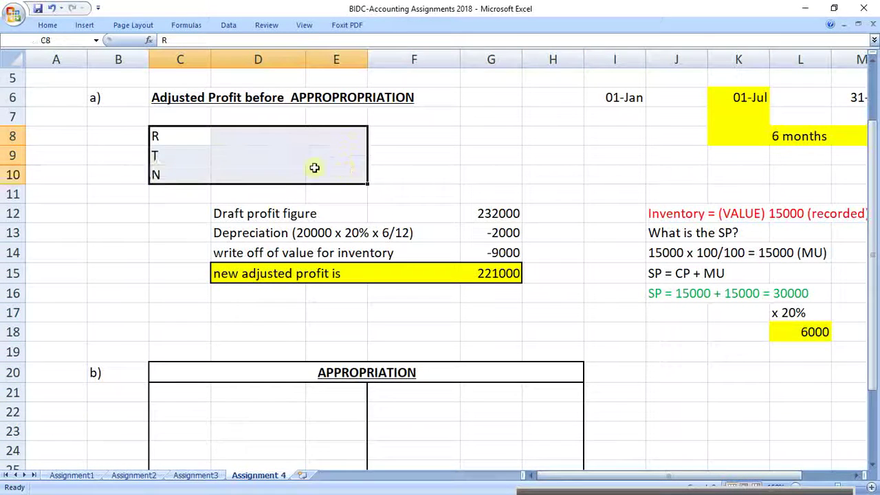
pyautogui.click(48, 25)
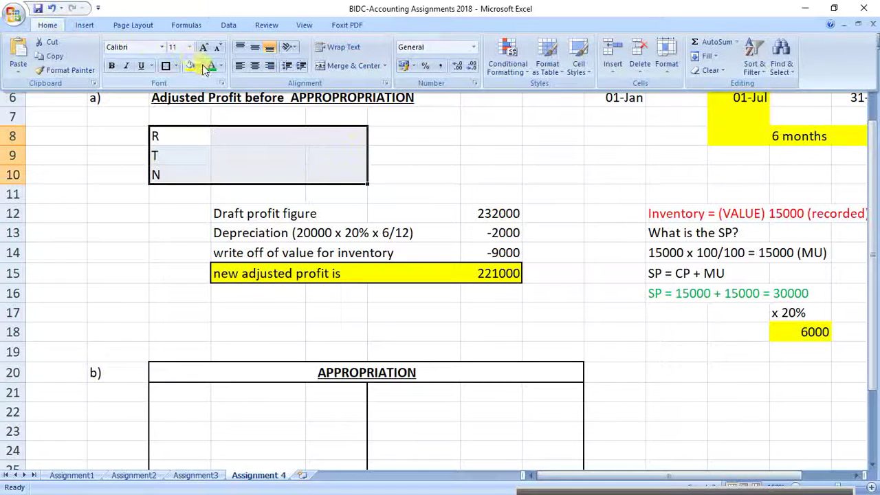
pyautogui.click(198, 65)
pyautogui.click(254, 125)
pyautogui.click(328, 211)
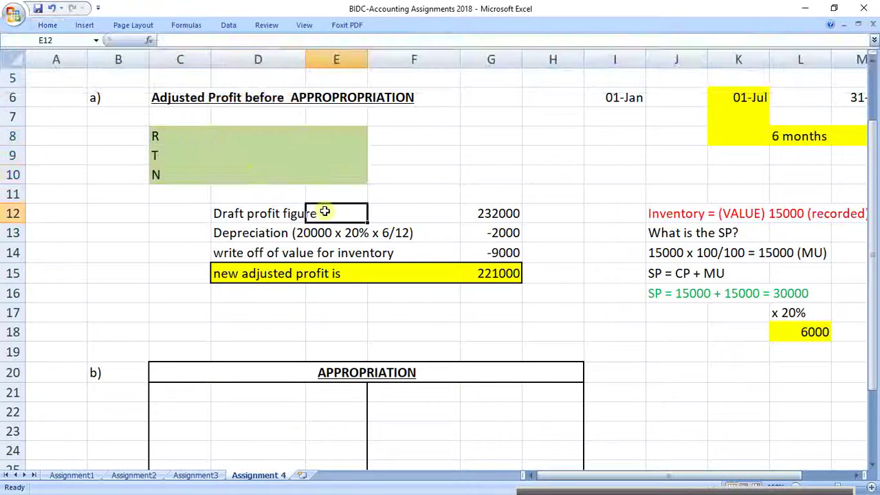
# Enter the column heading CAPITAL in D7 above the R, T and N rows
pyautogui.moveTo(173, 139); pyautogui.dragTo(177, 171)
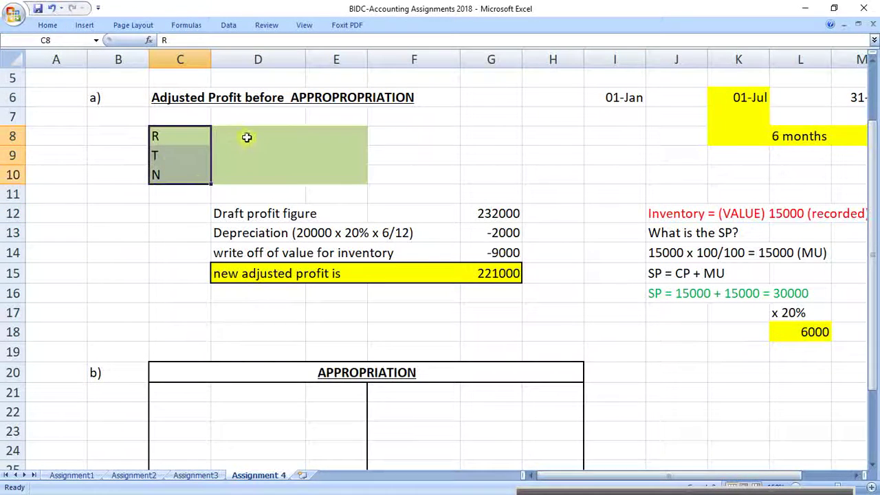
pyautogui.click(245, 118)
pyautogui.write('TOTA')
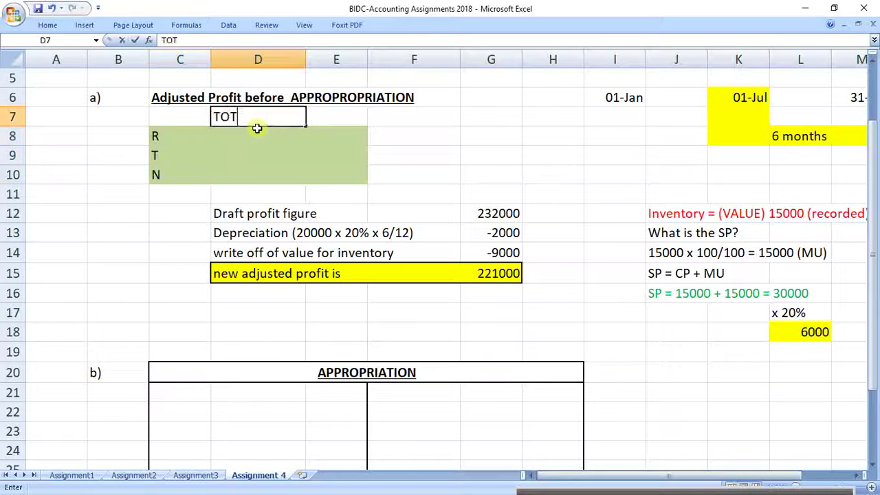
pyautogui.press('BackSpace')
pyautogui.press('BackSpace')
pyautogui.press('BackSpace')
pyautogui.press('BackSpace')
pyautogui.write('C')
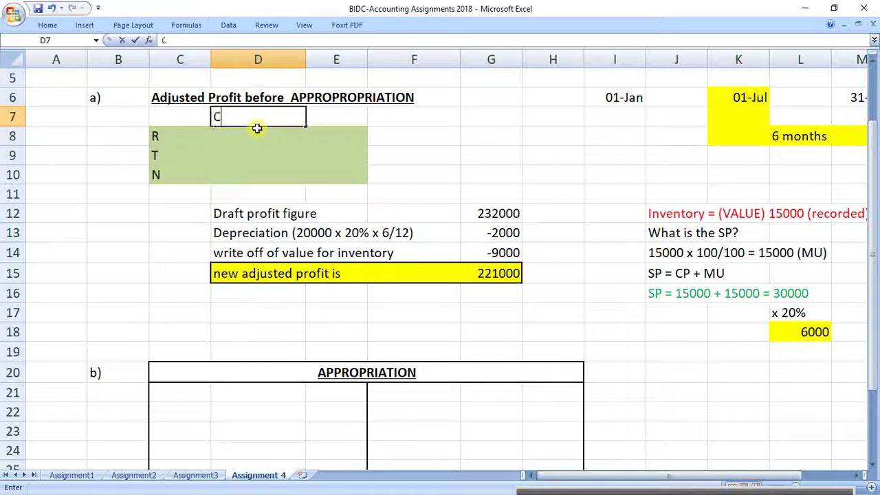
pyautogui.write('APITAL')
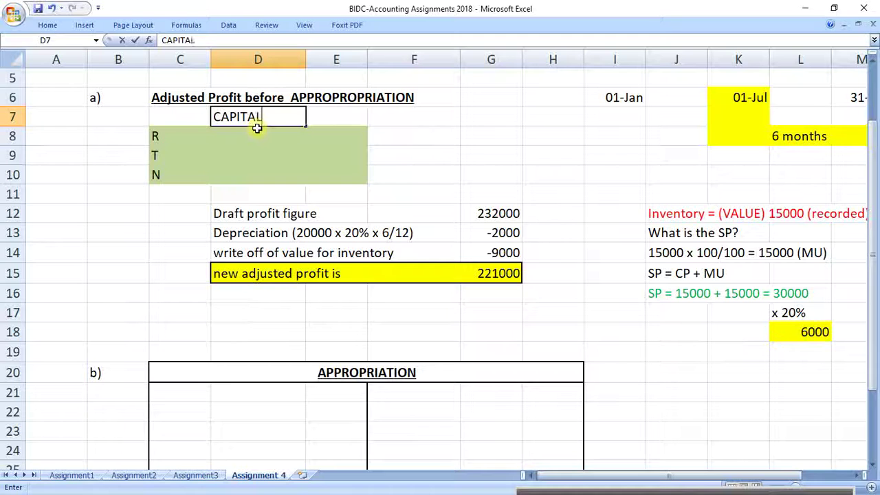
pyautogui.press('Return')
# Enter 600000 in D11 below the CAPITAL column
pyautogui.press('Down')
pyautogui.press('Down')
pyautogui.press('Down')
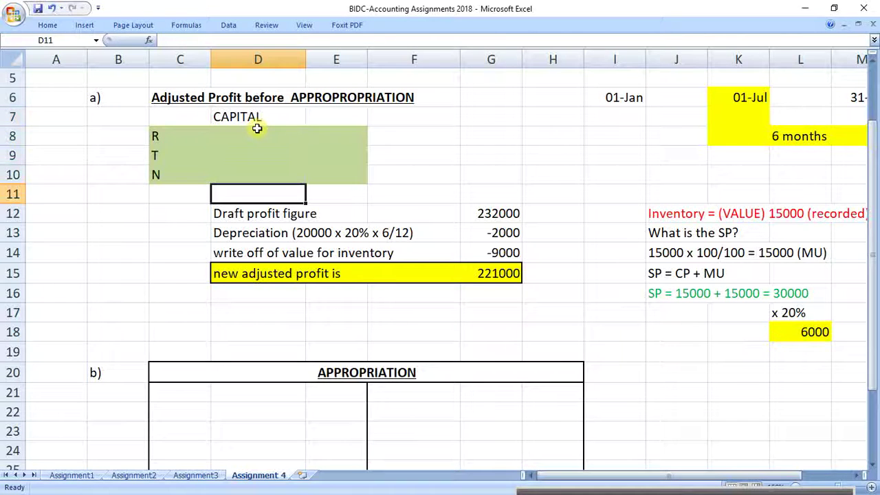
pyautogui.write('600000')
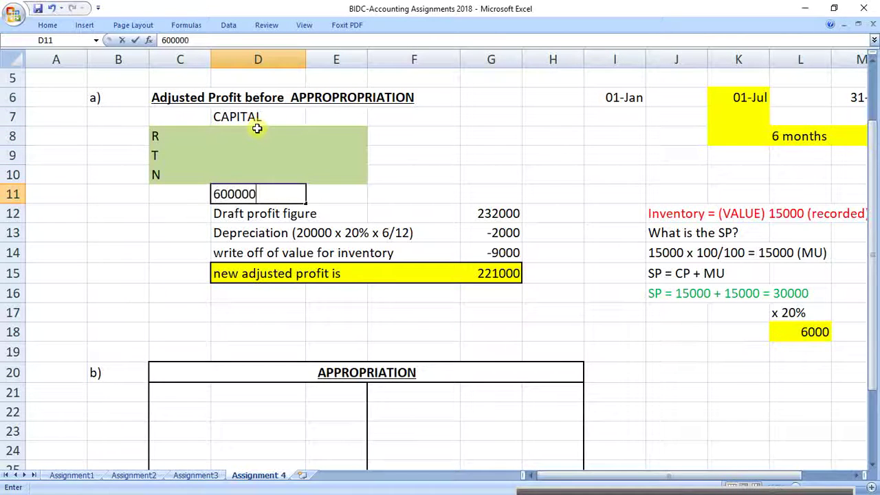
pyautogui.press('Return')
# Fill the capital cells D8:D11 with standard yellow
pyautogui.click(242, 198)
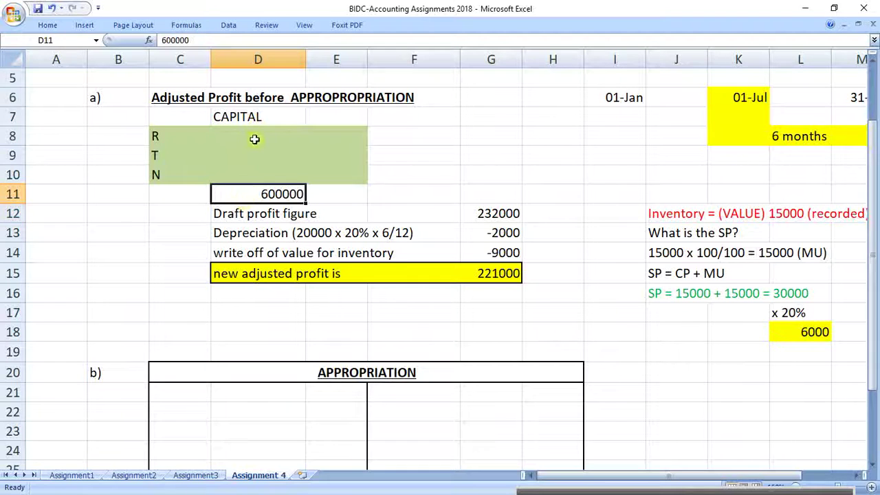
pyautogui.moveTo(255, 140); pyautogui.dragTo(261, 195)
pyautogui.click(52, 24)
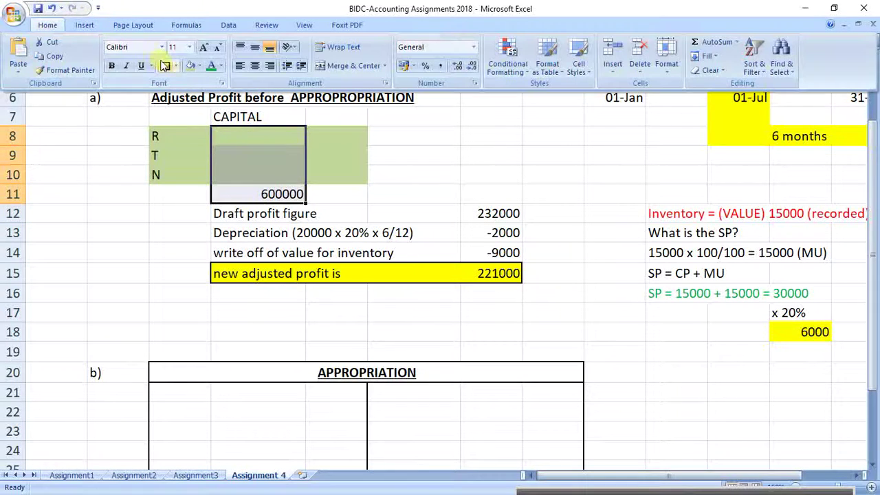
pyautogui.click(198, 65)
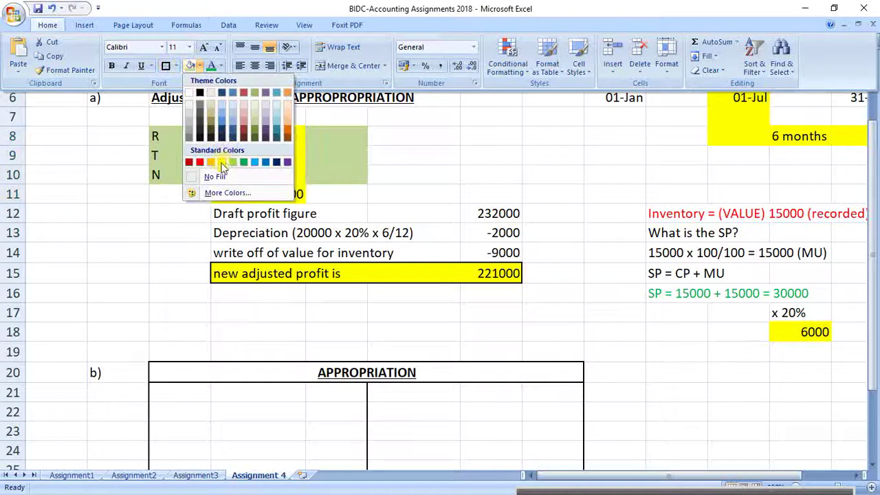
pyautogui.click(221, 162)
# Enter the row label total in C11 below R, T and N
pyautogui.click(205, 192)
pyautogui.write('tot')
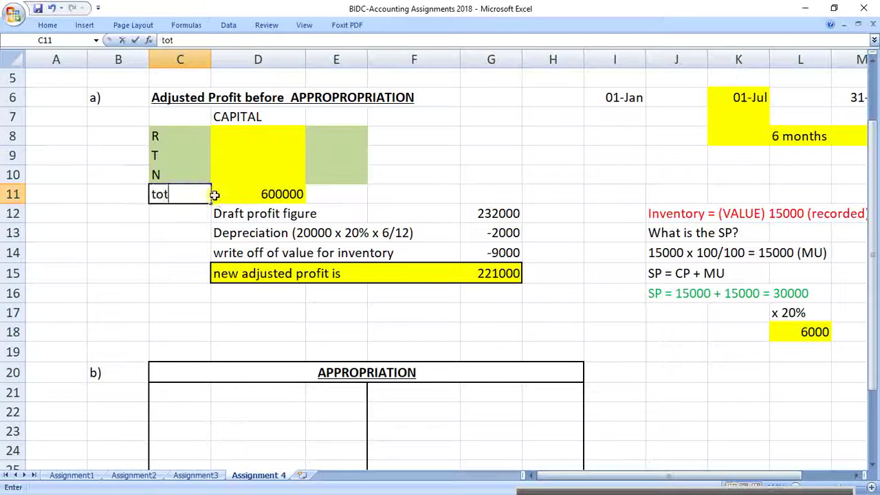
pyautogui.write('al')
pyautogui.press('Return')
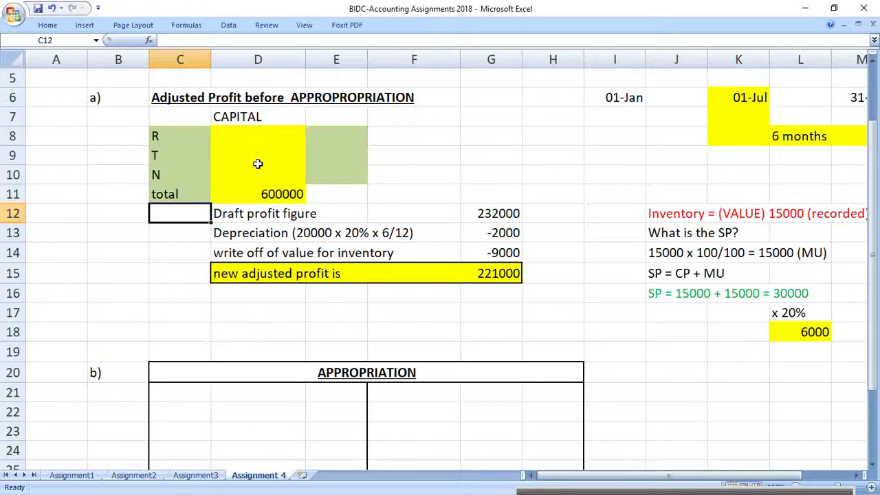
# Enter the share 3/6 as text in E8 on the R row
pyautogui.click(335, 136)
pyautogui.write("'3/6")
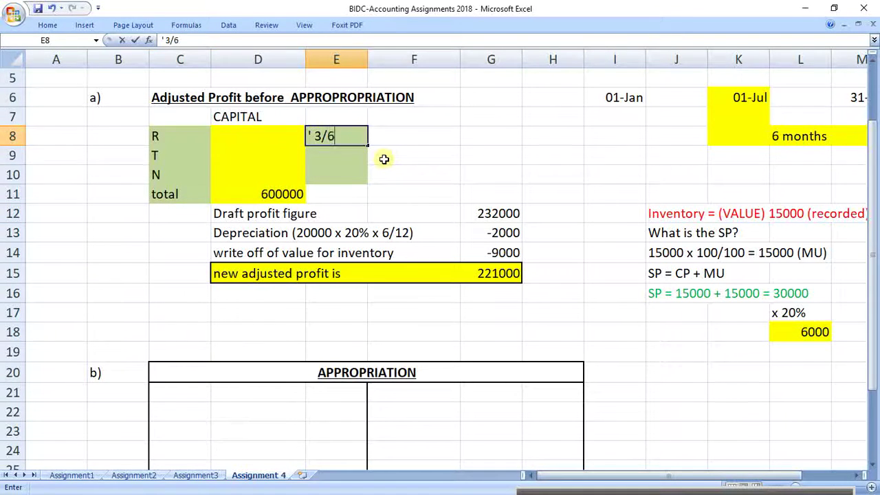
pyautogui.press('Return')
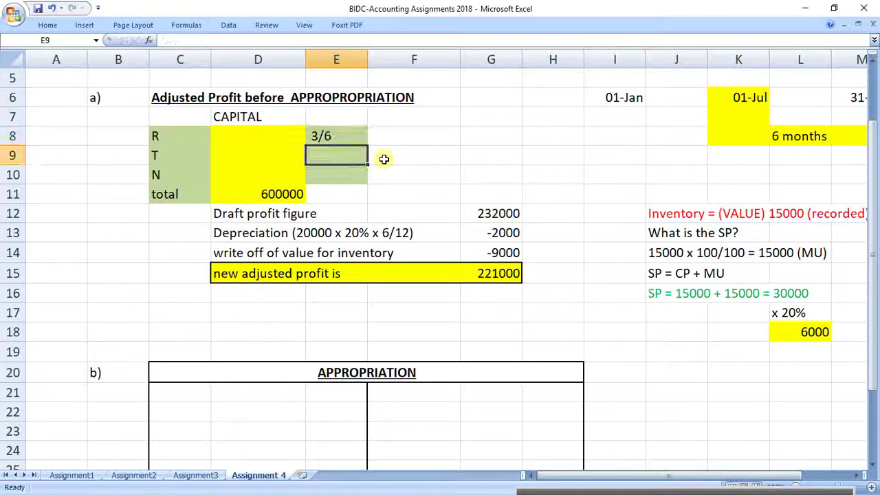
pyautogui.press('Up')
pyautogui.write('BIDC-Accounting -Assignment 4')
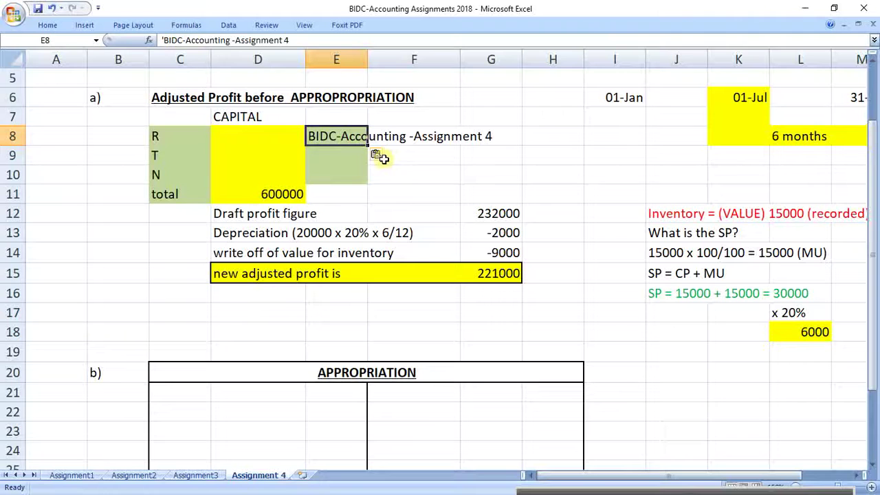
pyautogui.click(51, 8)
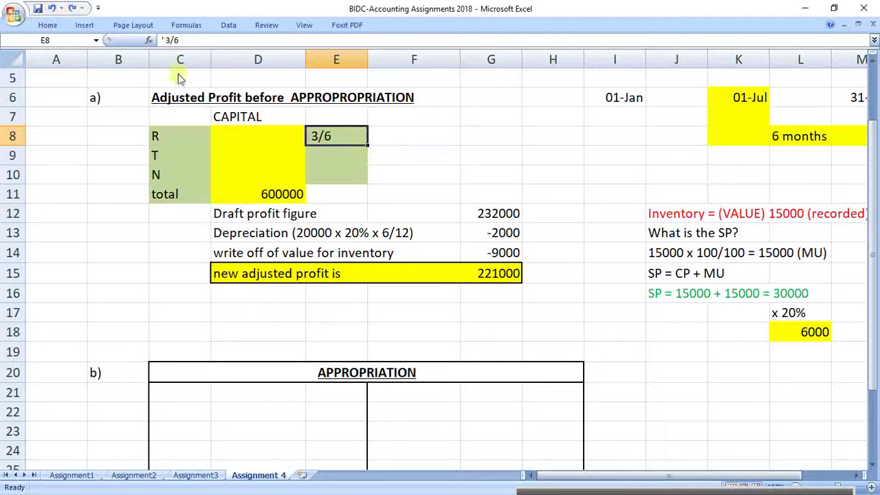
# Copy the share in E8 into E9 and E10 for T and N
pyautogui.hotkey('ctrl', 'c')
pyautogui.click(336, 155)
pyautogui.hotkey('ctrl', 'v')
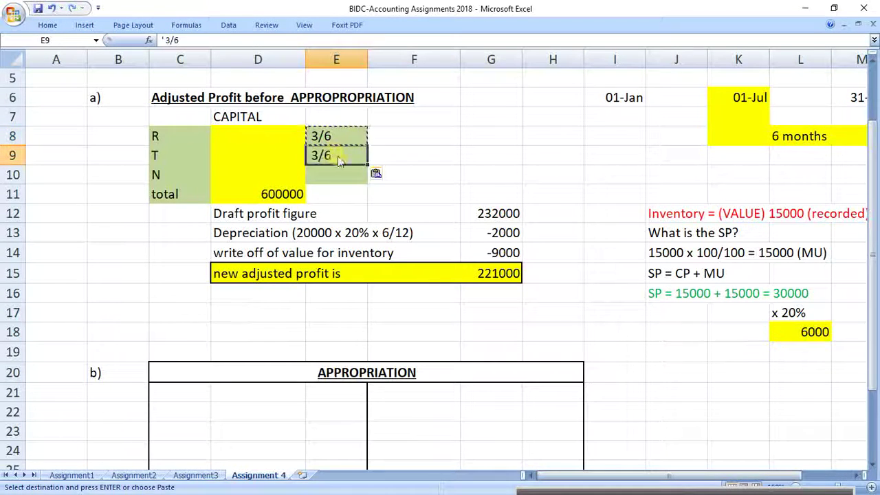
pyautogui.click(333, 172)
pyautogui.hotkey('ctrl', 'v')
# Change the copied shares to 2/6 for T in E9 and 1/6 for N in E10
pyautogui.doubleClick(318, 154)
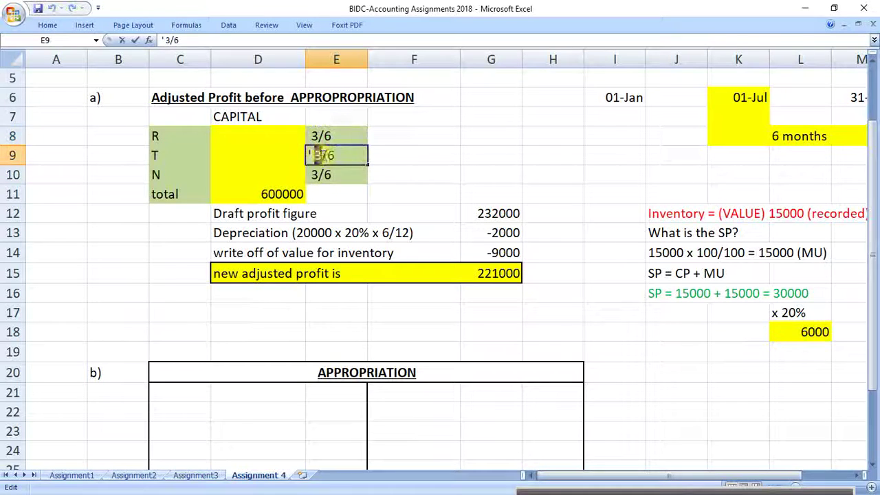
pyautogui.write('2')
pyautogui.click(316, 174)
pyautogui.doubleClick(322, 175)
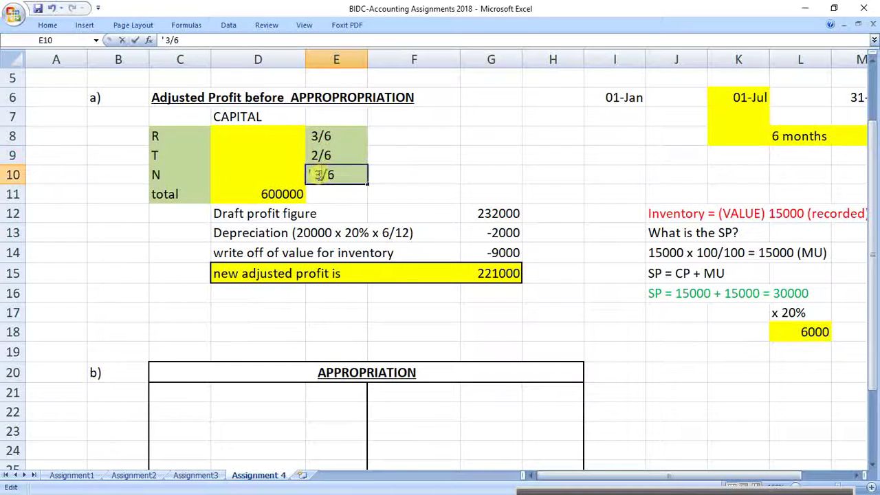
pyautogui.press('BackSpace')
pyautogui.write('1')
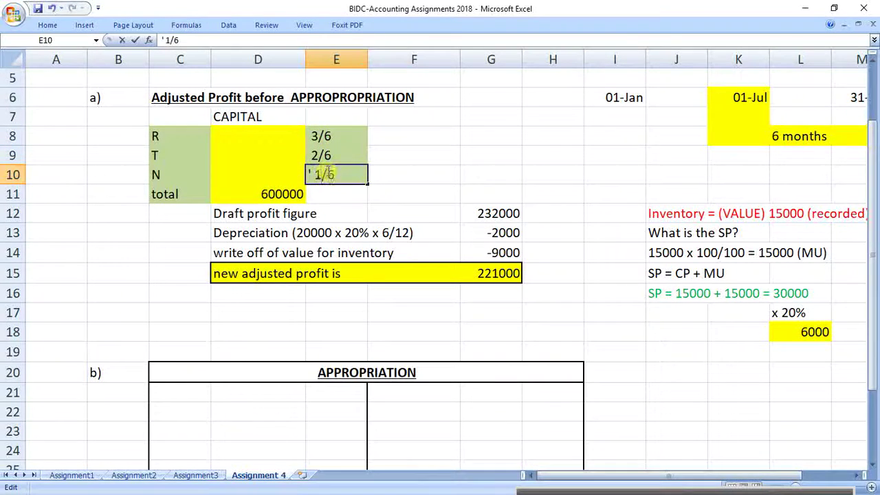
pyautogui.press('Return')
pyautogui.click(373, 172)
pyautogui.moveTo(335, 135); pyautogui.dragTo(338, 173)
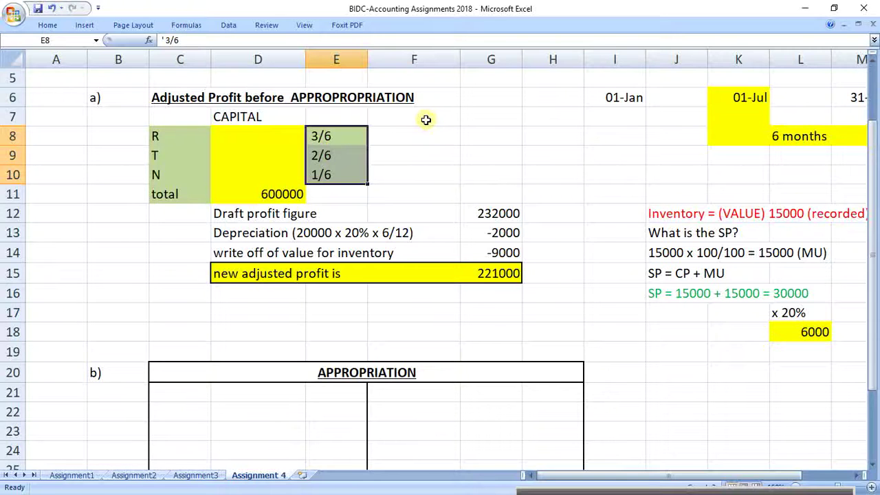
# Fill cells F21:H21, the first credit row of the APPROPRIATION account, with yellow
pyautogui.scroll(-3, 438, 269)
pyautogui.scroll(1, 351, 290)
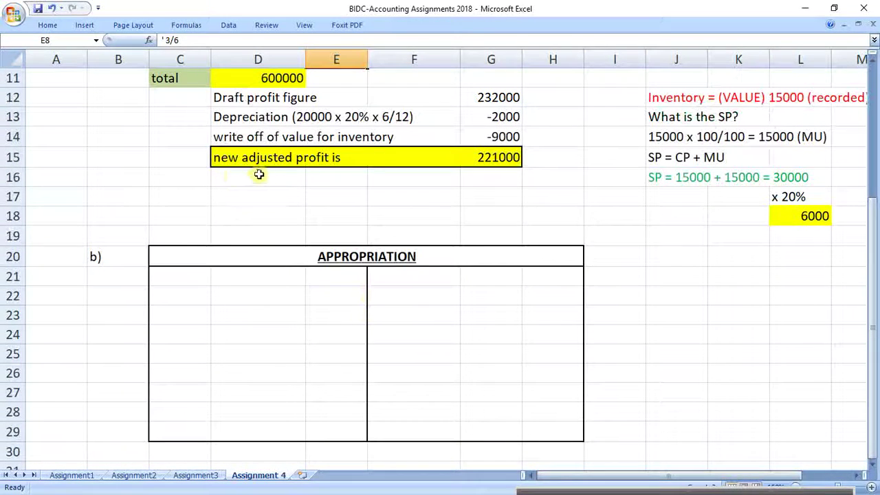
pyautogui.moveTo(234, 162); pyautogui.dragTo(488, 156)
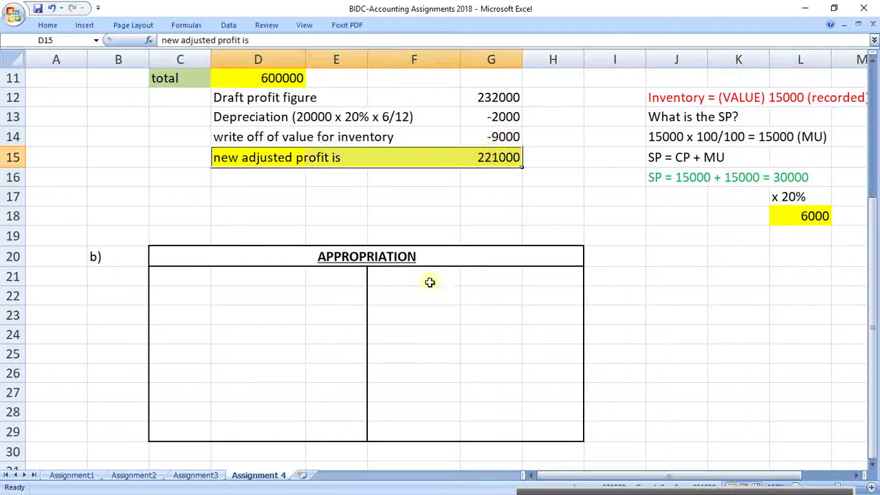
pyautogui.moveTo(430, 281); pyautogui.dragTo(527, 279)
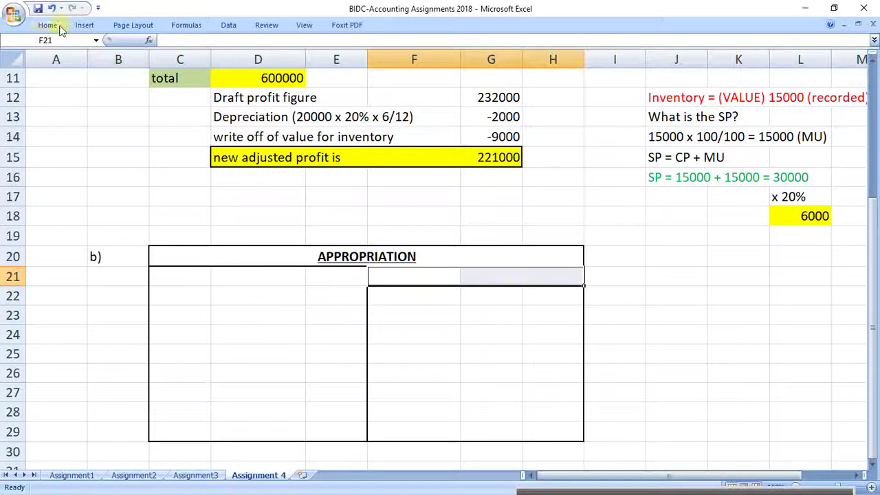
pyautogui.click(59, 28)
pyautogui.click(190, 66)
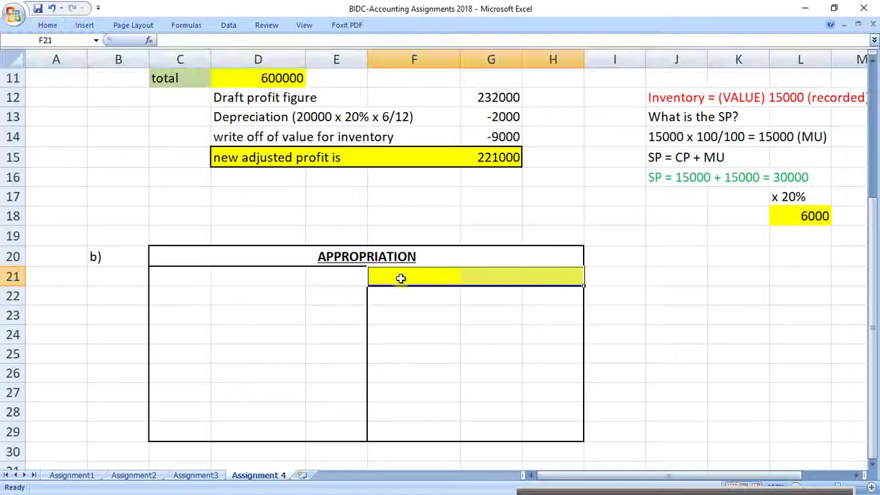
# Record Adjusted Profit in F21 and its amount 221000 in H21 of the APPROPRIATION account
pyautogui.click(401, 279)
pyautogui.write('Adjus')
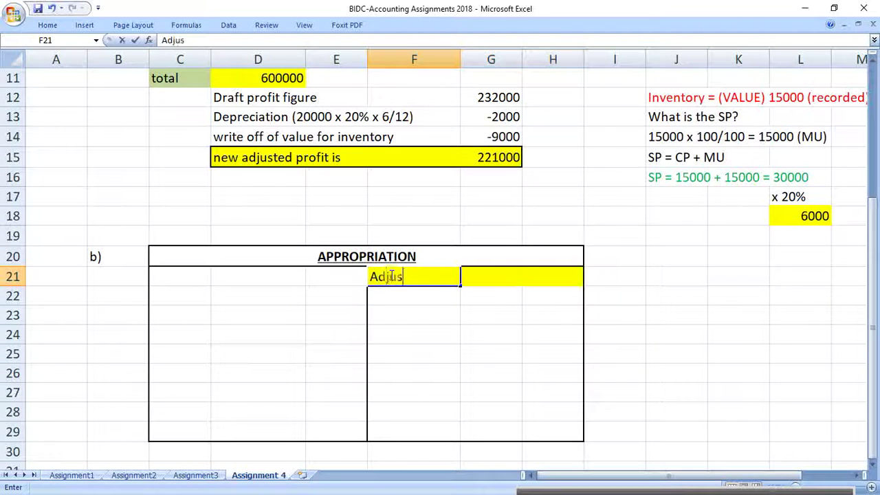
pyautogui.write('ted Profit')
pyautogui.press('Return')
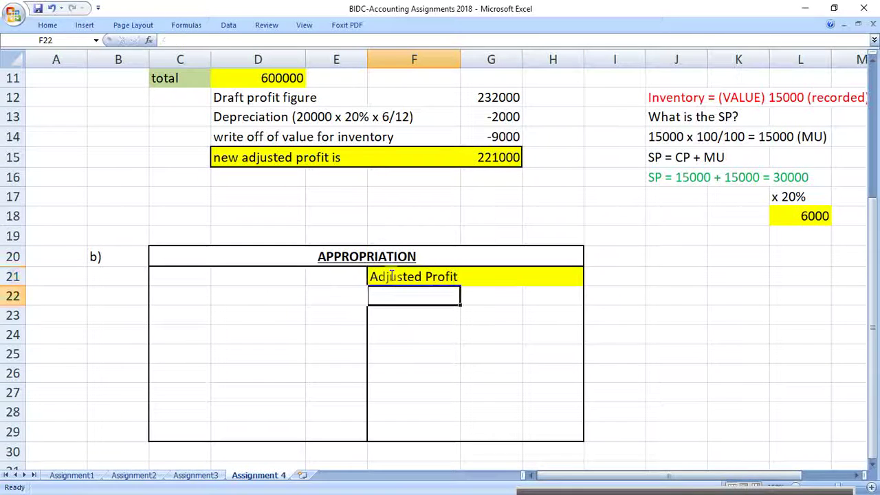
pyautogui.click(574, 276)
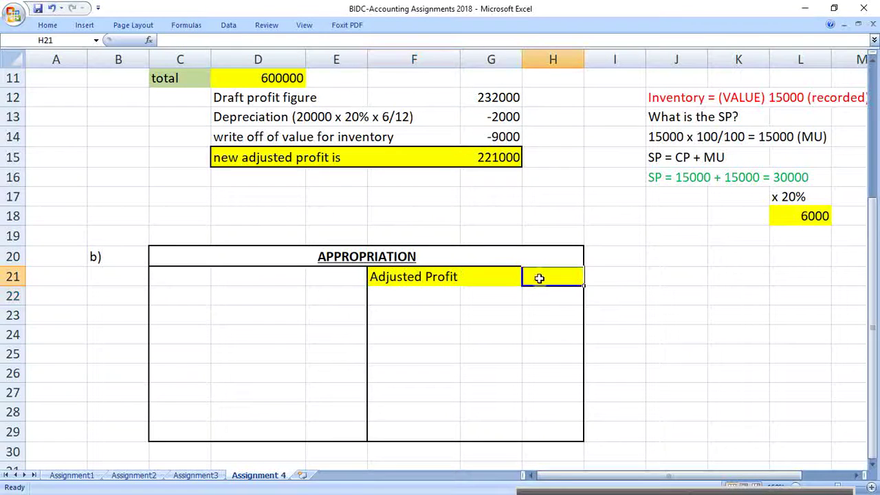
pyautogui.write('221000')
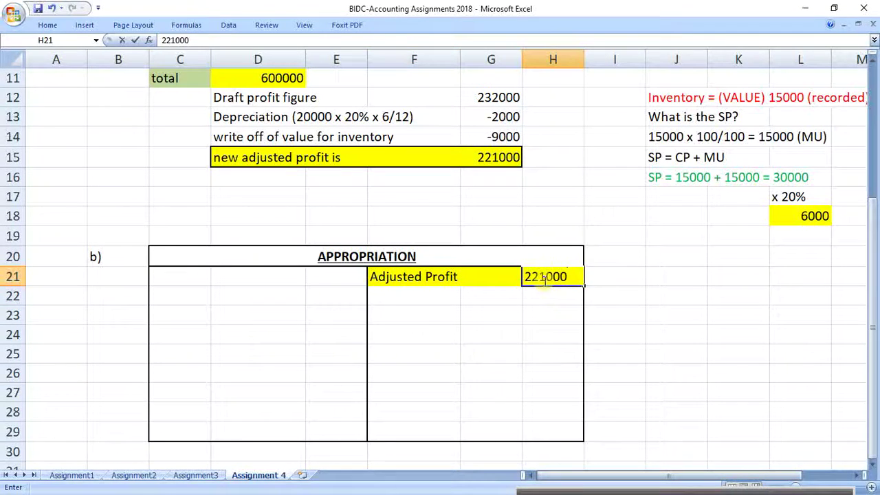
pyautogui.press('Return')
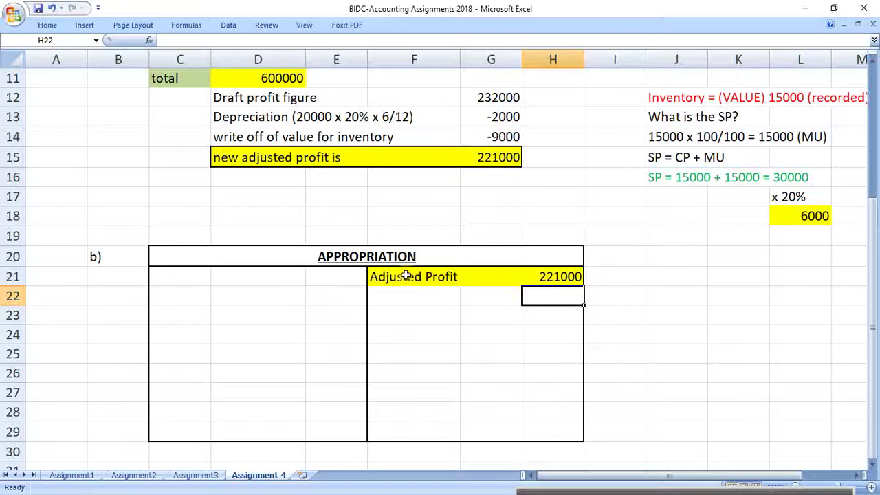
pyautogui.moveTo(403, 277); pyautogui.dragTo(569, 279)
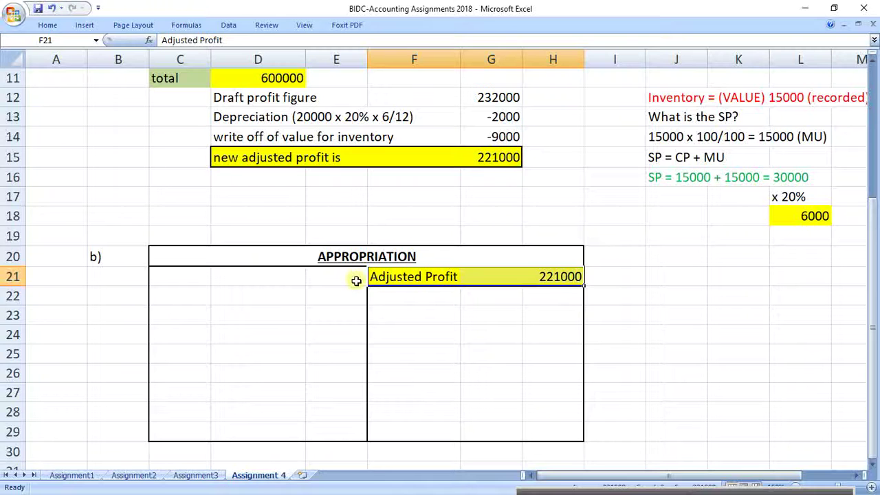
pyautogui.click(395, 302)
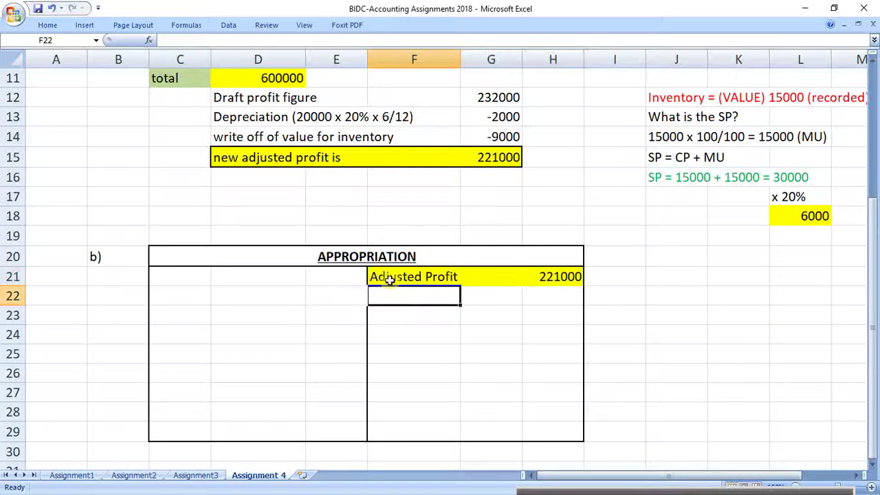
pyautogui.moveTo(389, 280); pyautogui.dragTo(556, 280)
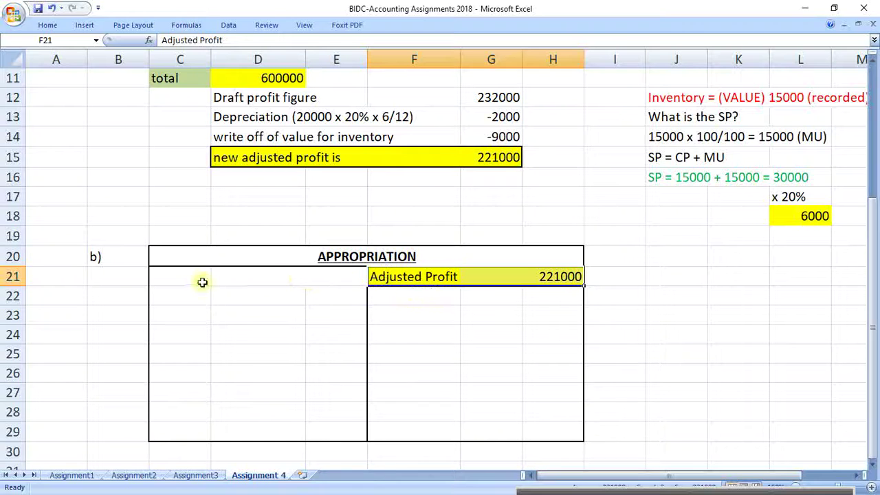
pyautogui.moveTo(202, 281); pyautogui.dragTo(317, 279)
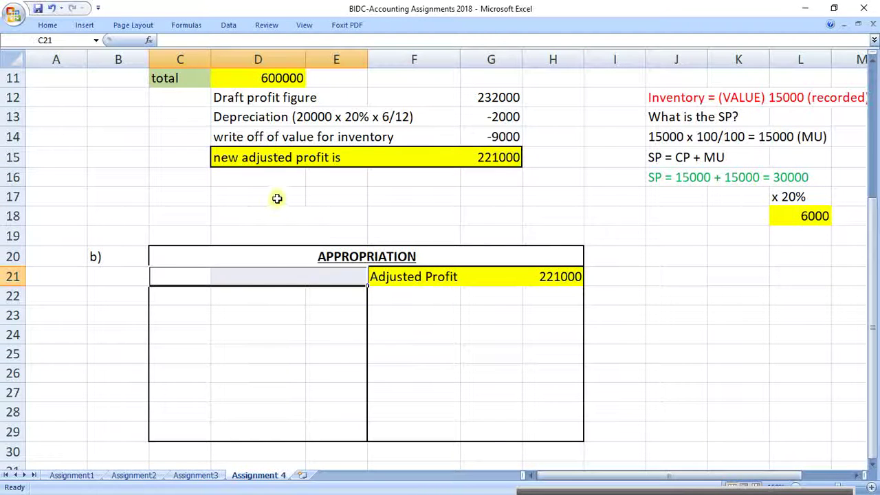
# Enter the debit entry Interest on capital in C21 of the APPROPRIATION account
pyautogui.click(178, 278)
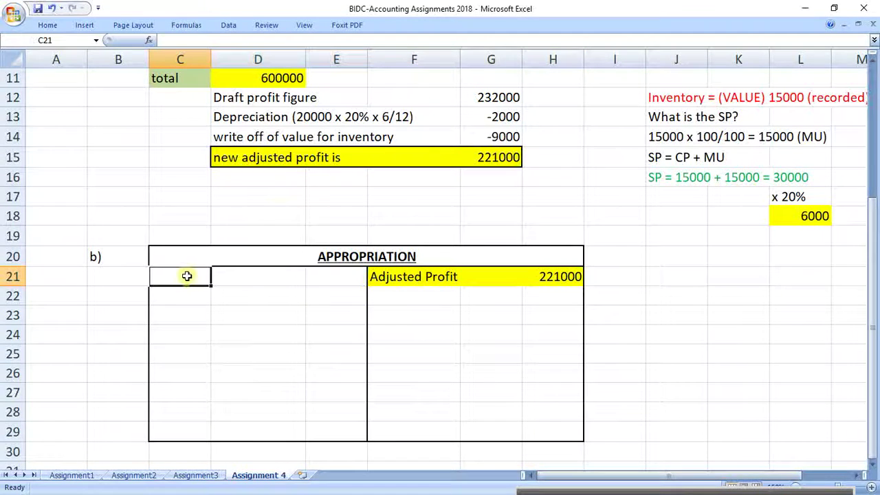
pyautogui.write('Interest')
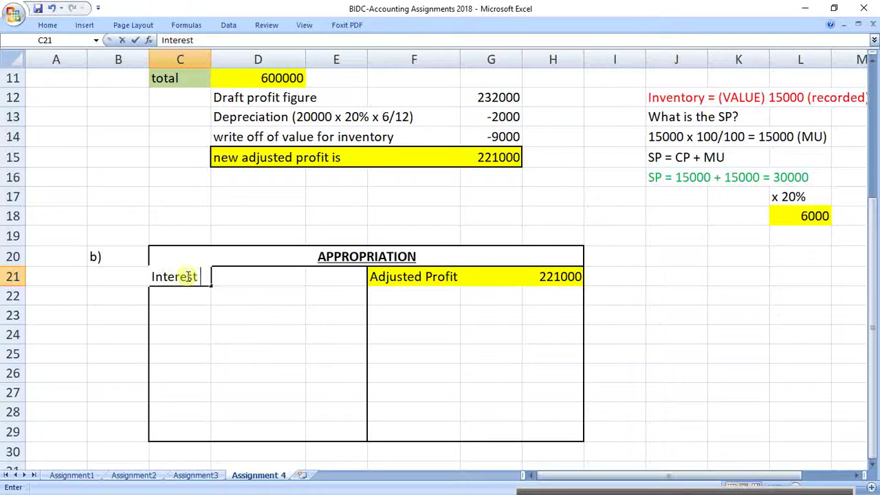
pyautogui.write(' on cpaital')
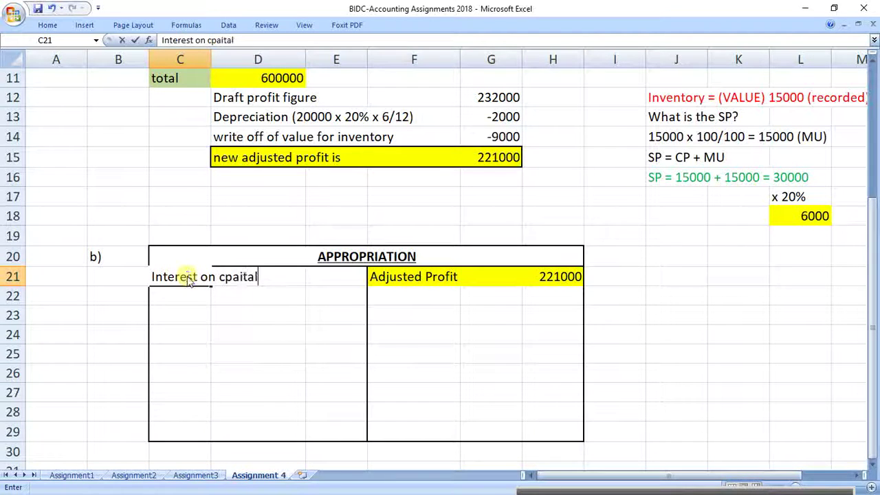
pyautogui.press('BackSpace')
pyautogui.press('BackSpace')
pyautogui.press('BackSpace')
pyautogui.press('BackSpace')
pyautogui.press('BackSpace')
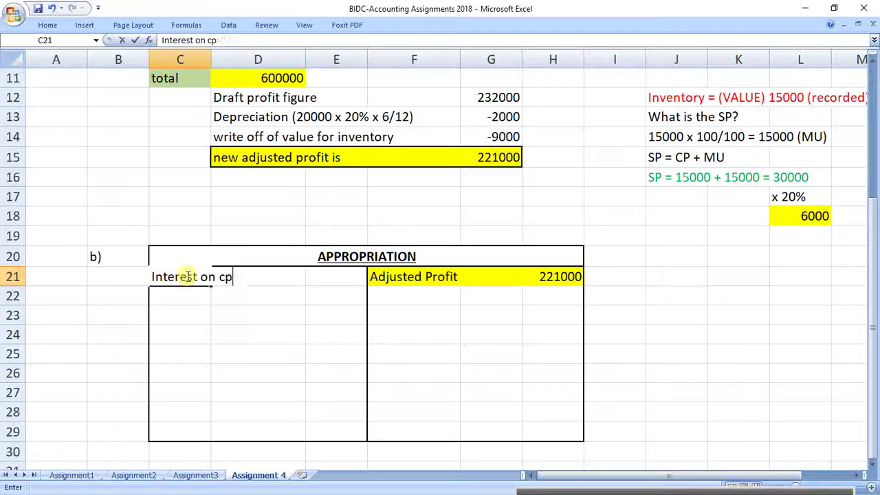
pyautogui.press('BackSpace')
pyautogui.write('apital')
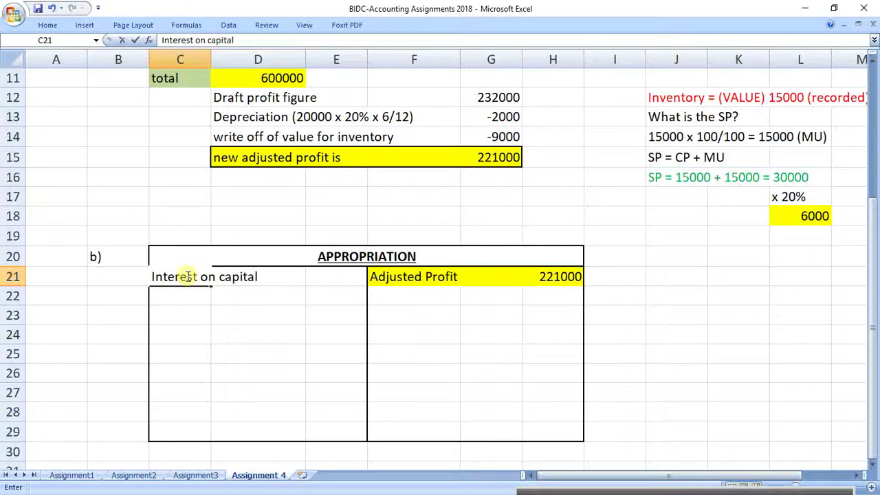
pyautogui.press('Return')
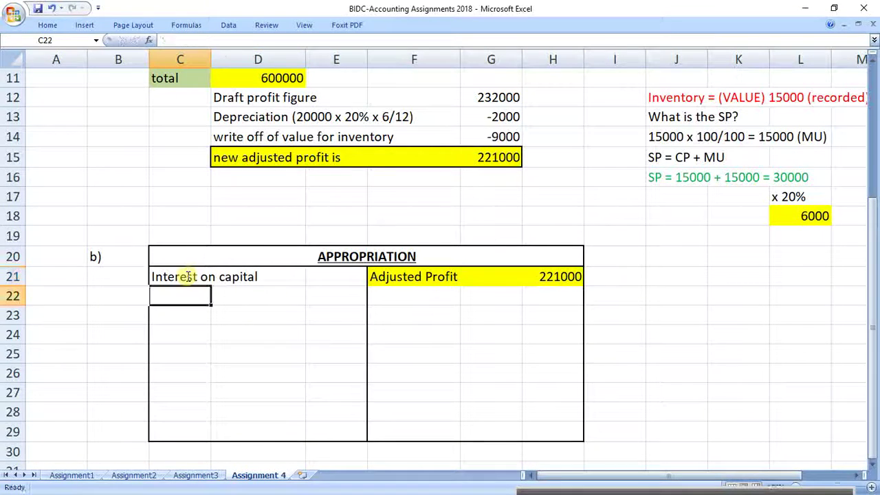
# Enter the working (600000 x 6%) in C22 below the Interest on capital entry
pyautogui.write('(6000')
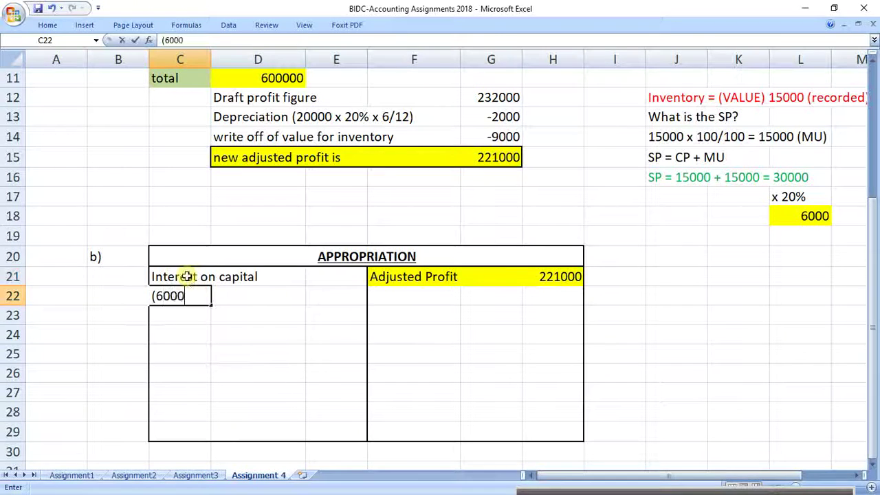
pyautogui.write('00 x 9%')
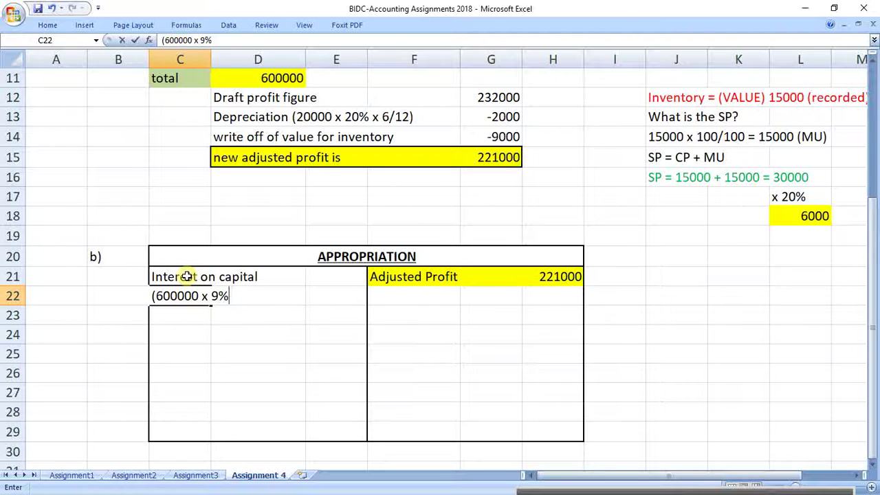
pyautogui.press('BackSpace')
pyautogui.press('BackSpace')
pyautogui.write('6%)')
pyautogui.press('Return')
# Calculate the Interest on capital amount in E21 of the APPROPRIATION account with the formula =600000*0,06
pyautogui.click(320, 282)
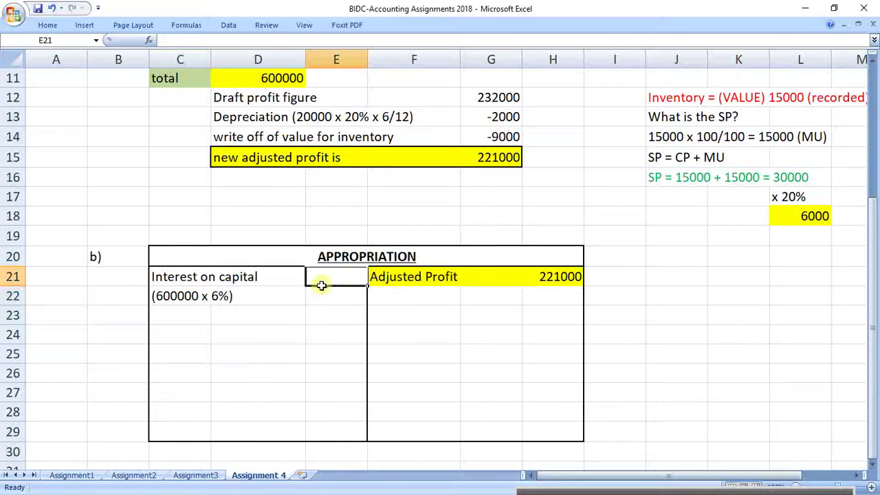
pyautogui.write('=600000')
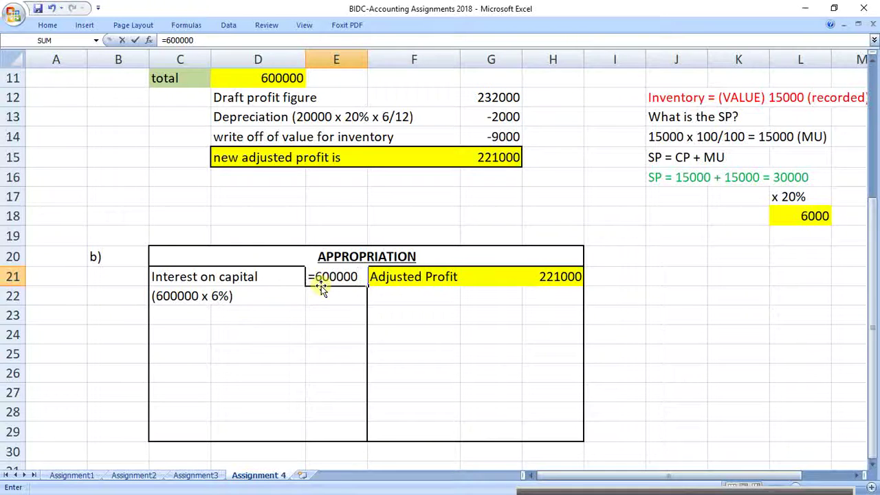
pyautogui.write('*0,')
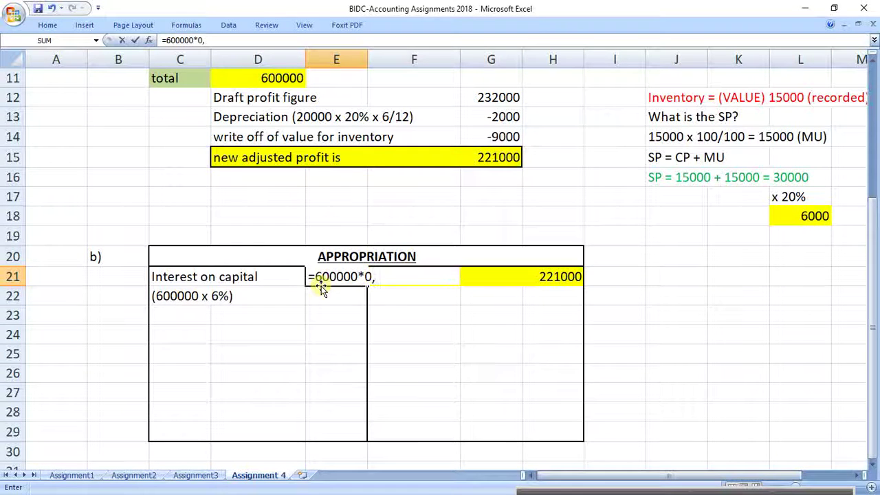
pyautogui.write('6')
pyautogui.press('BackSpace')
pyautogui.write('06')
pyautogui.press('Return')
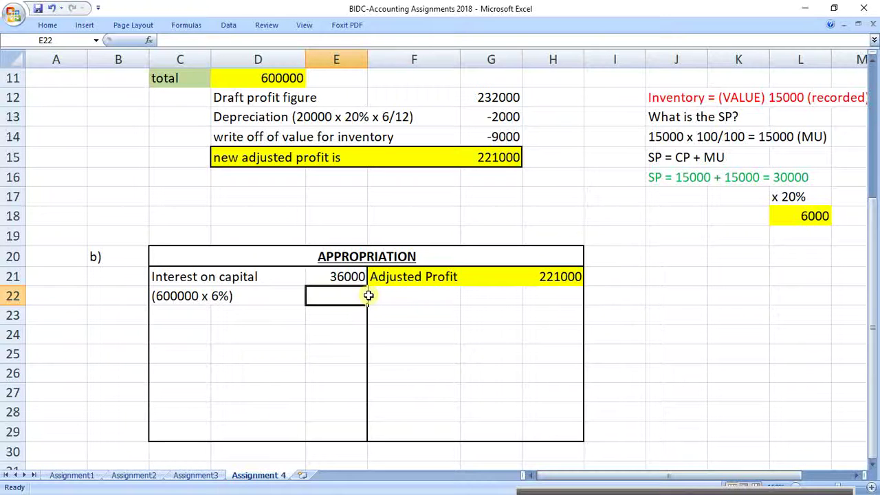
pyautogui.moveTo(192, 288); pyautogui.dragTo(242, 303)
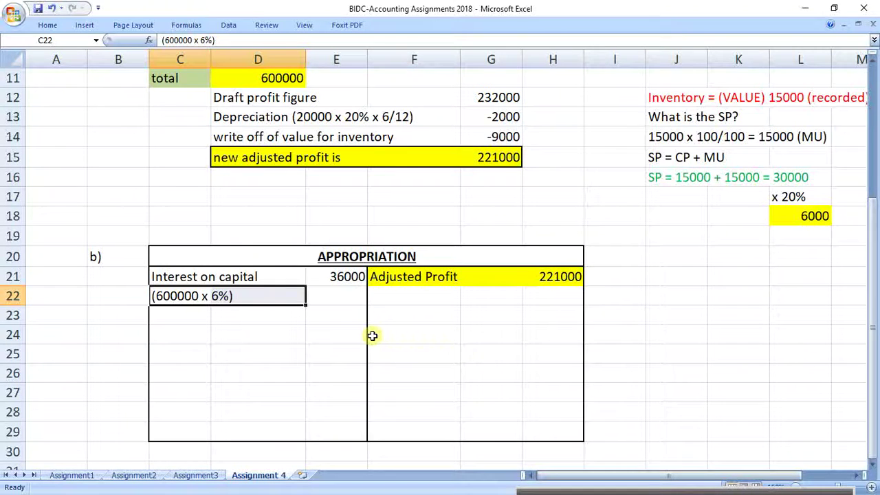
# Enter the working note *DRAWINGS = 10000 x 3 = 30000 in J22 beside the APPROPRIATION account
pyautogui.click(678, 296)
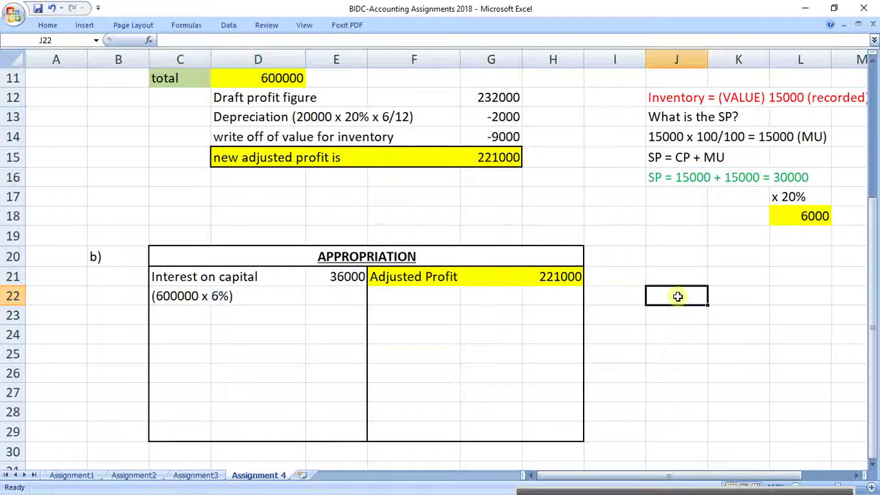
pyautogui.write('*')
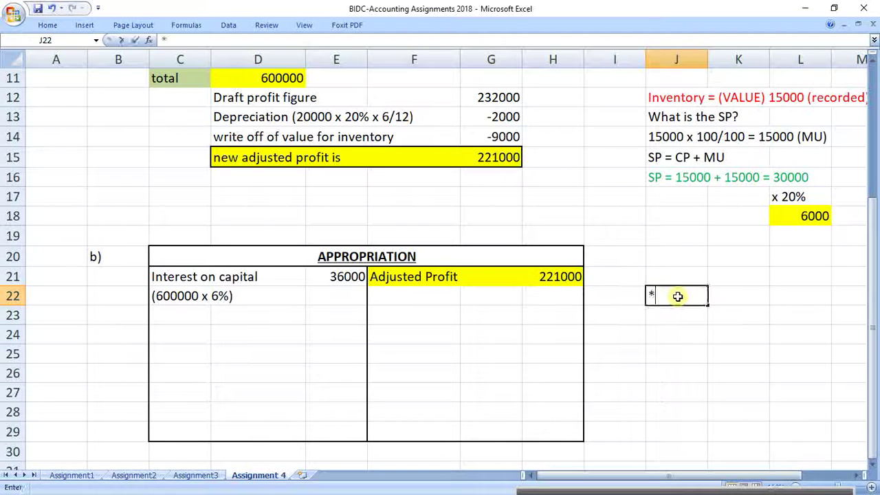
pyautogui.write('DRAWIMGS')
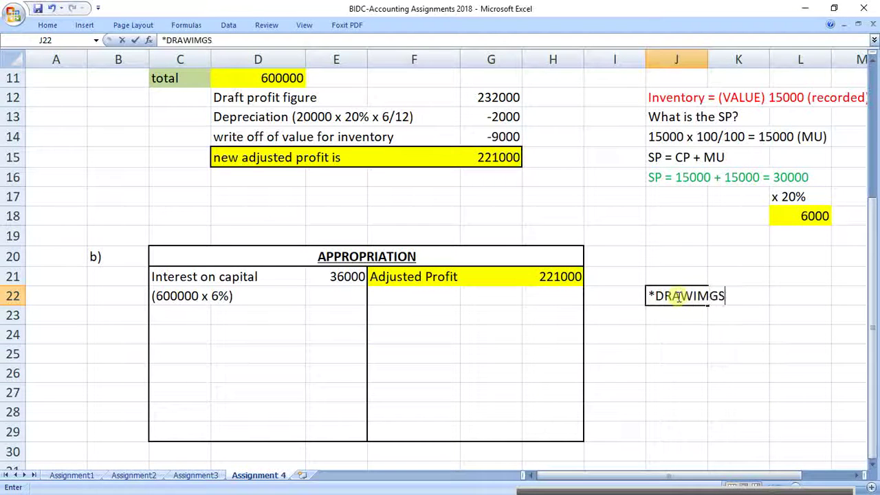
pyautogui.press('BackSpace')
pyautogui.press('BackSpace')
pyautogui.press('BackSpace')
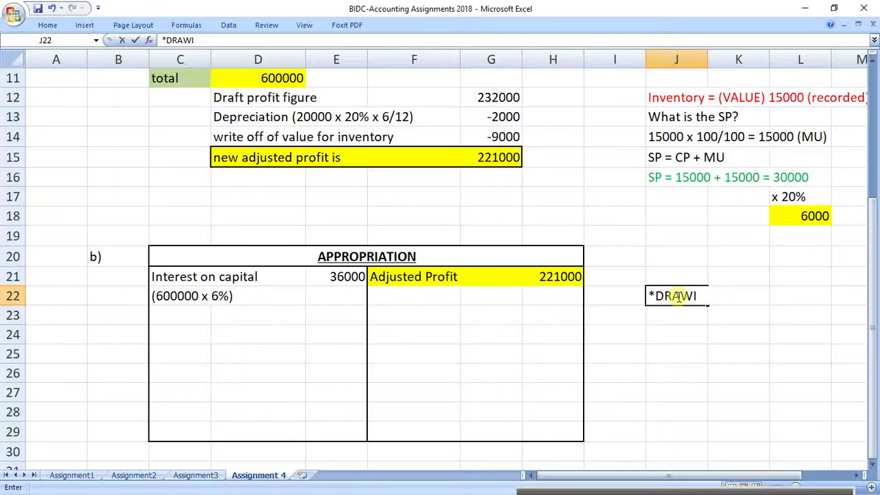
pyautogui.write('NGS = 10000')
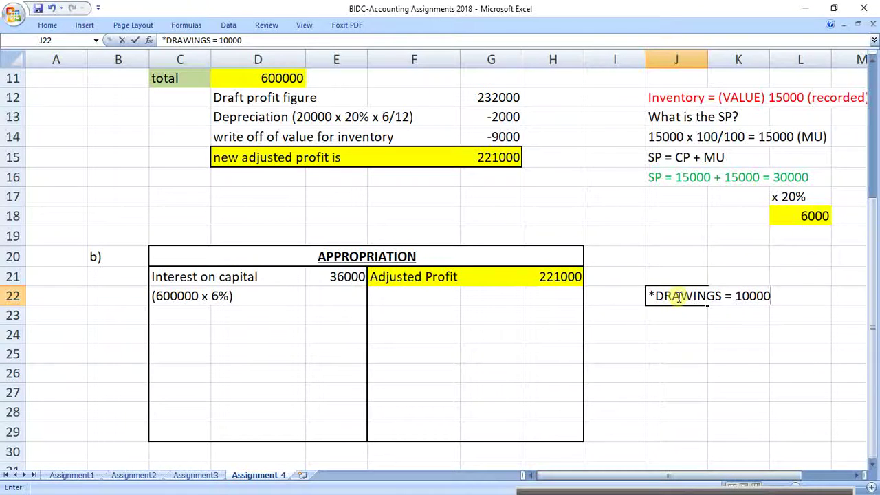
pyautogui.write('x 3 = 30000')
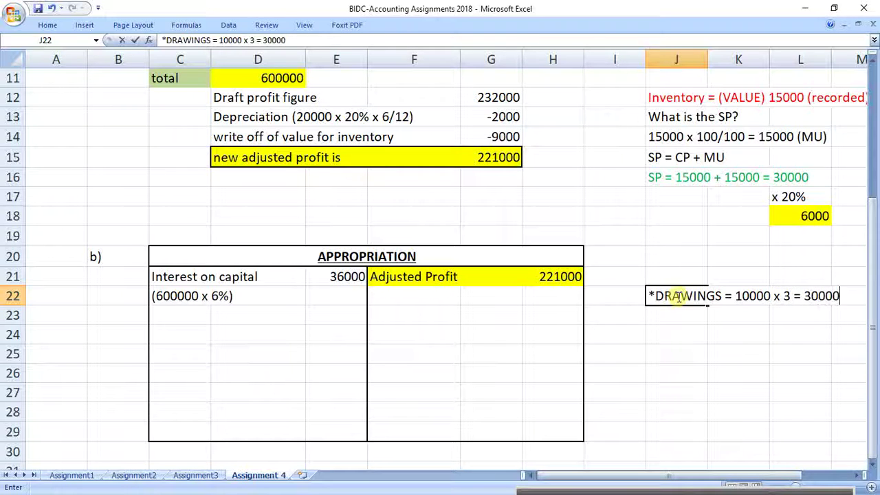
pyautogui.press('Return')
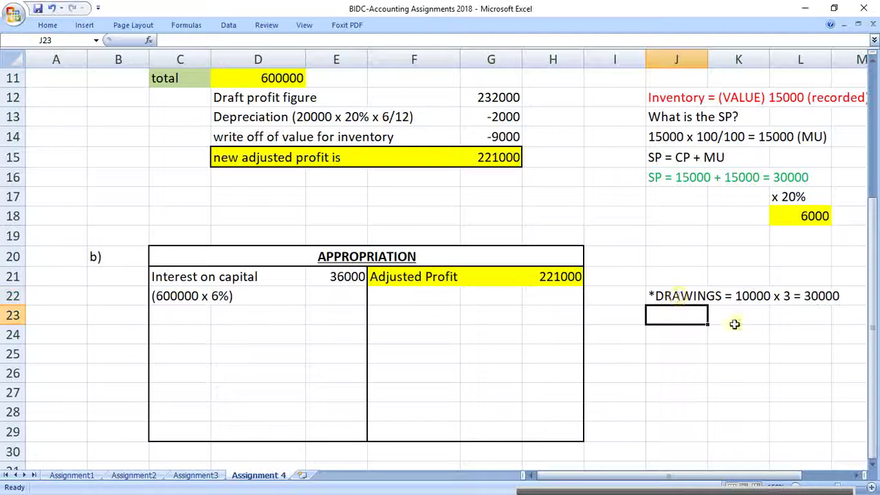
pyautogui.moveTo(645, 297); pyautogui.dragTo(799, 299)
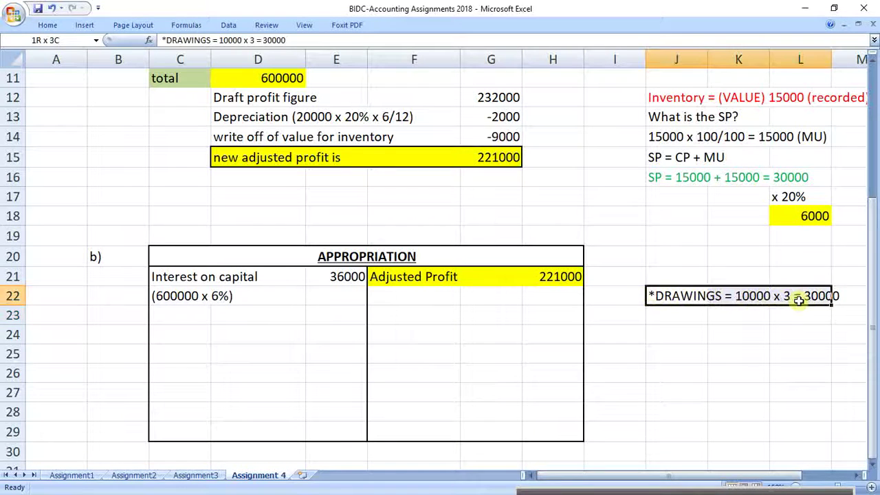
# Enter the note charge interest at 4% in J23 below the drawings working
pyautogui.click(678, 314)
pyautogui.write('char')
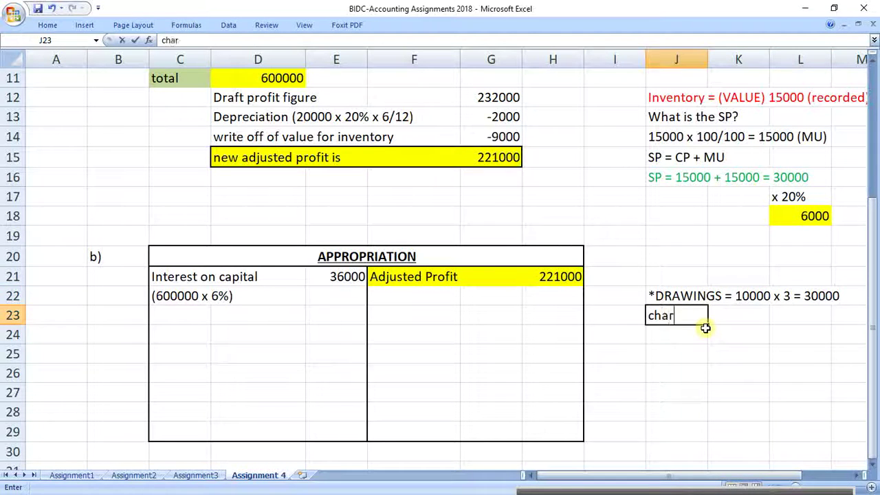
pyautogui.write('ge inte')
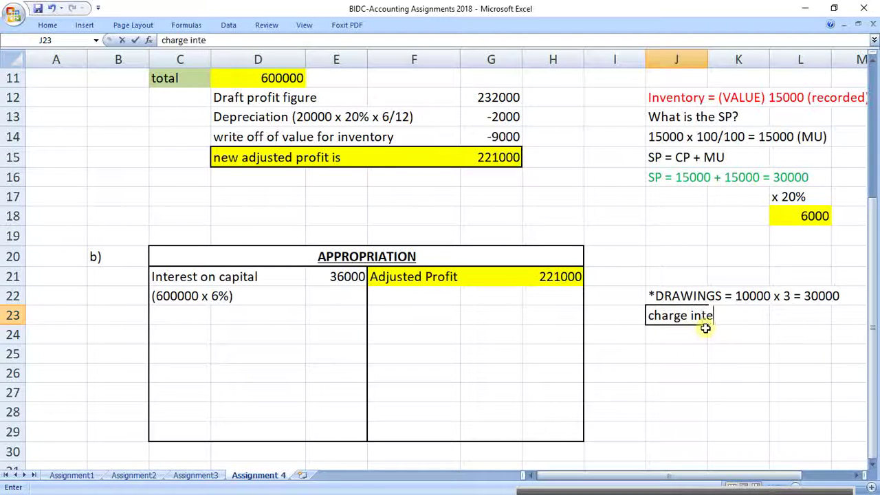
pyautogui.write('rest at ')
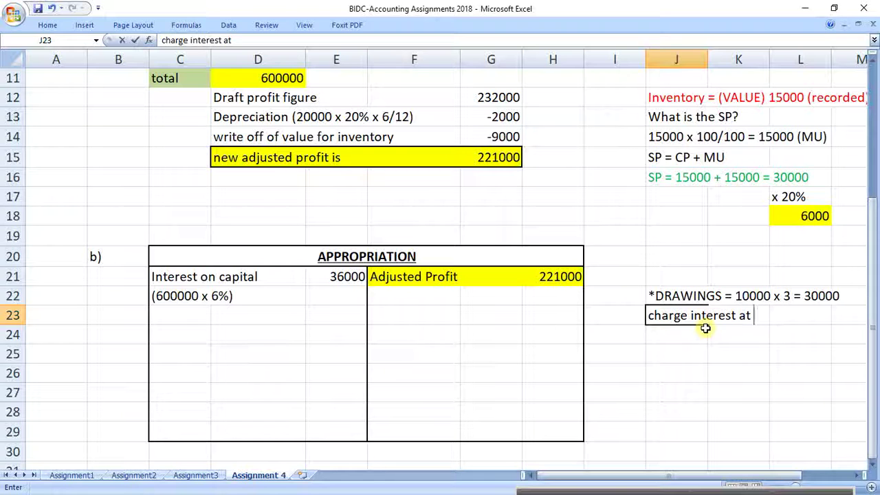
pyautogui.write('4%')
pyautogui.press('Return')
# Enter the interest on drawings formula in L24, starting from the drawings total with =30000
pyautogui.click(795, 336)
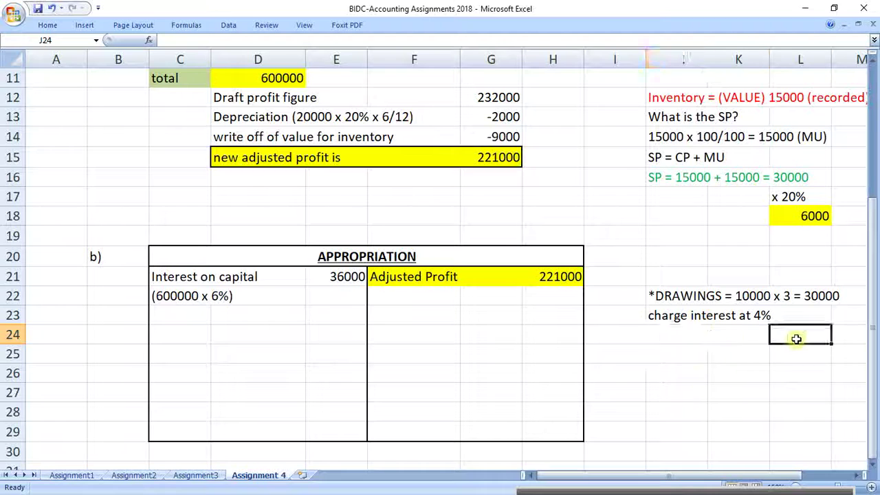
pyautogui.write('=30000')
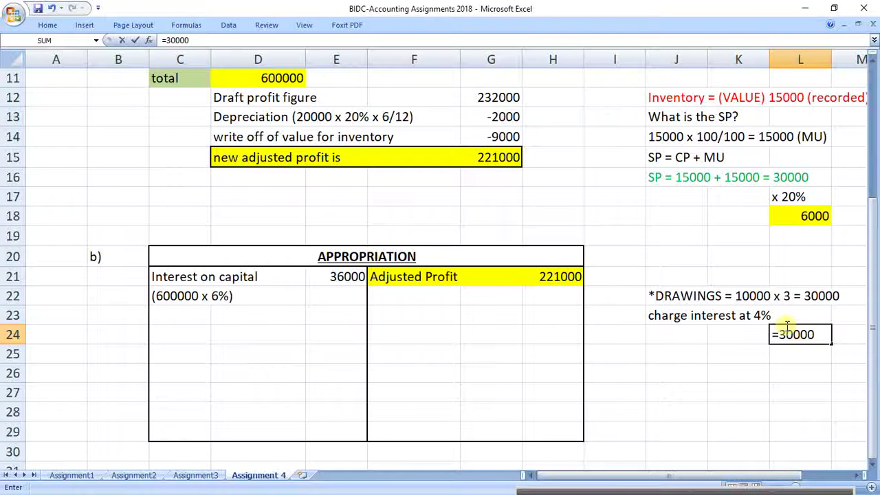
# Complete the formula =30000*0,04 in cell L24 for the 4% interest charge on drawings
pyautogui.write('*0,04')
pyautogui.press('Return')
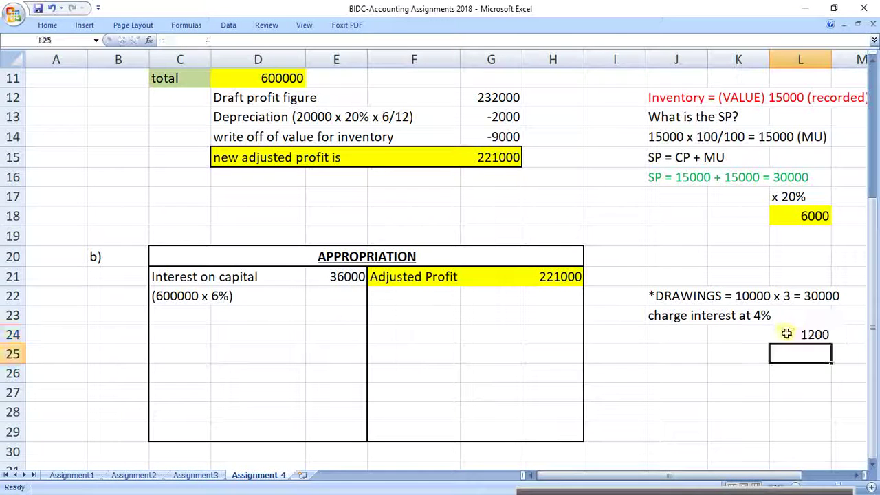
pyautogui.click(802, 337)
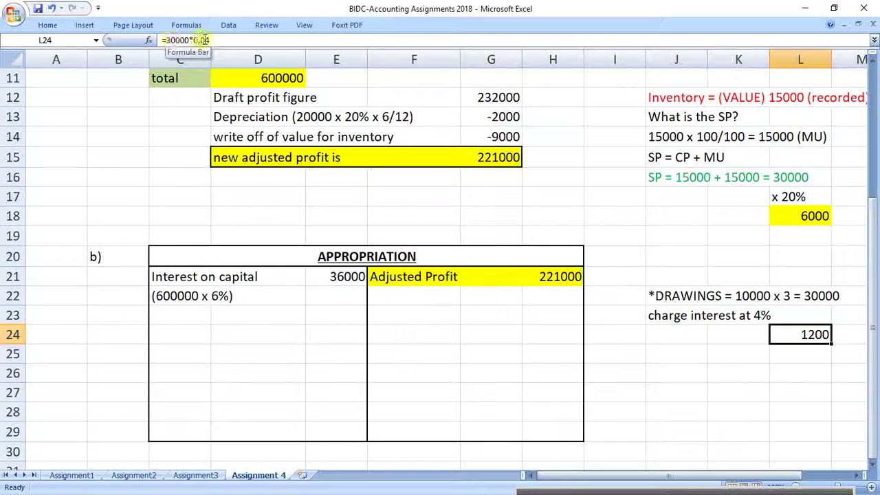
pyautogui.click(738, 369)
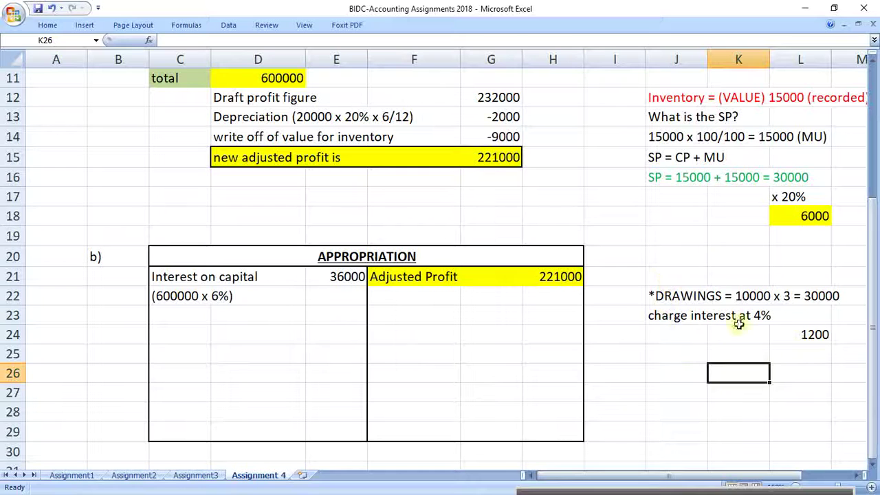
# Label the appropriation account's credit side with "interest on drawings" in F22 and "(30000 x 4%)" in F23
pyautogui.click(261, 258)
pyautogui.moveTo(261, 258); pyautogui.dragTo(293, 424)
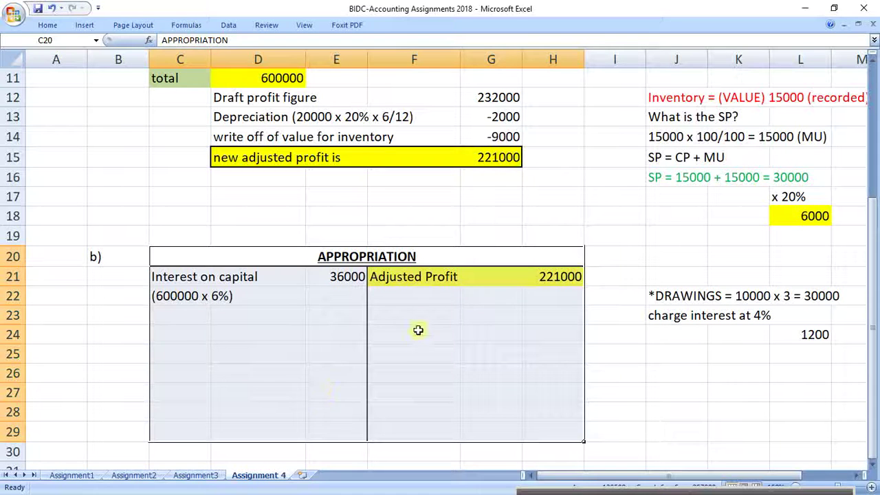
pyautogui.click(394, 282)
pyautogui.moveTo(397, 294); pyautogui.dragTo(534, 304)
pyautogui.click(406, 298)
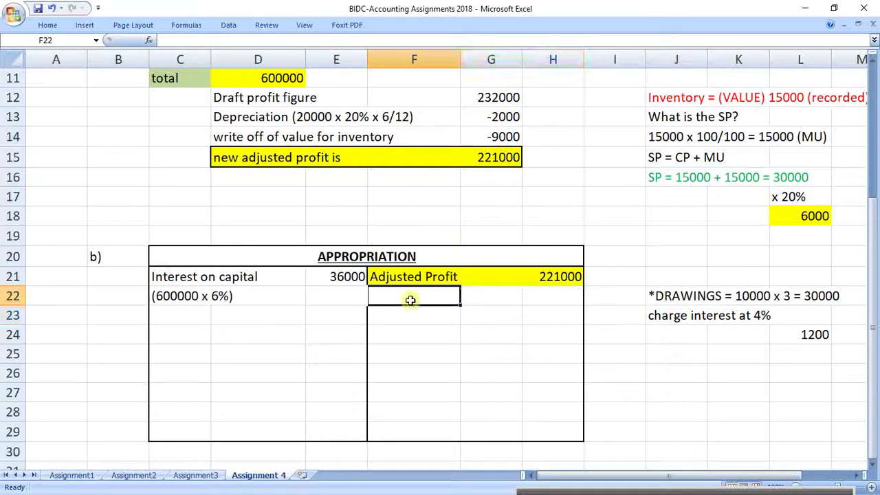
pyautogui.write('interes')
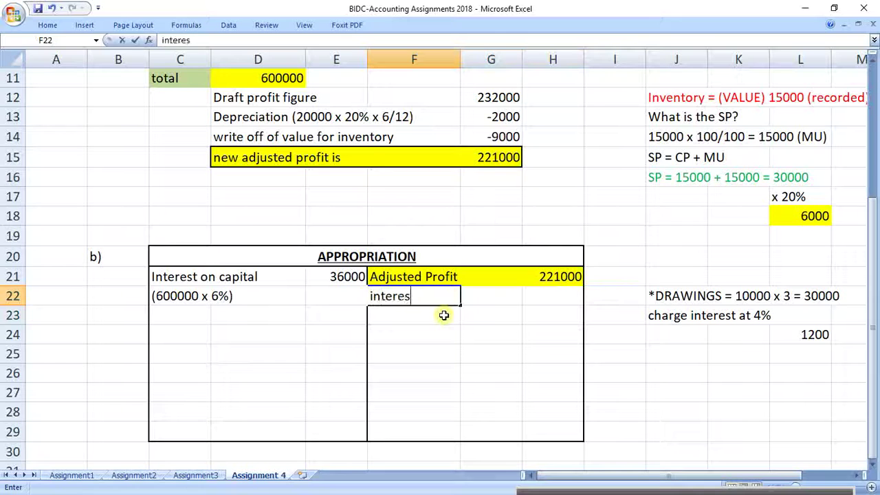
pyautogui.write('t on drawings')
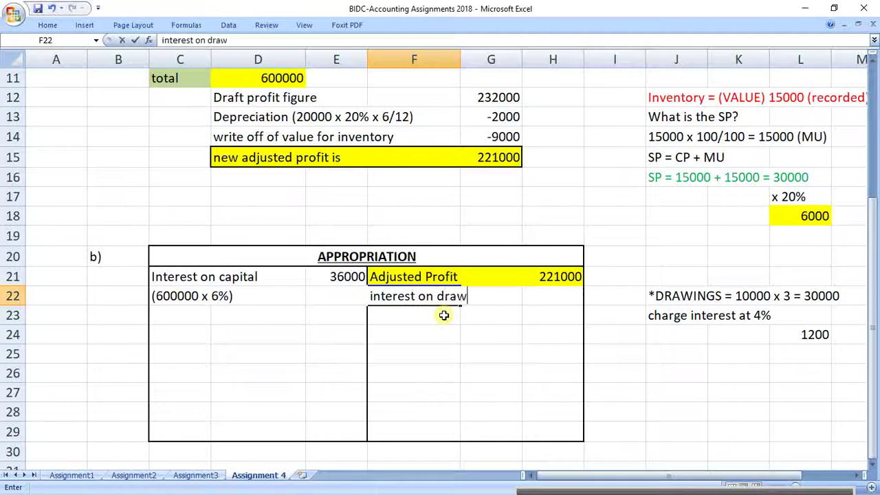
pyautogui.click(444, 315)
pyautogui.write('(')
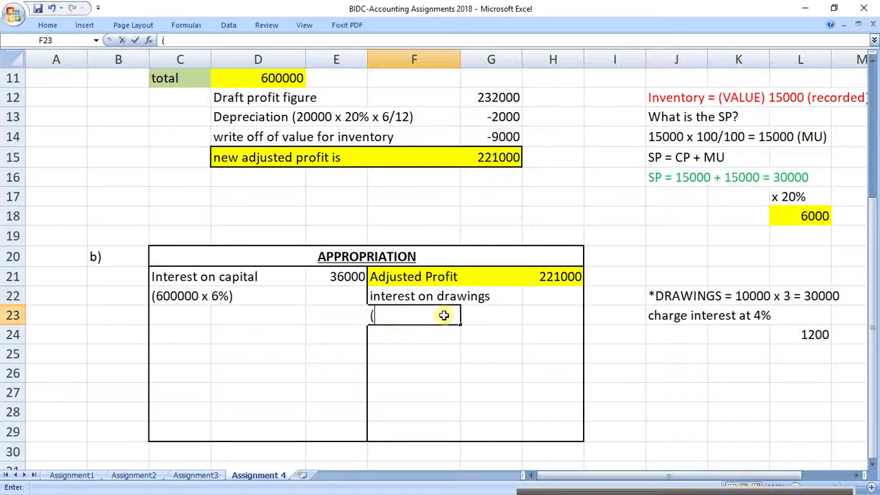
pyautogui.write('30000 x 4%)')
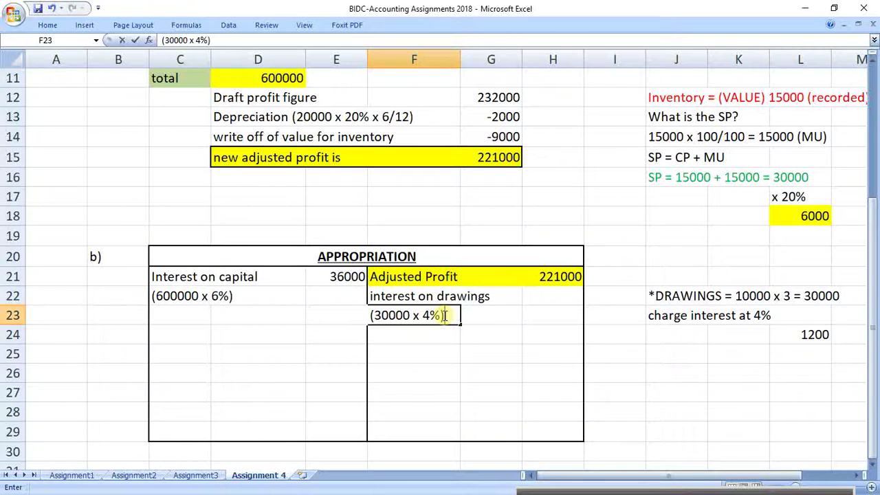
pyautogui.press('Return')
pyautogui.press('Up')
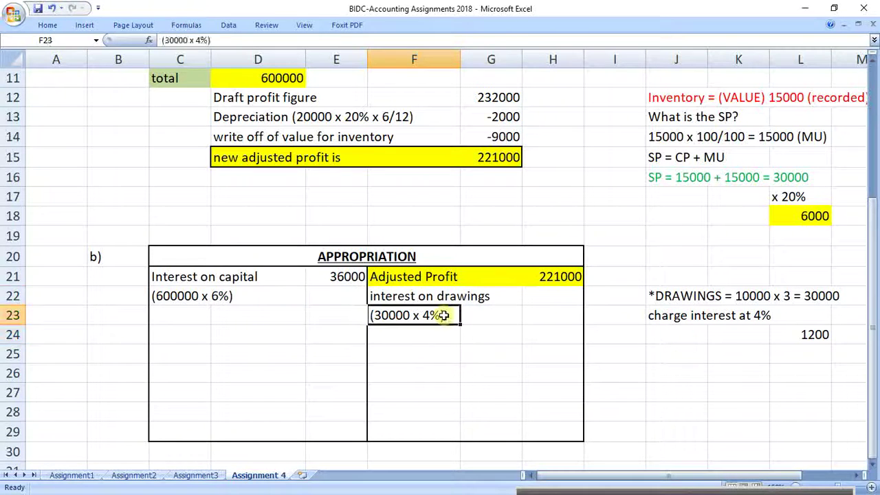
# Link the interest on drawings amount in H22 to the calculated interest in L24
pyautogui.press('Up')
pyautogui.press('Right')
pyautogui.press('Right')
pyautogui.write('=')
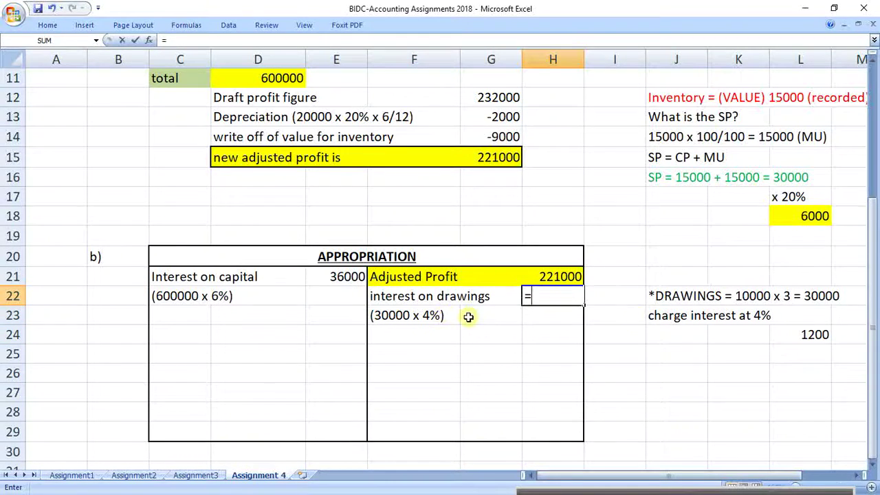
pyautogui.click(826, 335)
pyautogui.press('Return')
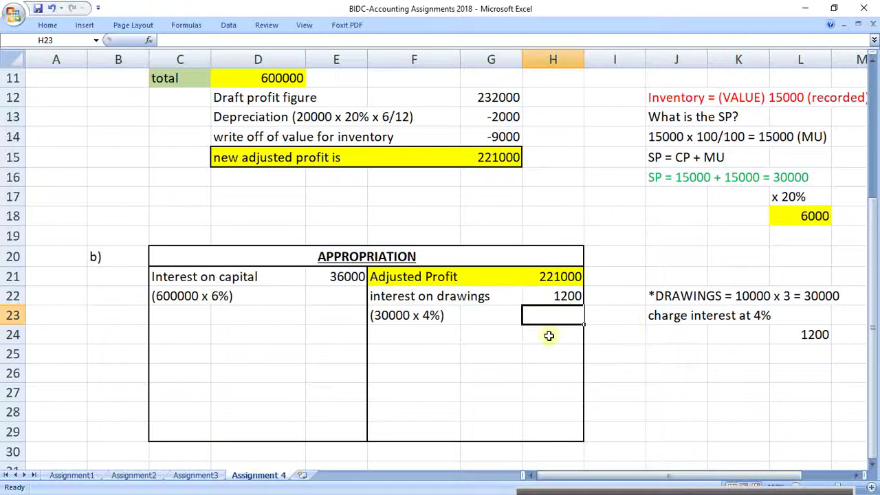
# Enter a salary label in C23 with the partner's name and the calculation "(1000 x 12)"
pyautogui.click(185, 313)
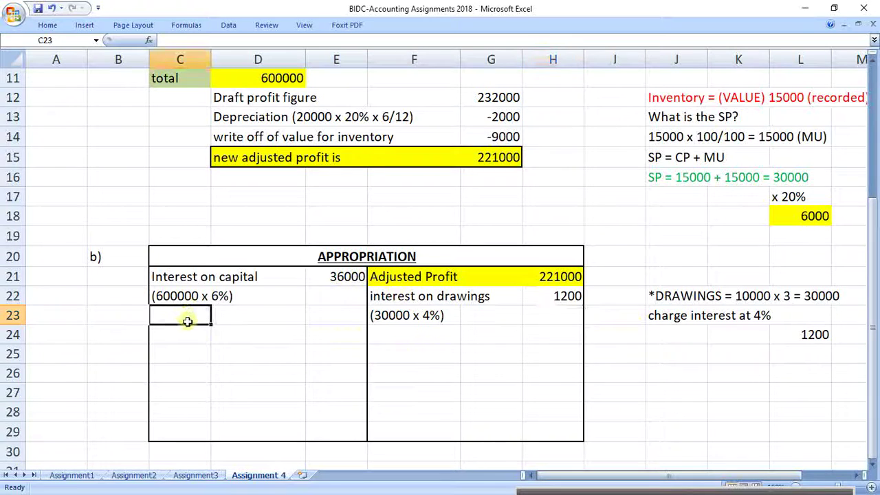
pyautogui.write('salary ')
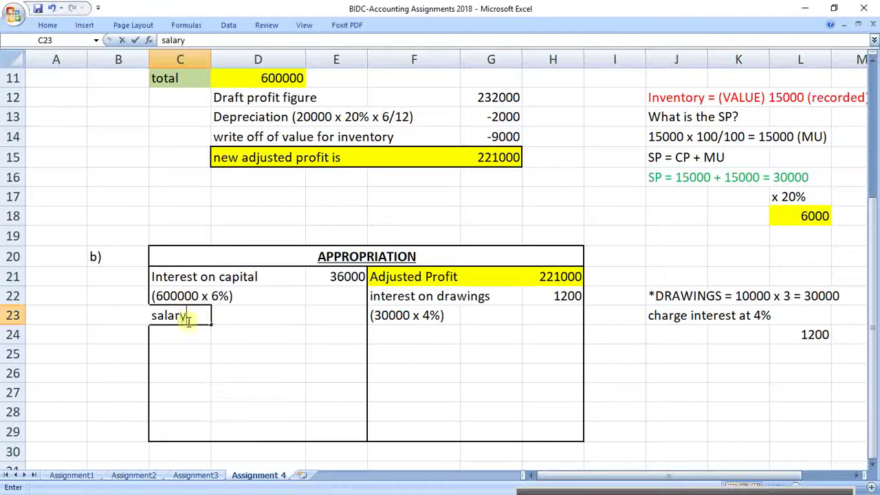
pyautogui.write('Norman')
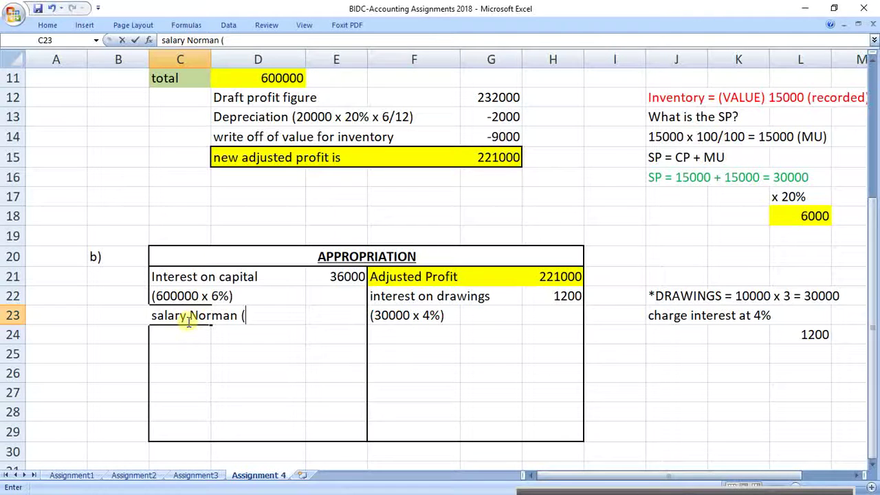
pyautogui.write(' (1000 x 12')
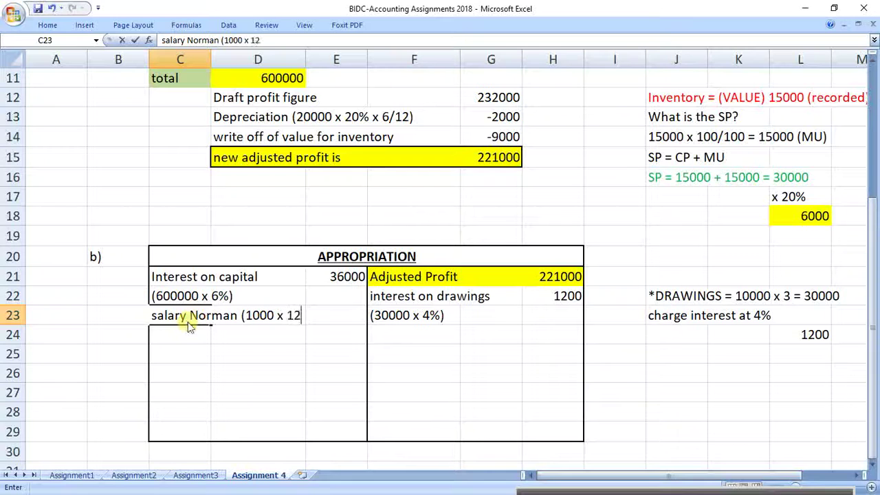
pyautogui.write(')')
pyautogui.click(275, 392)
# Enter =12000 in E23 as the partner's salary amount
pyautogui.click(334, 332)
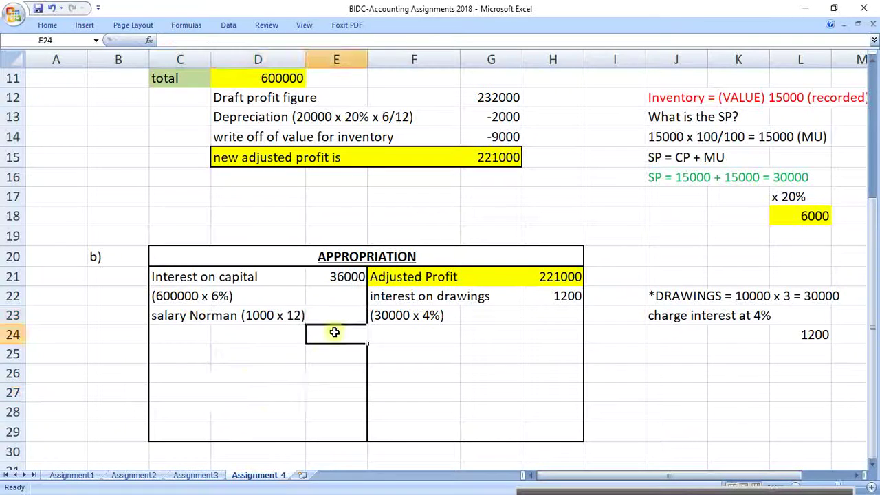
pyautogui.click(341, 311)
pyautogui.write('=12000')
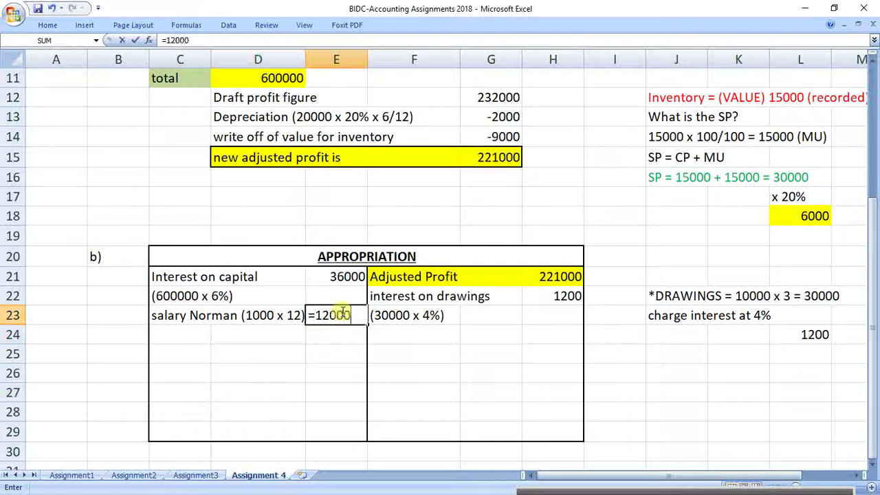
pyautogui.press('Return')
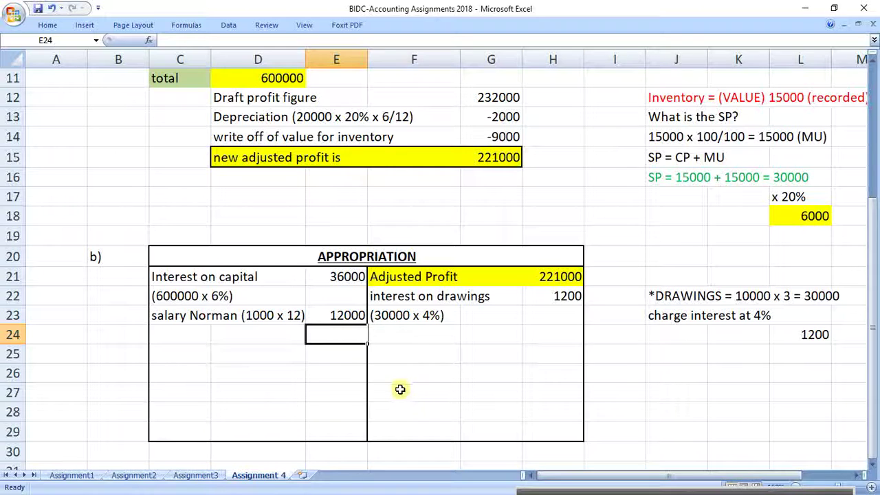
# Apply a box border to the total cells E27 and H27 of the appropriation account
pyautogui.click(339, 393)
pyautogui.click(47, 24)
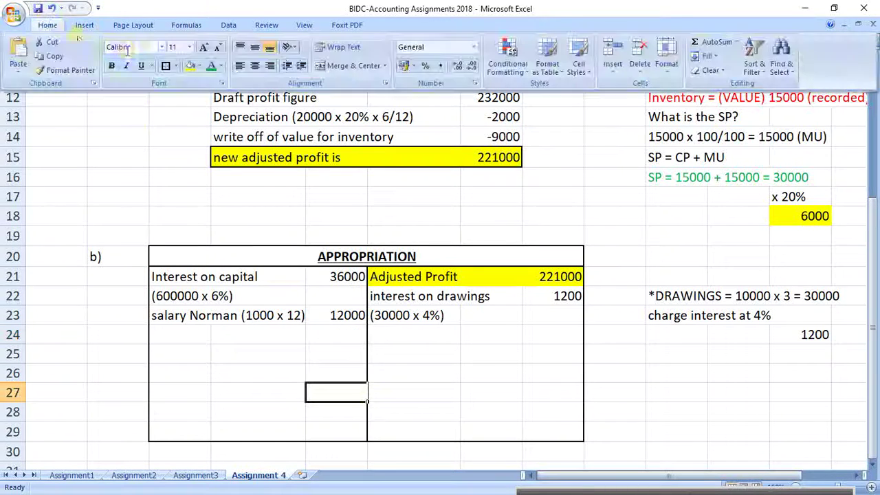
pyautogui.click(166, 66)
pyautogui.click(553, 394)
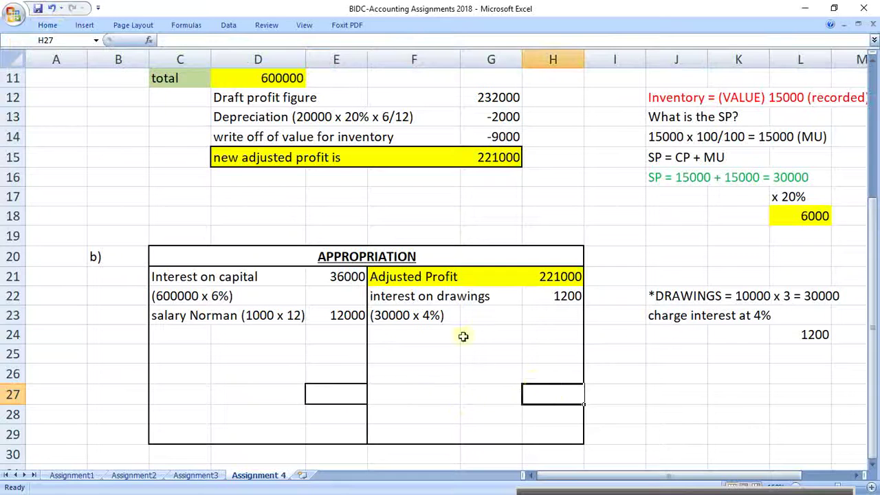
pyautogui.click(47, 25)
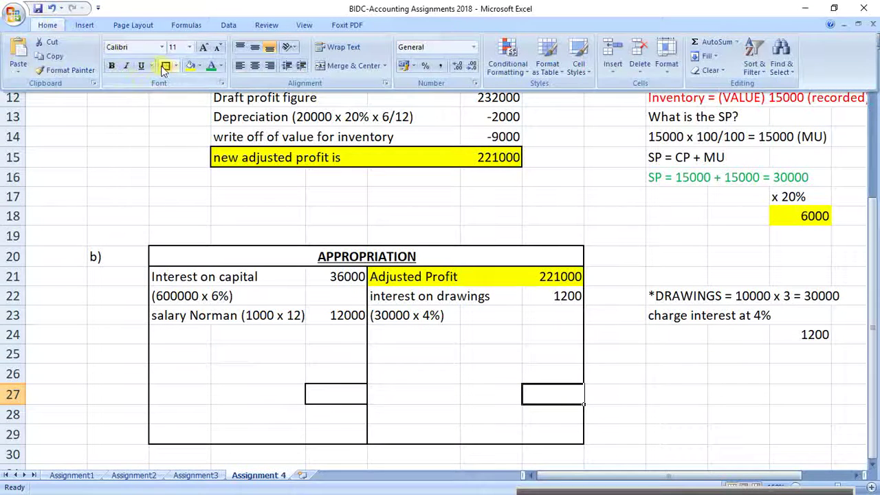
pyautogui.click(166, 66)
pyautogui.click(401, 337)
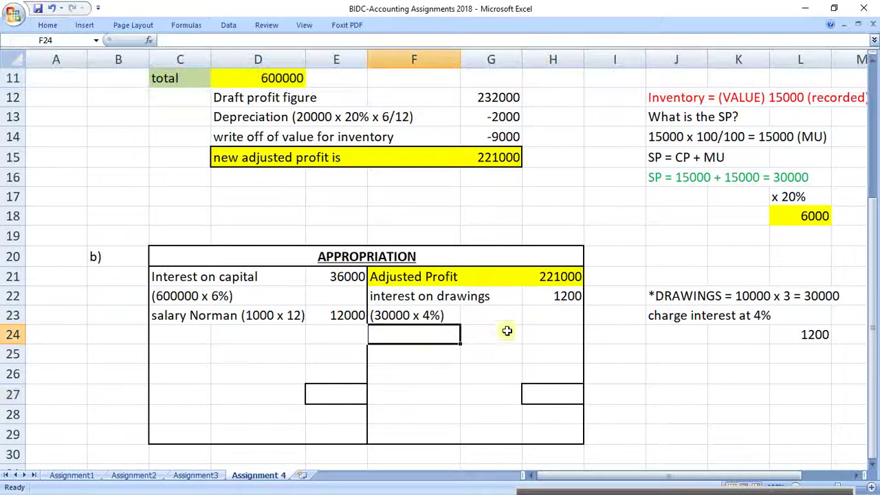
# Total the credit side in H27 with a SUM of H21 to H22
pyautogui.click(555, 389)
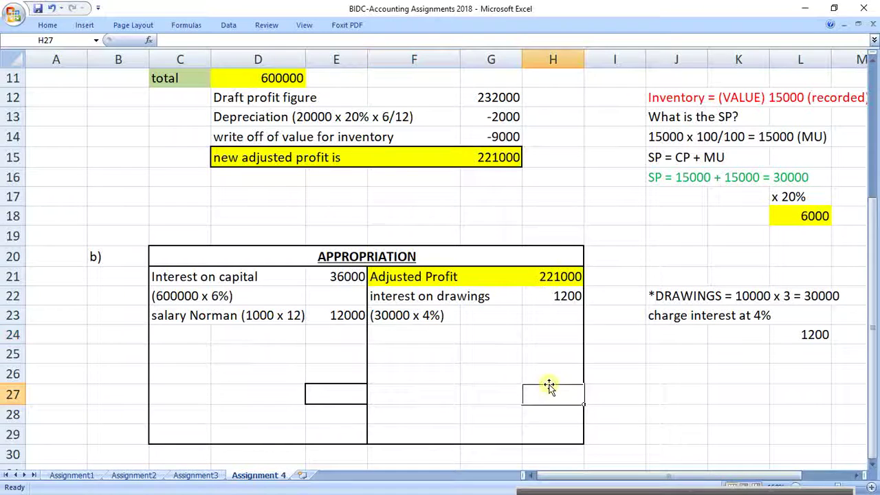
pyautogui.write('=sum(')
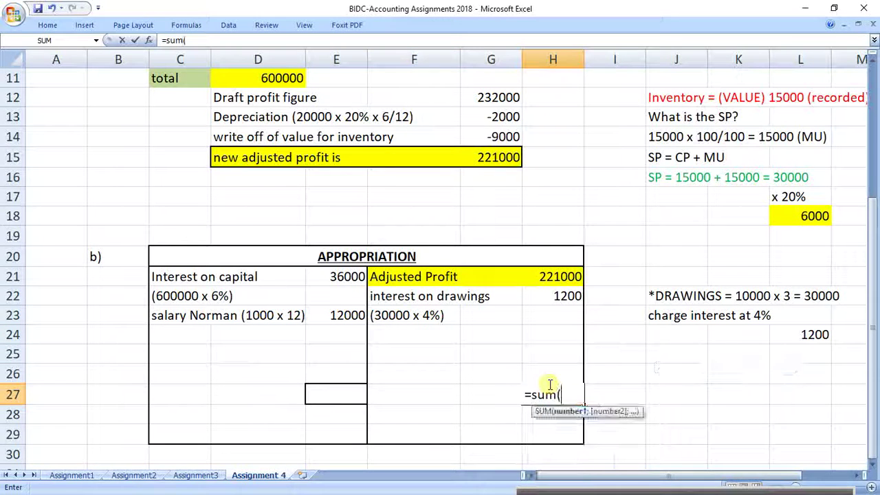
pyautogui.moveTo(568, 276); pyautogui.dragTo(566, 296)
pyautogui.press('Return')
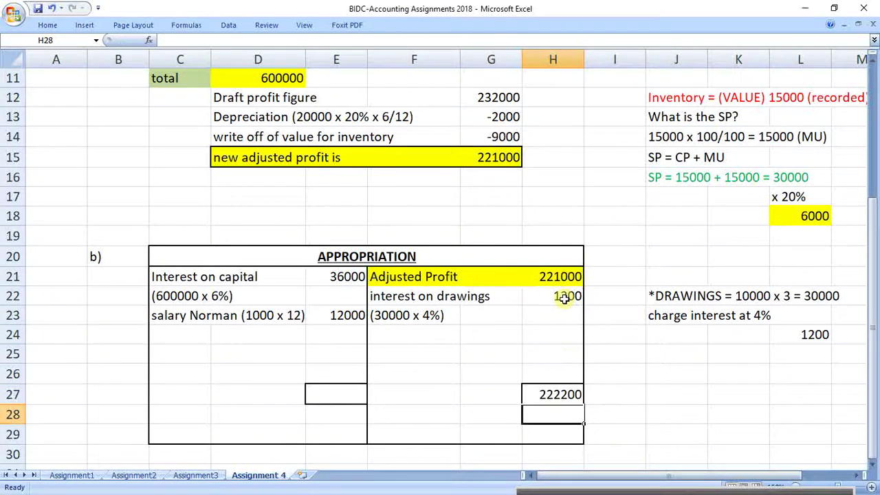
# Set the debit side total in E27 equal to H27
pyautogui.click(343, 392)
pyautogui.write('=')
pyautogui.click(555, 394)
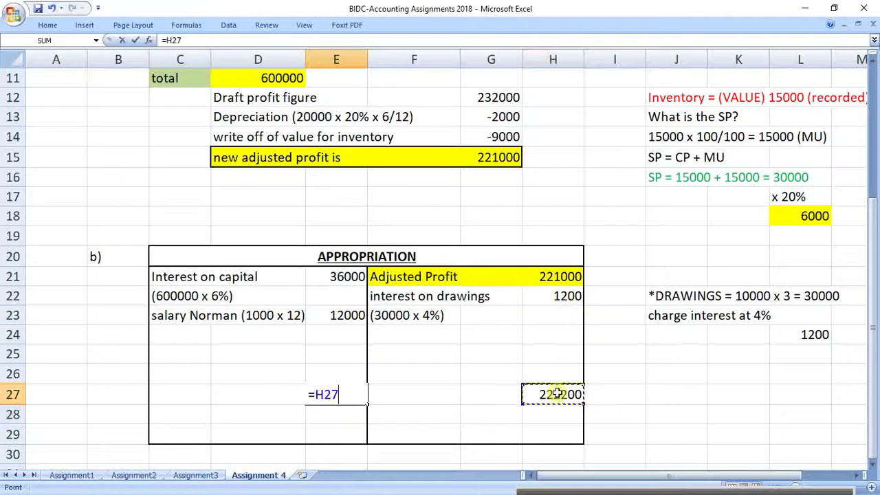
pyautogui.press('Return')
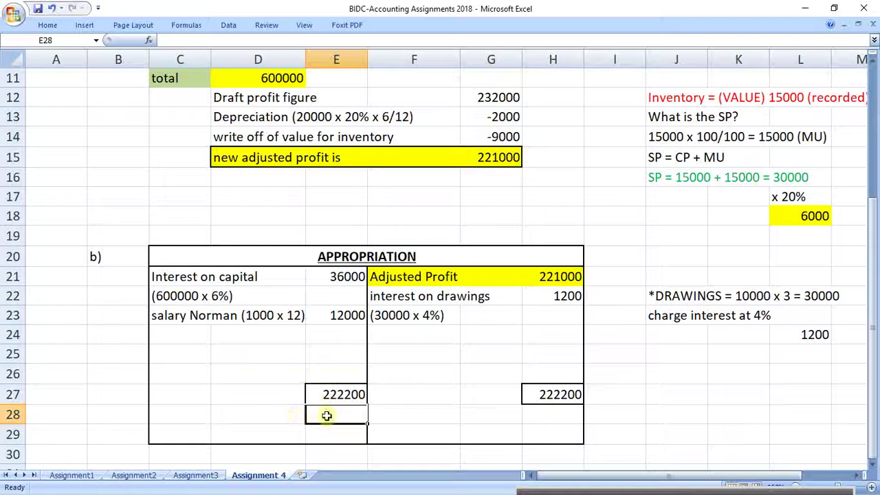
# Enter the label "to be shared" in E28 under the debit side total
pyautogui.write('to be ')
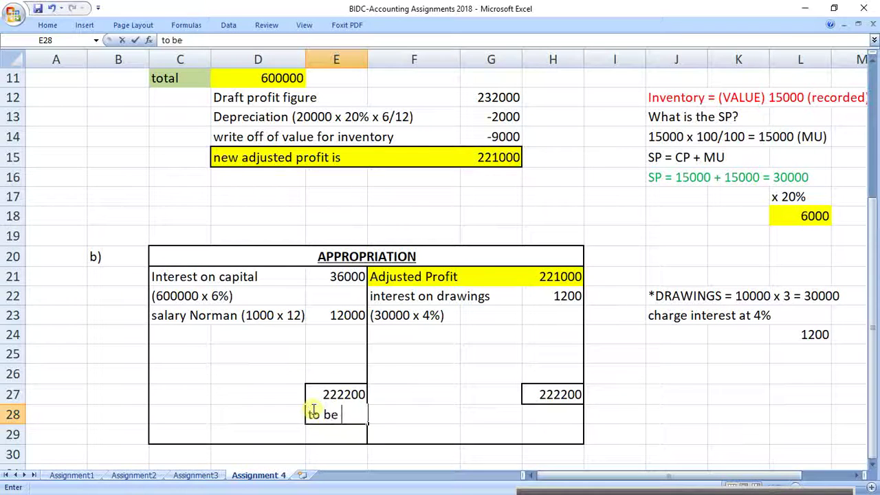
pyautogui.write('shared')
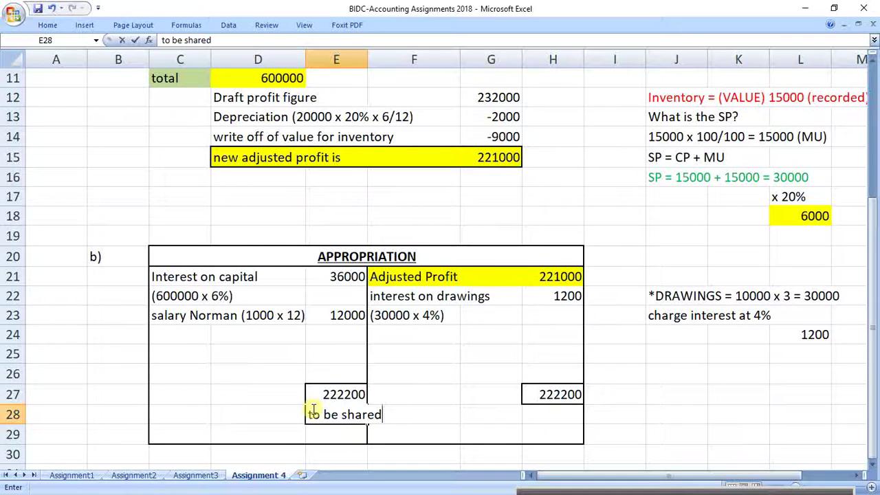
pyautogui.press('Return')
# Calculate the profit to be shared in E29 with the formula =E27-E21-E23
pyautogui.write('=')
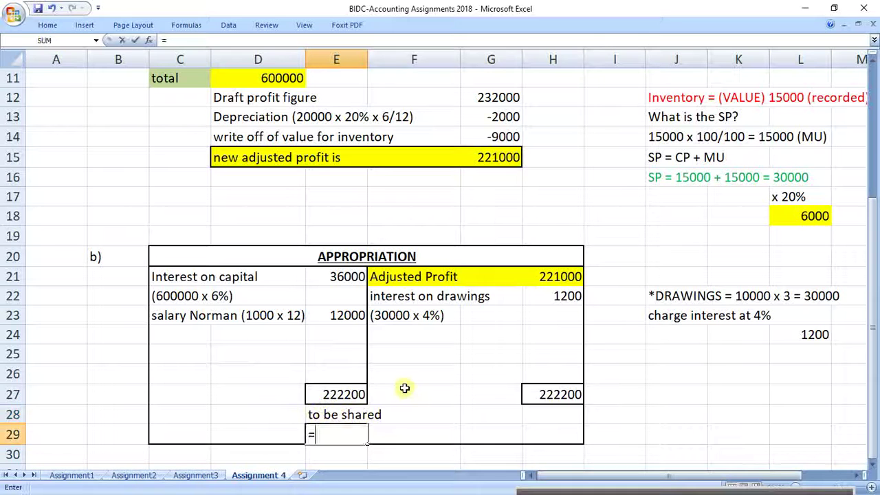
pyautogui.click(351, 394)
pyautogui.write('-')
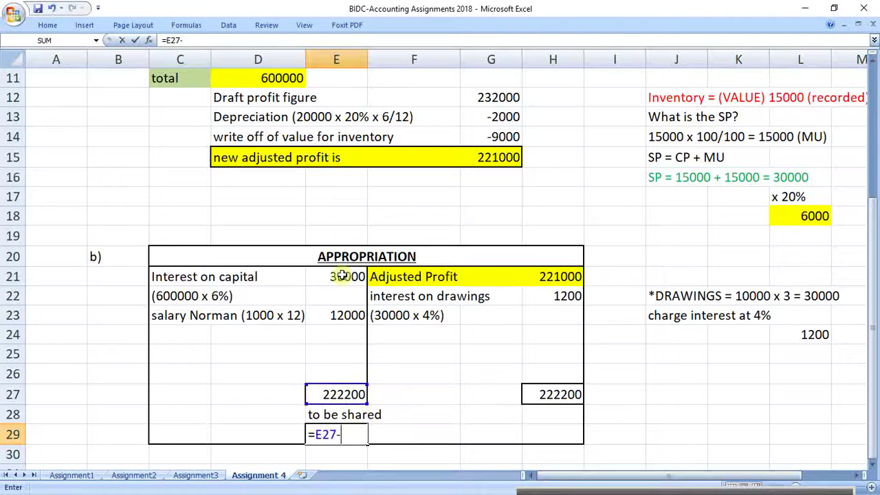
pyautogui.click(348, 277)
pyautogui.write('-')
pyautogui.click(351, 315)
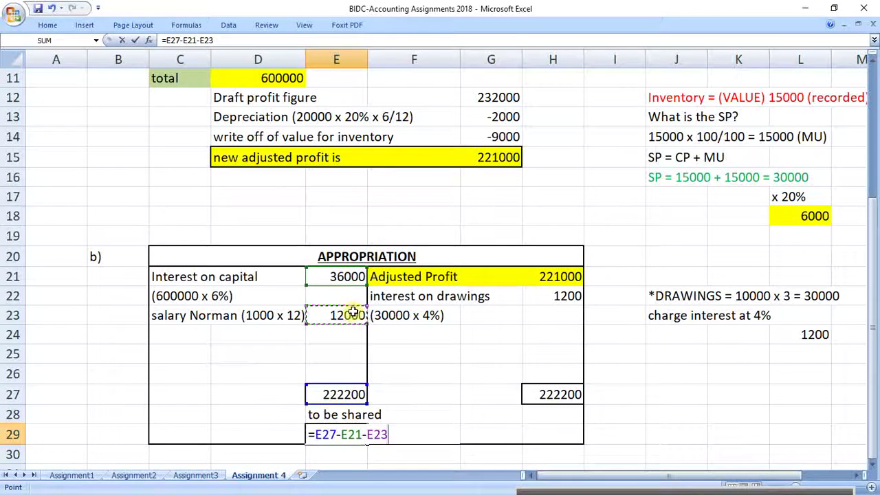
pyautogui.press('Return')
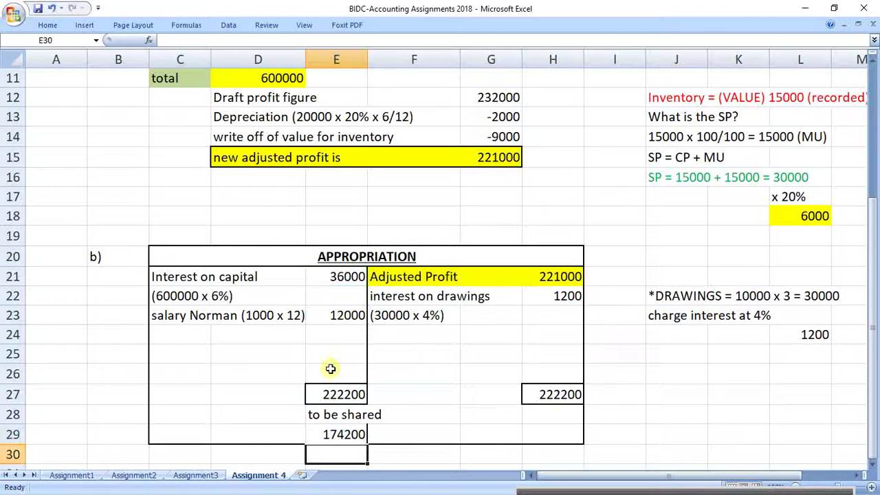
pyautogui.click(334, 432)
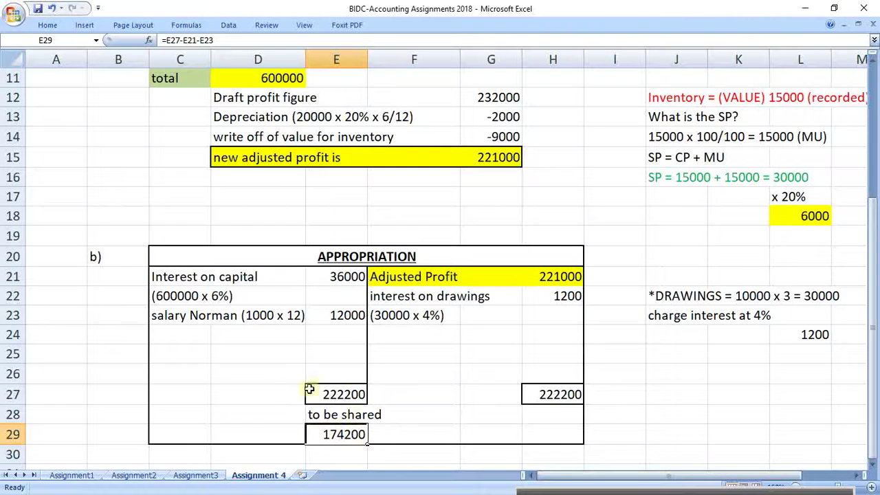
# Review the profit to be shared in E28:E29 and the sharing ratios of R, T and N in C8:E10
pyautogui.scroll(1, 359, 291)
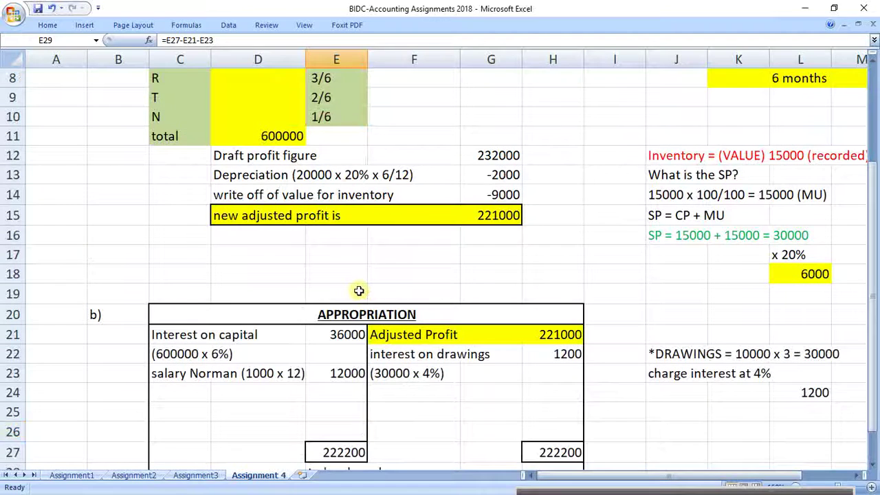
pyautogui.scroll(-1, 359, 291)
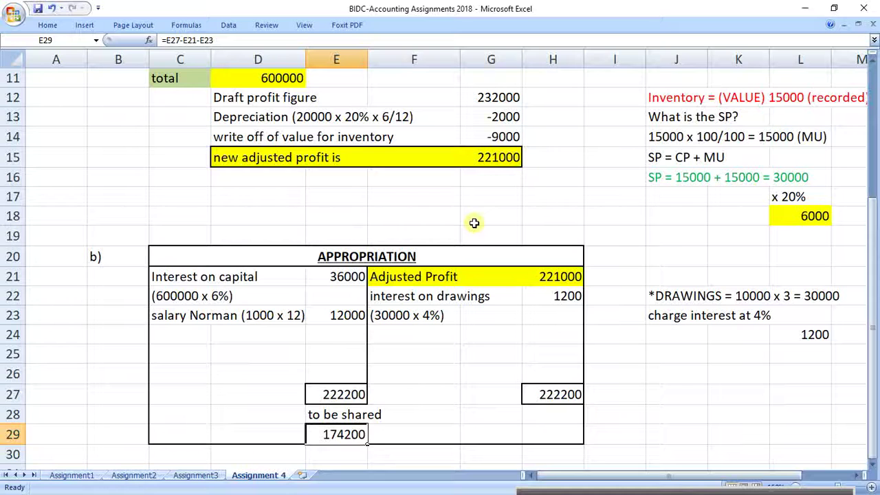
pyautogui.moveTo(345, 415); pyautogui.dragTo(350, 434)
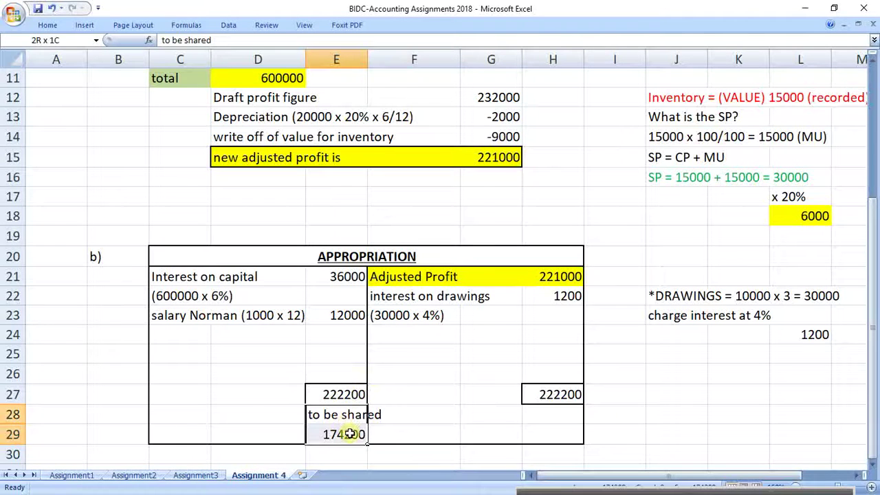
pyautogui.scroll(1, 303, 355)
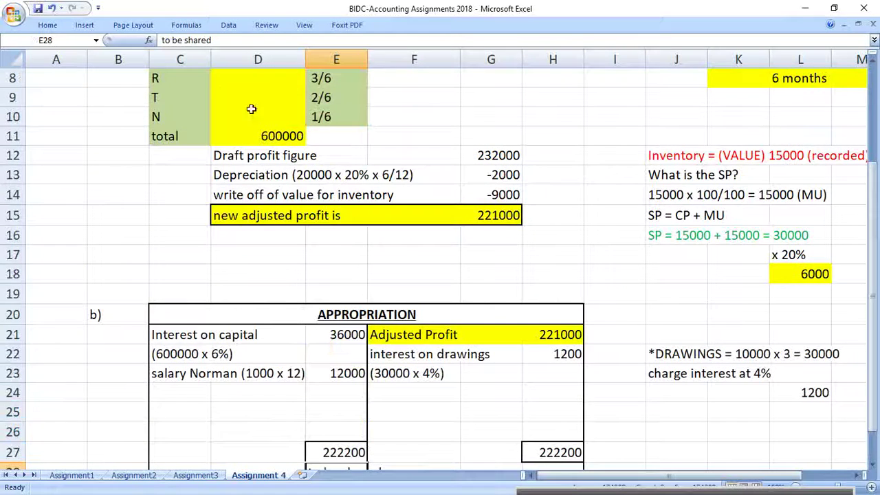
pyautogui.moveTo(183, 80); pyautogui.dragTo(327, 81)
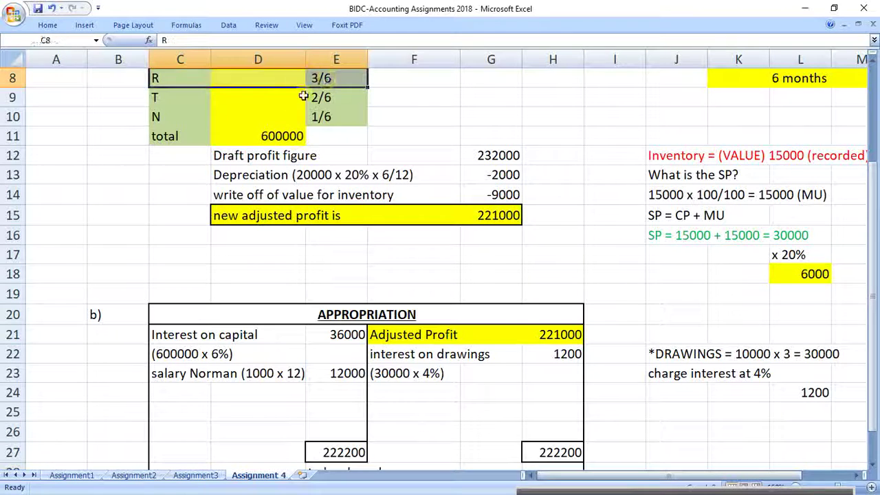
pyautogui.moveTo(196, 97); pyautogui.dragTo(314, 96)
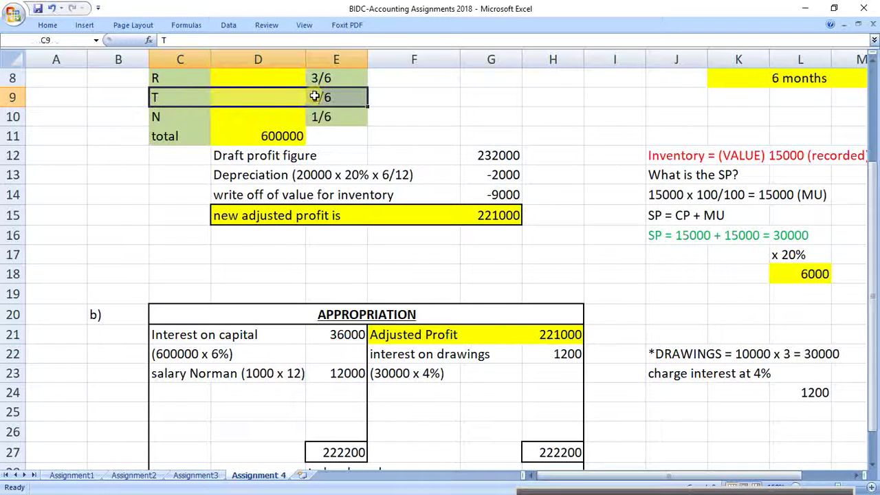
pyautogui.moveTo(189, 116); pyautogui.dragTo(319, 118)
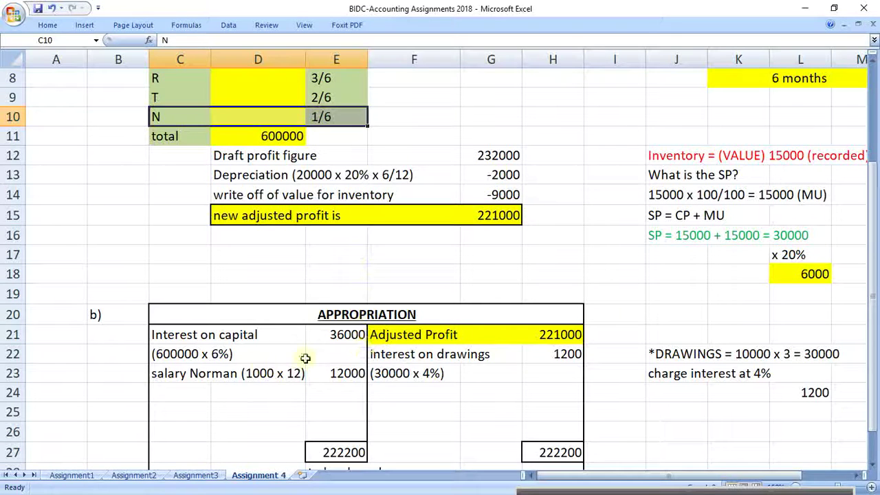
# Enter the labels "Capital R", "Capital T" and "Capital N" in C24 to C26 on the debit side
pyautogui.click(187, 395)
pyautogui.write('Capi')
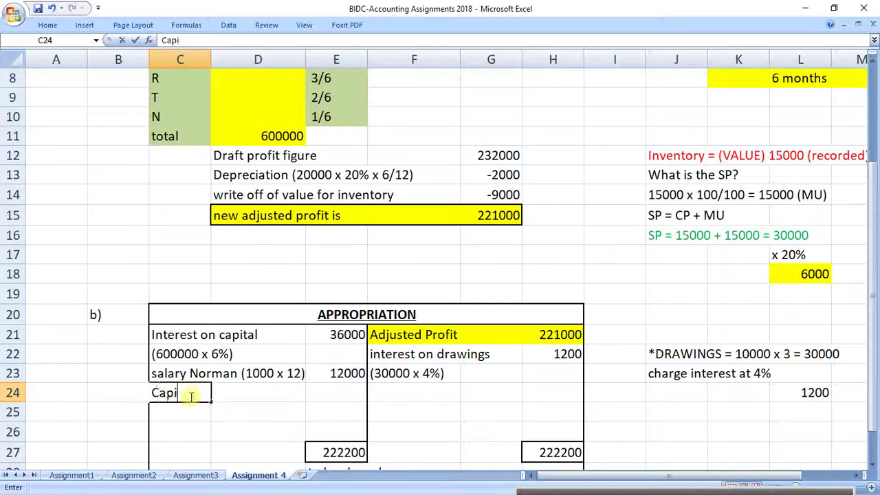
pyautogui.write('tal R')
pyautogui.press('Return')
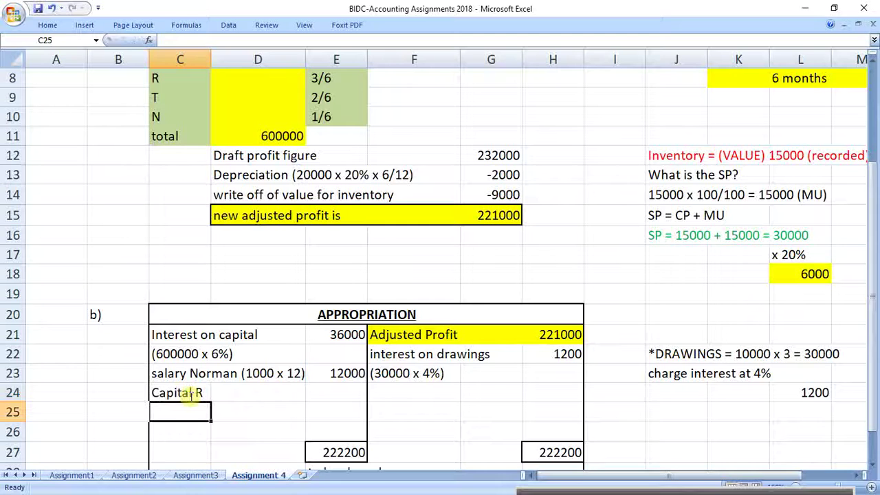
pyautogui.write('Capital ')
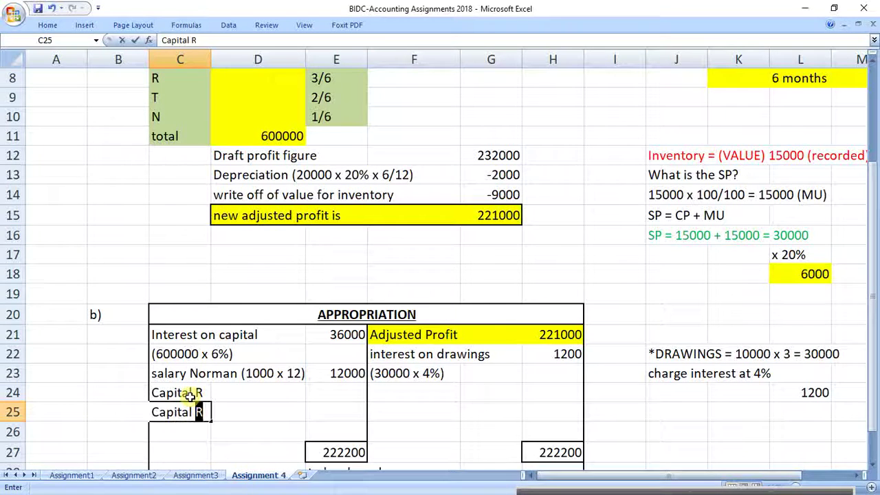
pyautogui.write('T')
pyautogui.press('Return')
pyautogui.write('Capit')
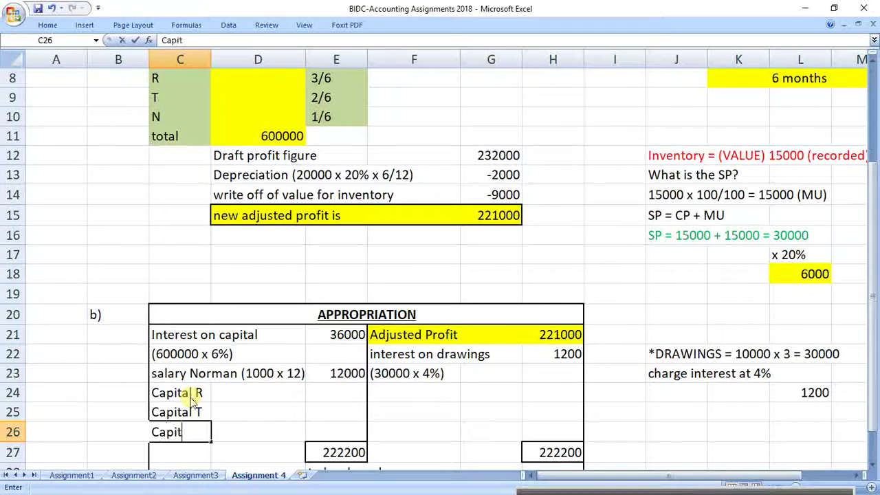
pyautogui.write('al N')
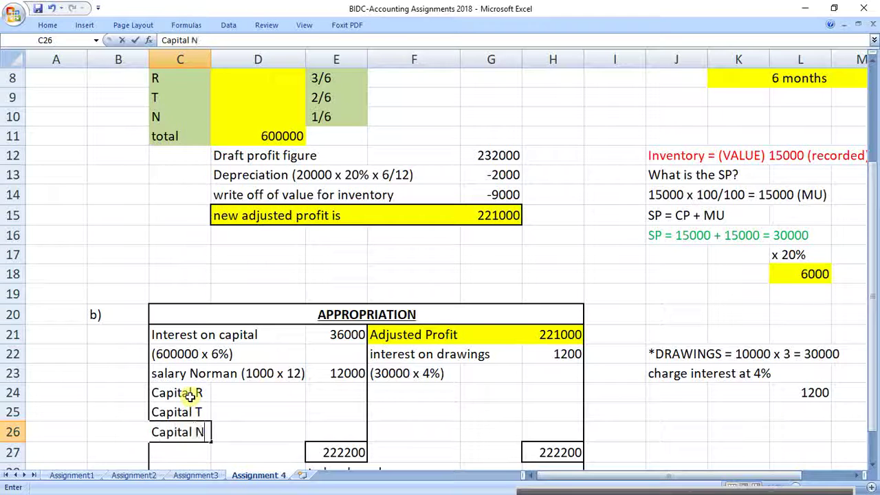
pyautogui.press('Return')
# Calculate R's share of the profit in E24 with the formula =$E$29*3/6
pyautogui.click(361, 395)
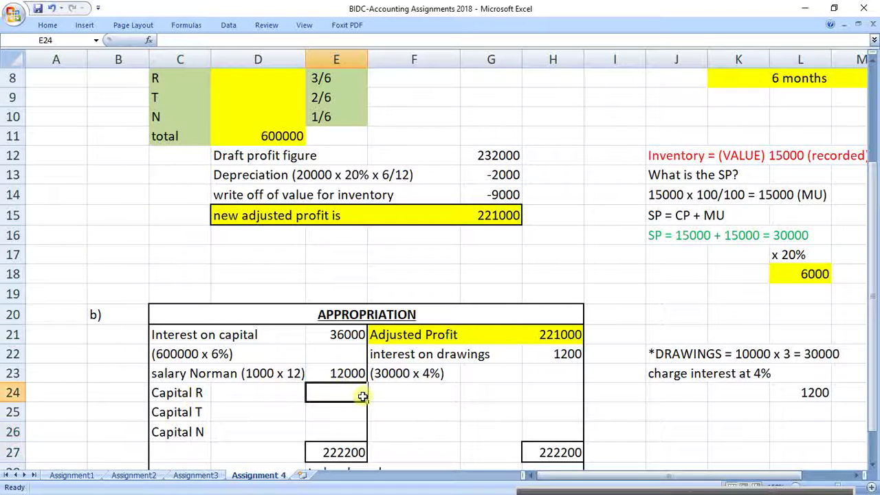
pyautogui.write('=')
pyautogui.scroll(-1, 335, 450)
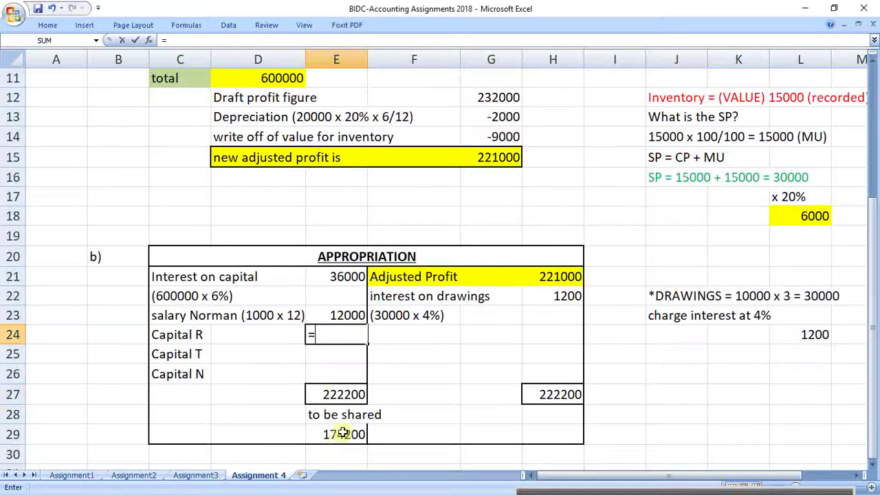
pyautogui.click(342, 433)
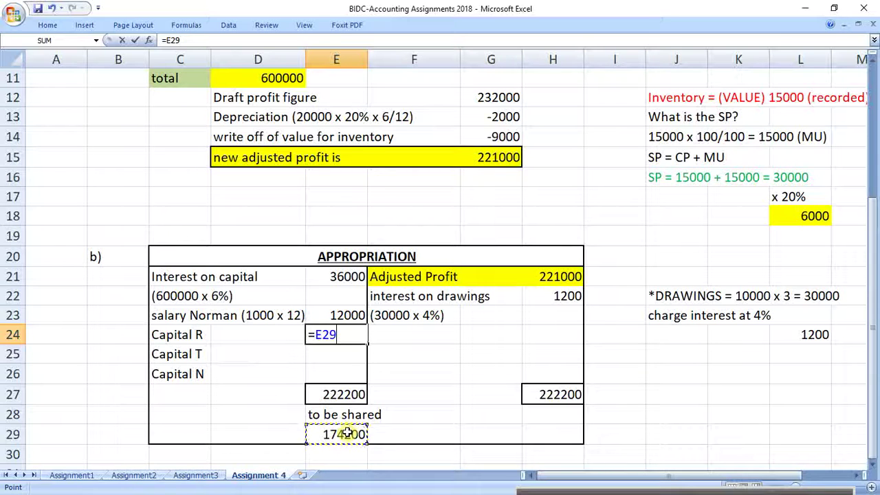
pyautogui.press('Right')
pyautogui.press('Left')
pyautogui.press('F4')
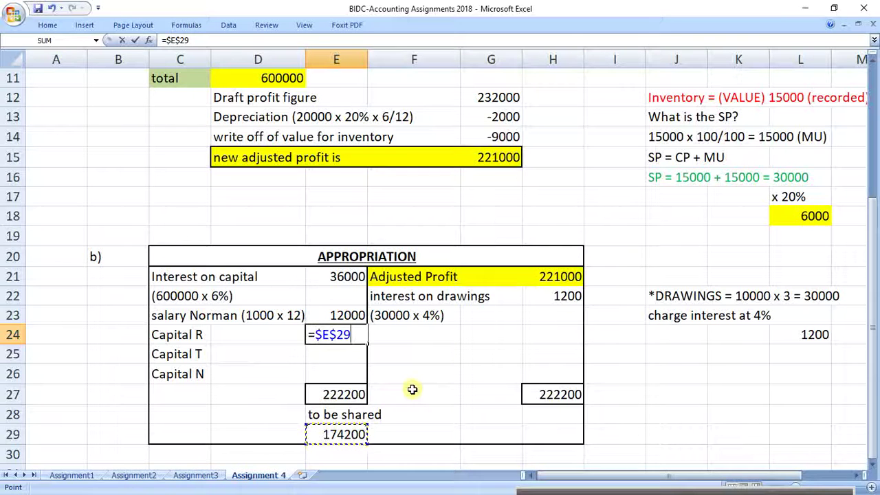
pyautogui.write('*3/')
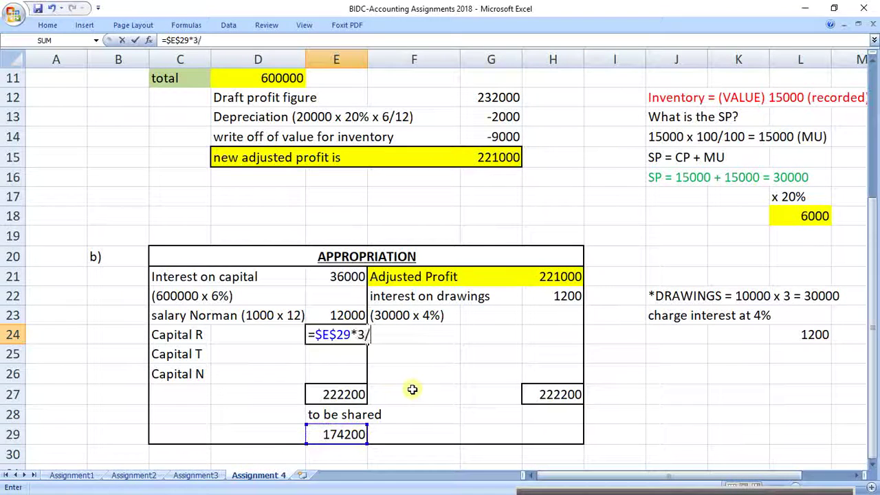
pyautogui.press('Return')
pyautogui.press('Return')
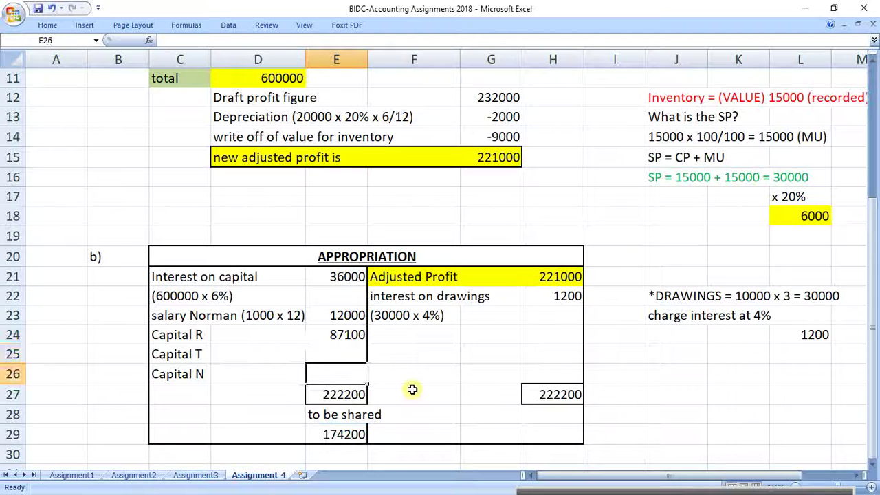
# Copy the share formula from E24 into E25 and E26 for Capital T and Capital N
pyautogui.press('Up')
pyautogui.press('Up')
pyautogui.hotkey('ctrl', 'c')
pyautogui.press('Down')
pyautogui.hotkey('ctrl', 'v')
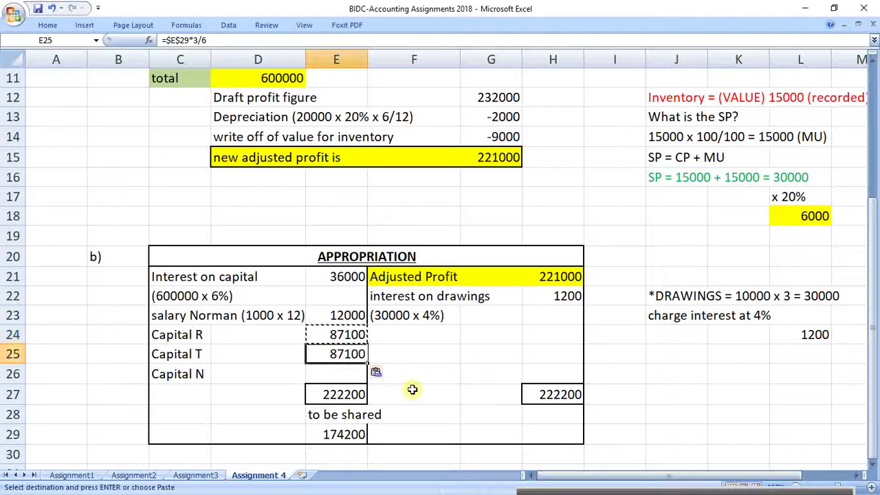
pyautogui.press('Down')
pyautogui.hotkey('ctrl', 'v')
# Change the share formulas to =$E$29*2/6 in E25 for T and =$E$29*1/6 in E26 for N
pyautogui.press('Up')
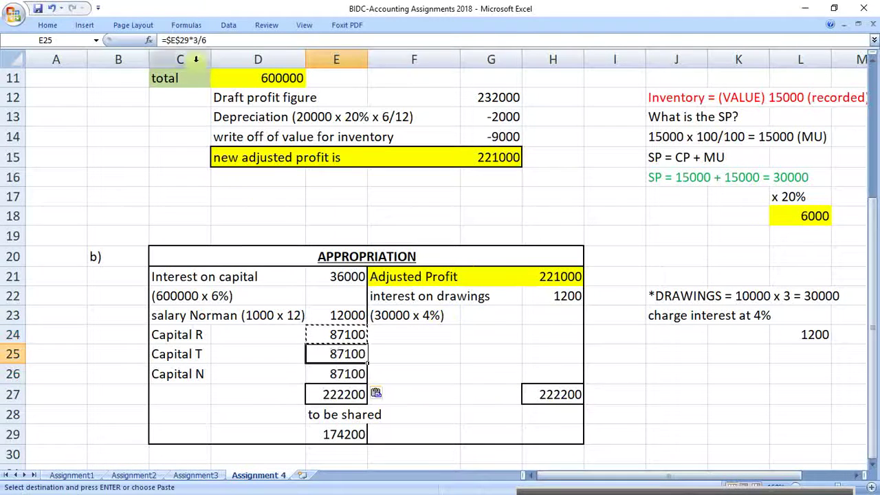
pyautogui.click(199, 39)
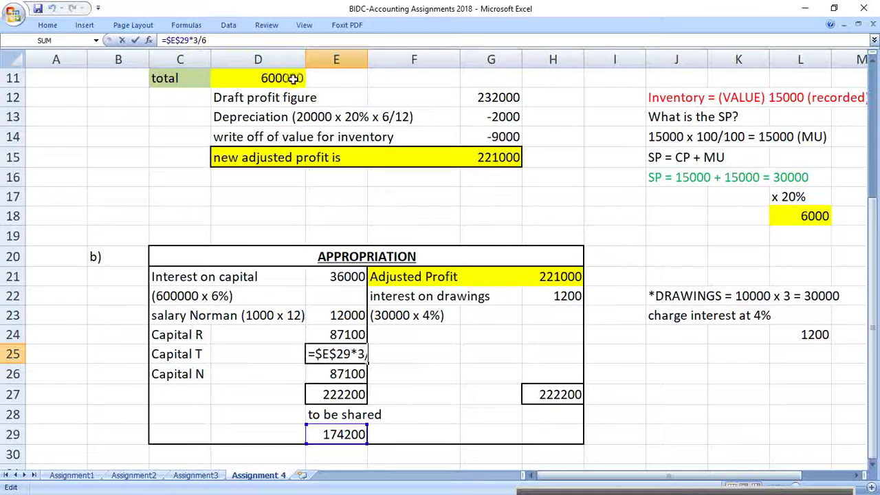
pyautogui.press('BackSpace')
pyautogui.write('2')
pyautogui.press('Return')
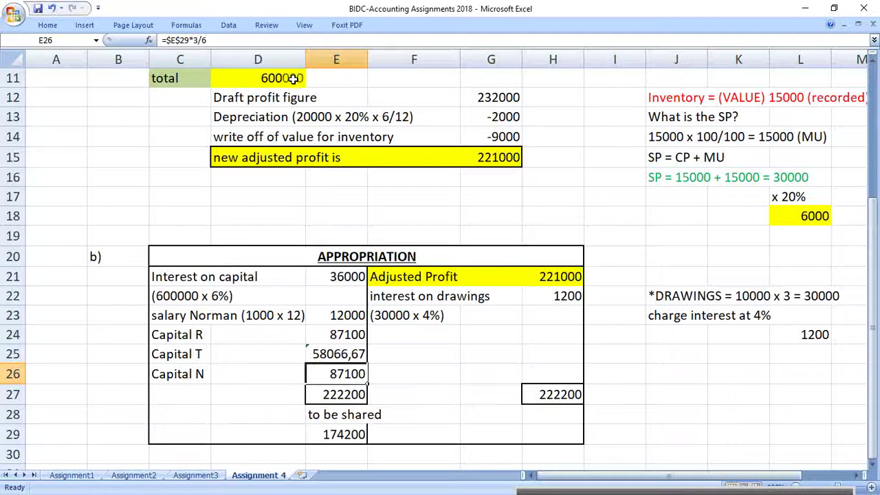
pyautogui.click(201, 39)
pyautogui.press('BackSpace')
pyautogui.write('1')
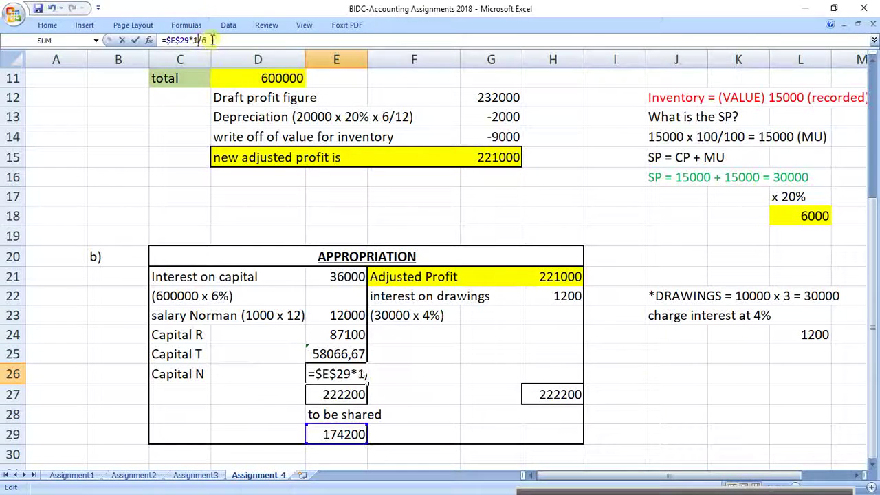
pyautogui.press('Return')
pyautogui.click(386, 370)
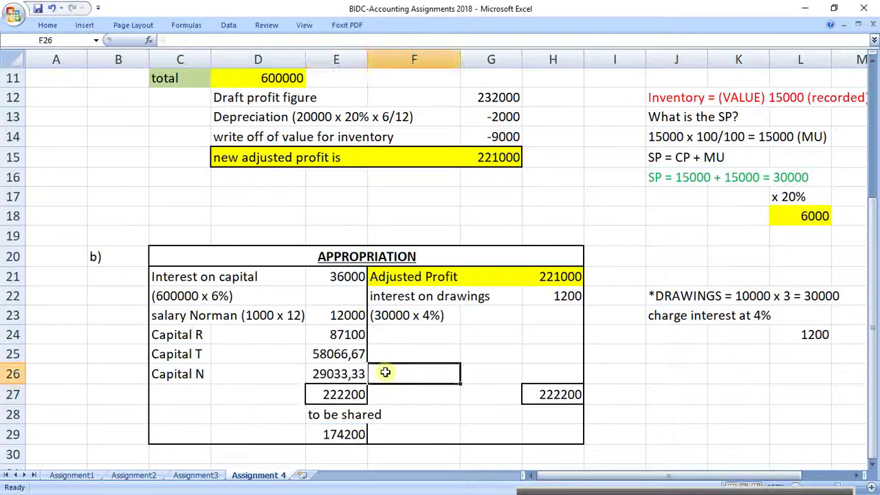
# Show the ribbon permanently and format the shares of T and N in E25:E26 without decimals
pyautogui.moveTo(353, 335); pyautogui.dragTo(354, 371)
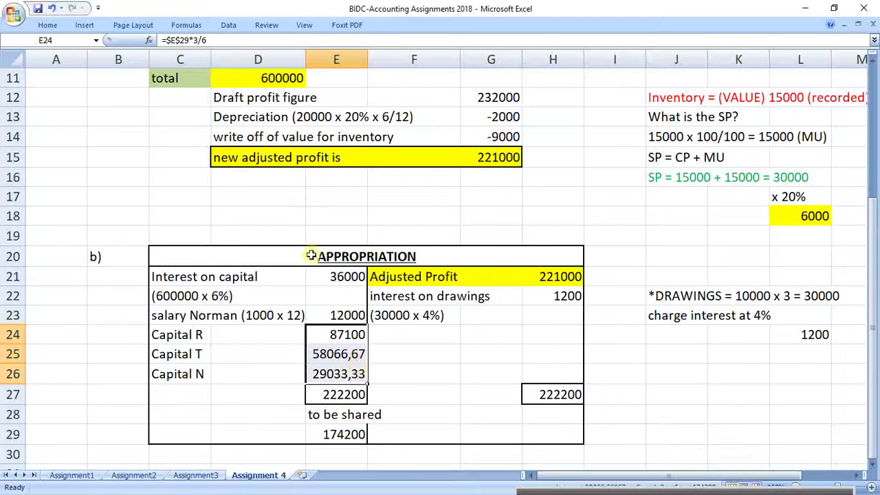
pyautogui.rightClick(416, 27)
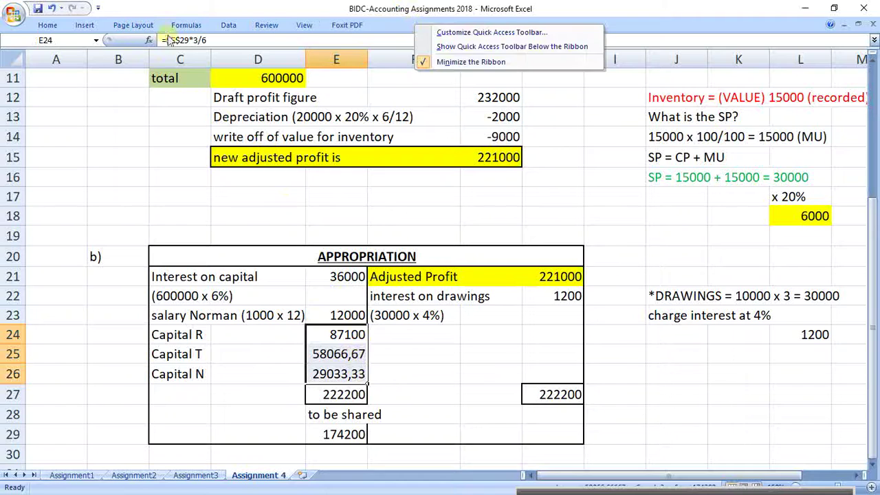
pyautogui.click(470, 61)
pyautogui.scroll(-1, 450, 141)
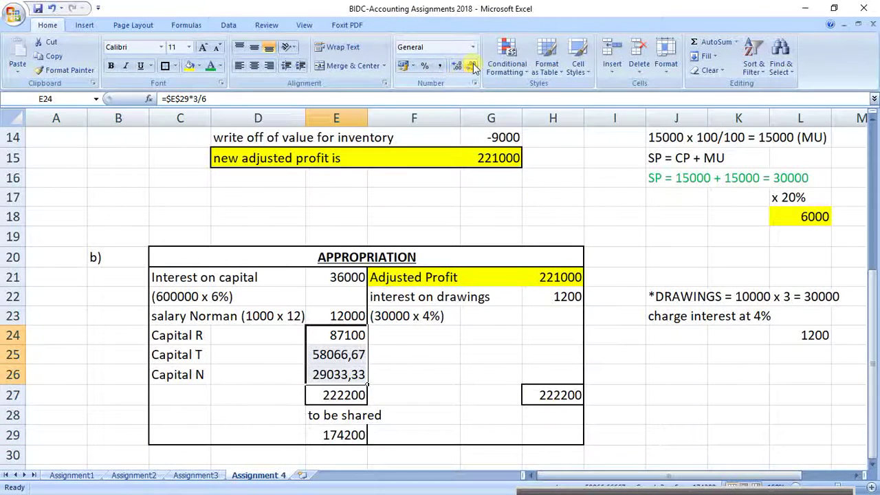
pyautogui.click(389, 354)
pyautogui.moveTo(344, 355); pyautogui.dragTo(353, 371)
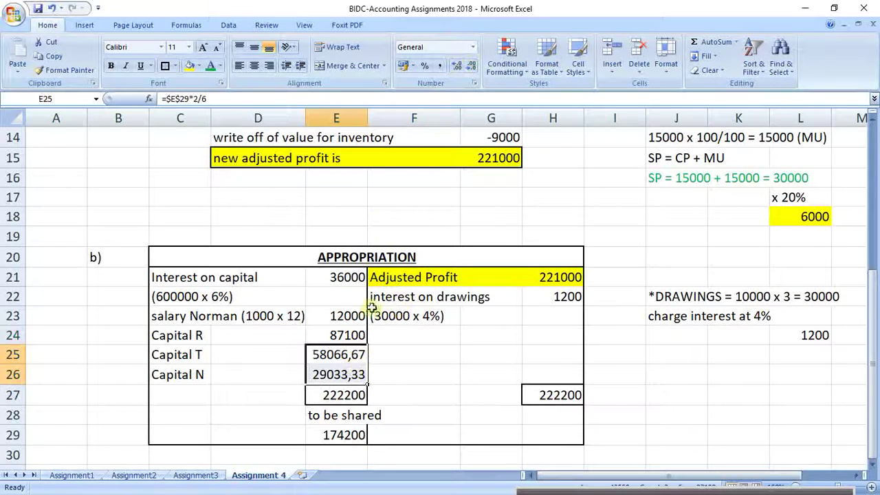
pyautogui.click(472, 65)
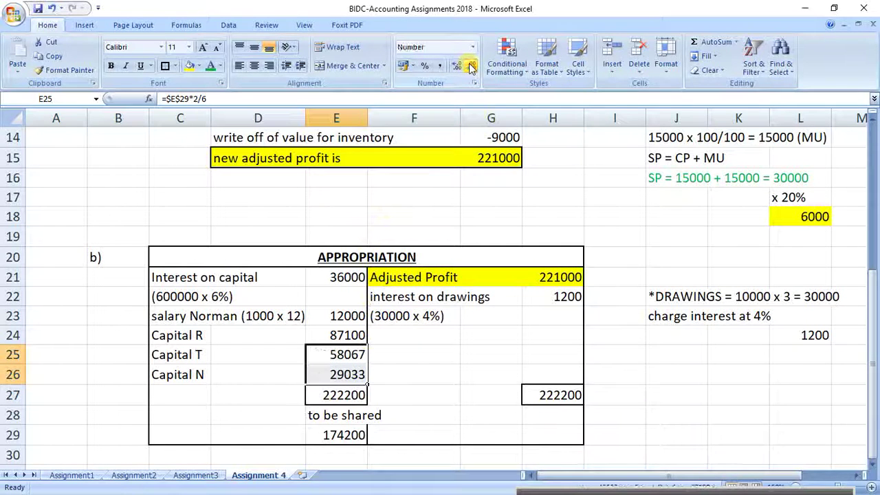
pyautogui.click(432, 333)
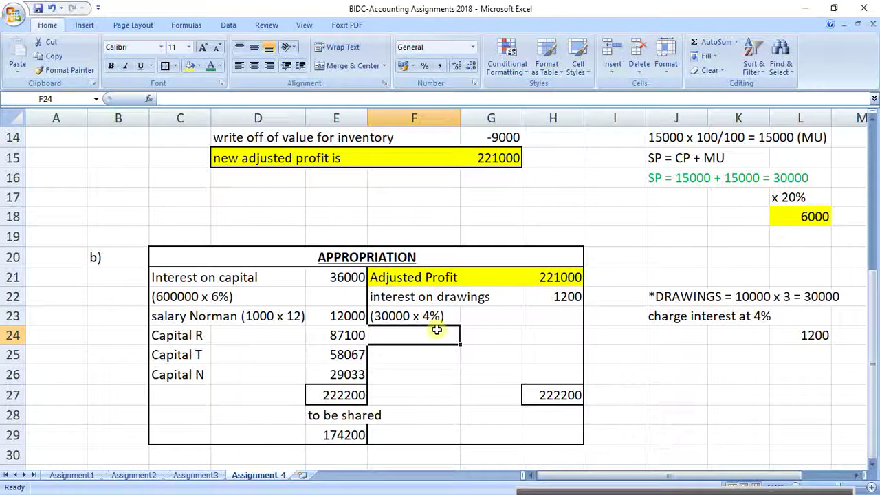
# Enter the reference note "pg 196 (CH23 format)....." in C31 below the appropriation table
pyautogui.scroll(-2, 436, 330)
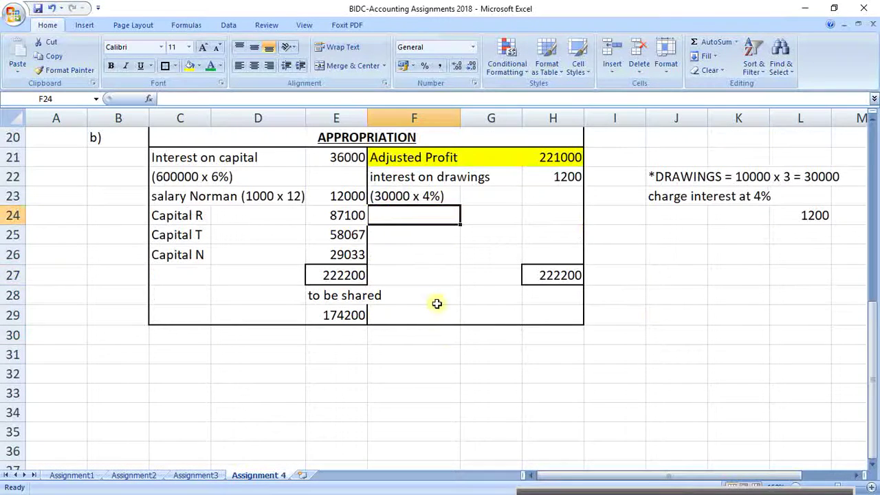
pyautogui.click(872, 114)
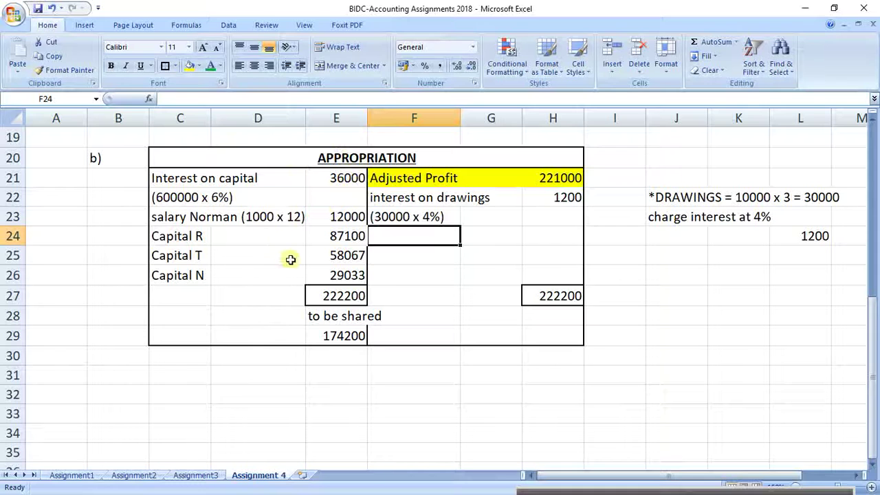
pyautogui.click(159, 375)
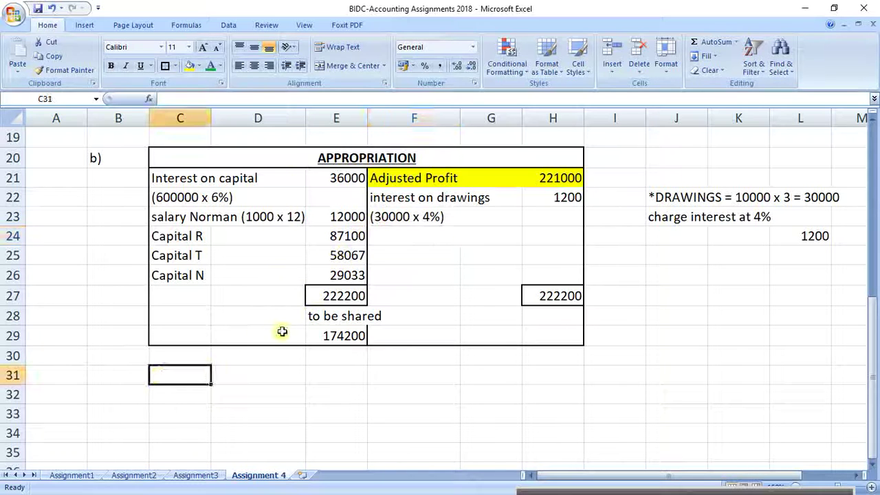
pyautogui.write('p')
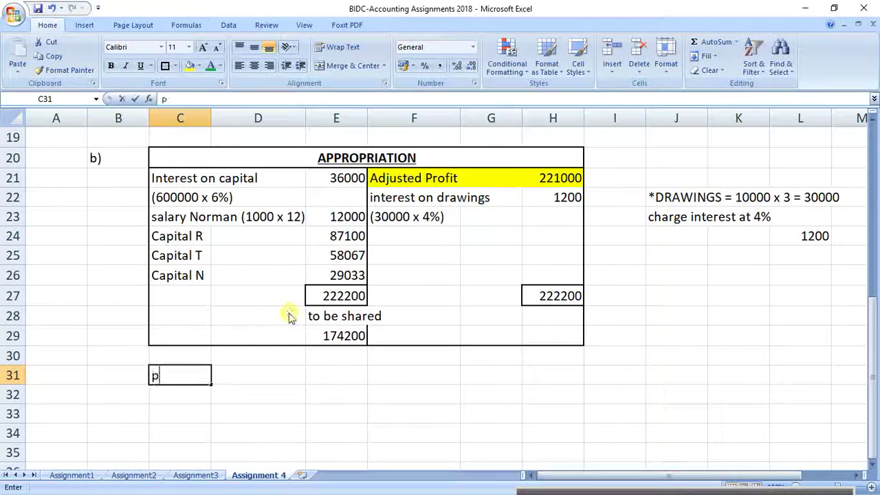
pyautogui.write('g 23')
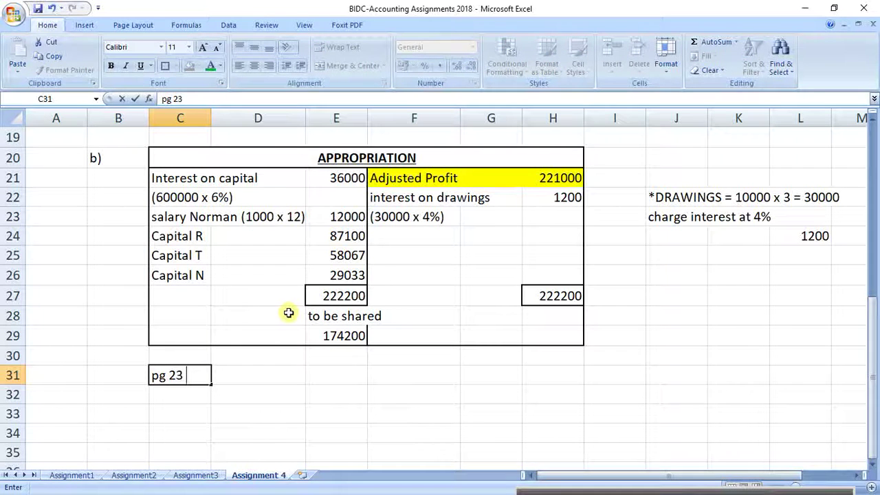
pyautogui.press('BackSpace')
pyautogui.press('BackSpace')
pyautogui.press('BackSpace')
pyautogui.write('196 (CH23')
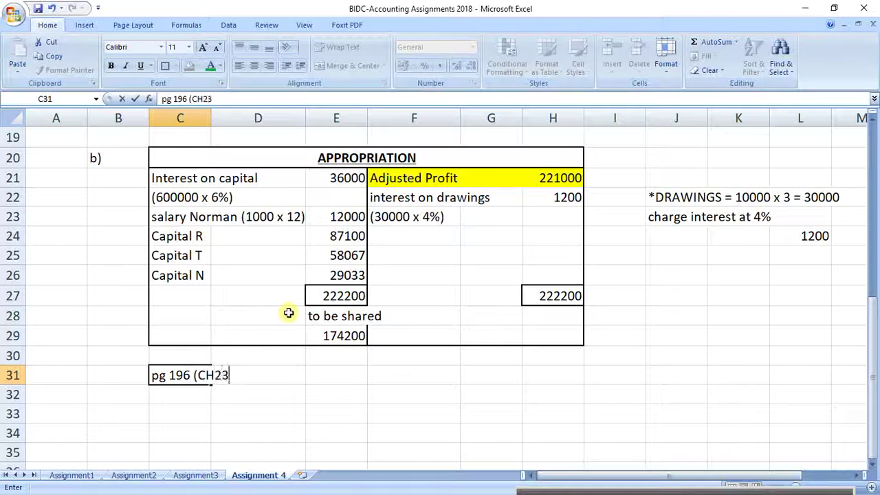
pyautogui.write(' format')
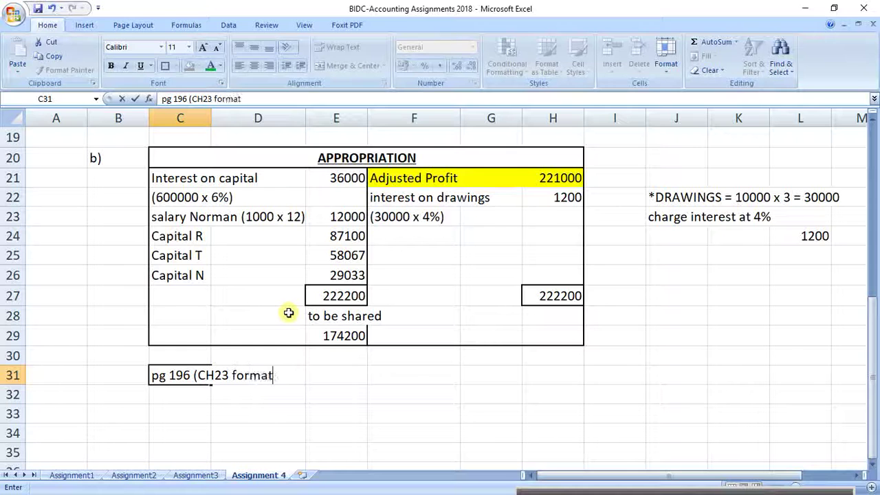
pyautogui.write(').....')
pyautogui.press('Return')
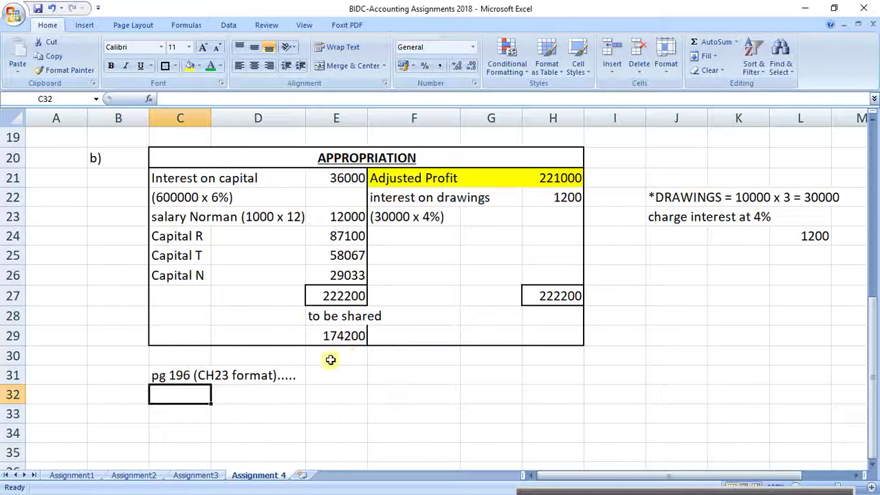
# Highlight the APPROPRIATION table C20:H29 and minimize the ribbon
pyautogui.click(244, 161)
pyautogui.moveTo(245, 161); pyautogui.dragTo(299, 334)
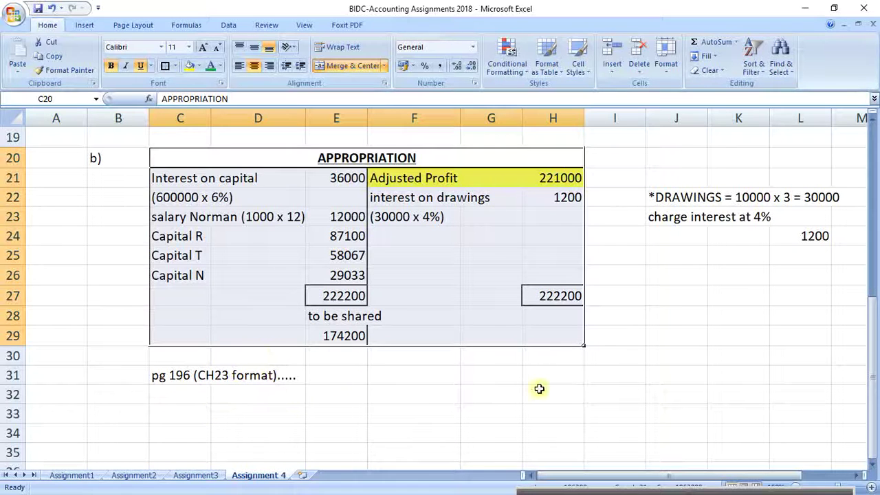
pyautogui.rightClick(578, 24)
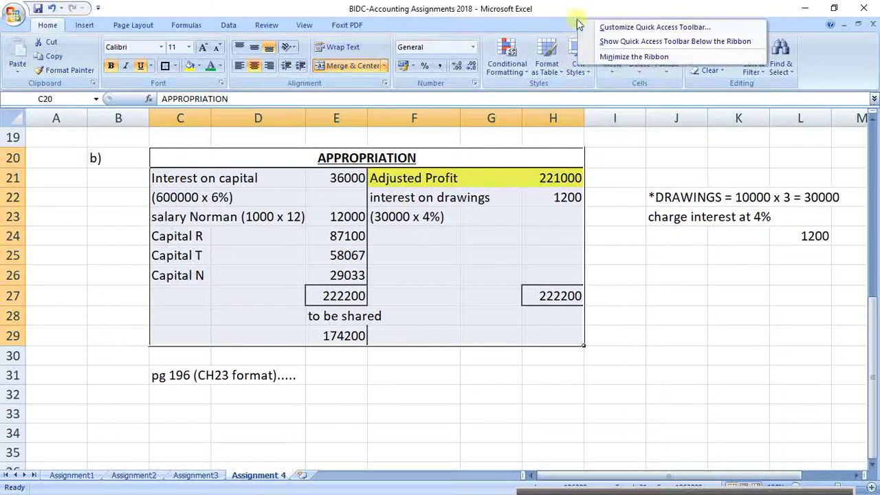
pyautogui.click(634, 56)
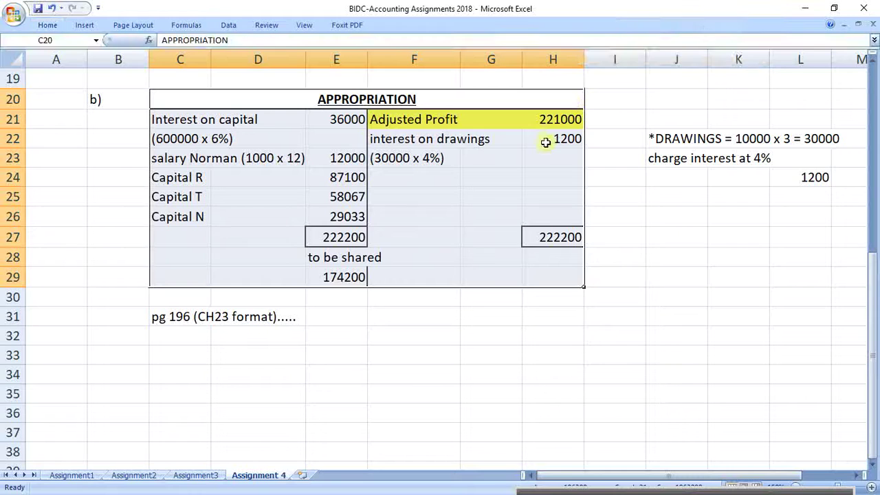
# Enter the heading "APPROPRIATION ACCOUNT" in C33 and make it bold and underlined
pyautogui.click(194, 339)
pyautogui.click(183, 349)
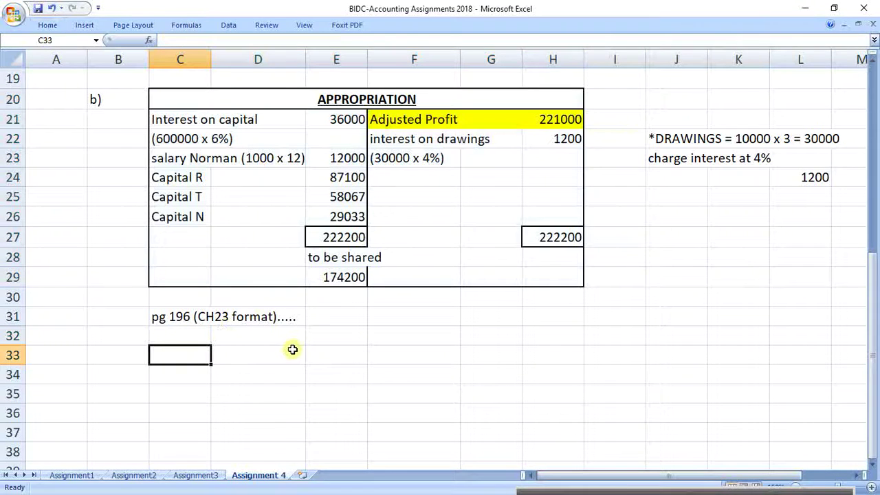
pyautogui.write('A')
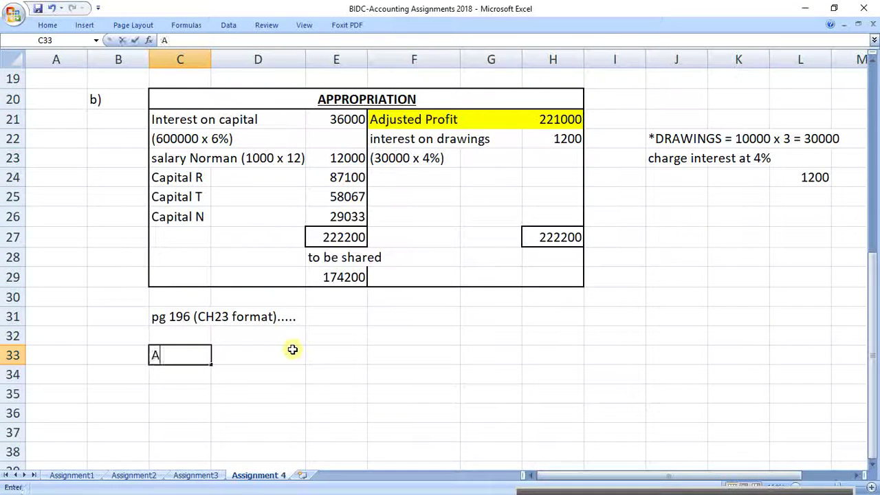
pyautogui.write('PPROPRIAT')
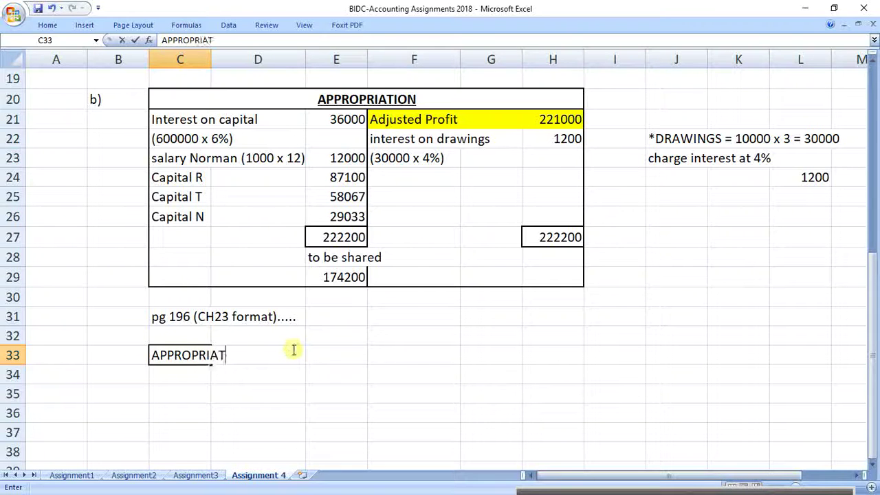
pyautogui.write('ION ACCOUNT')
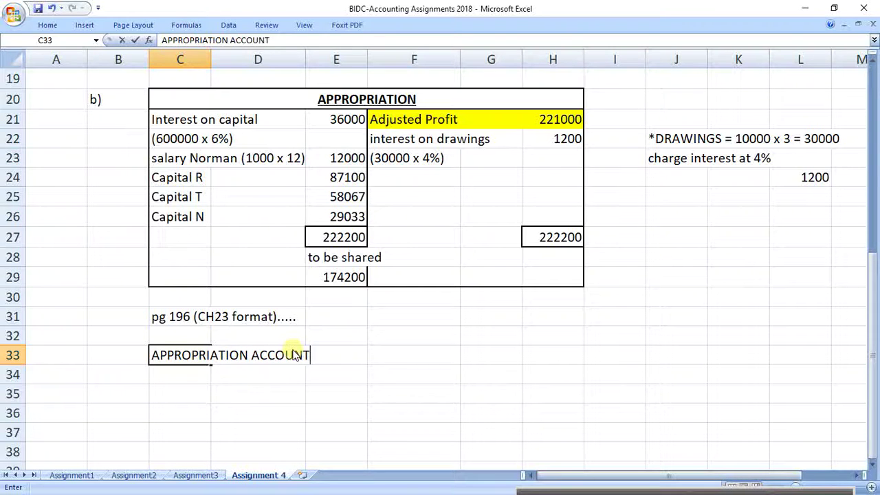
pyautogui.press('Return')
pyautogui.press('Up')
pyautogui.hotkey('ctrl', 'b')
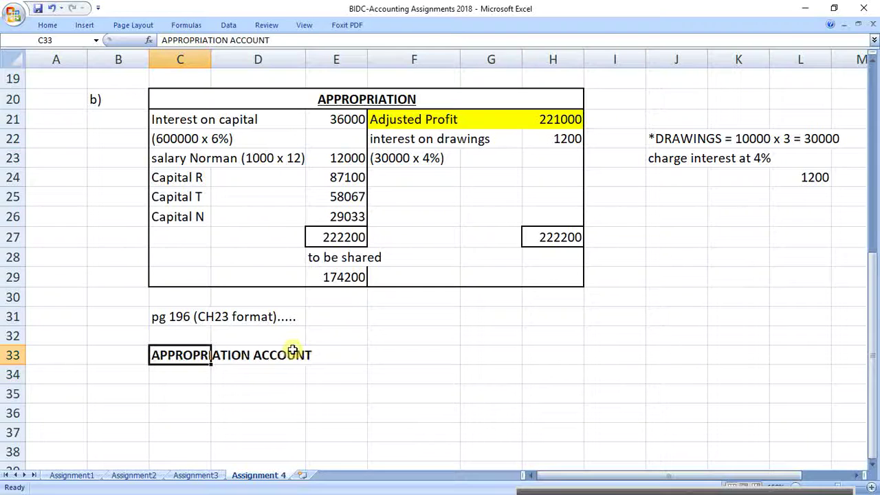
pyautogui.hotkey('ctrl', 'u')
# Enter the label "Profit for the year (adjusted from Q1a)" in C34 under the heading
pyautogui.press('Down')
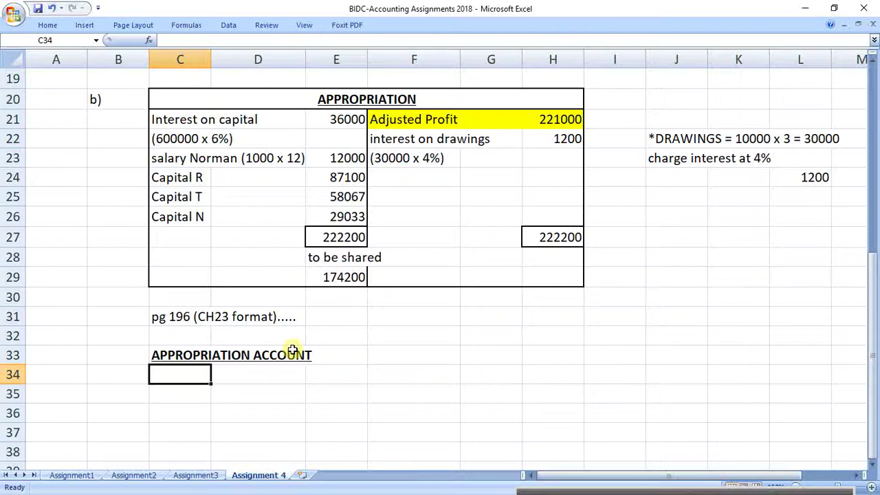
pyautogui.write('Profit ')
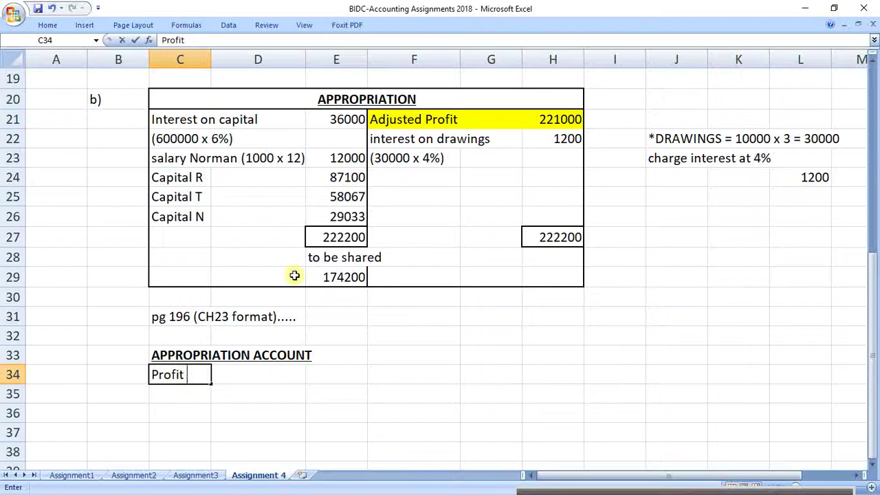
pyautogui.write('for the year')
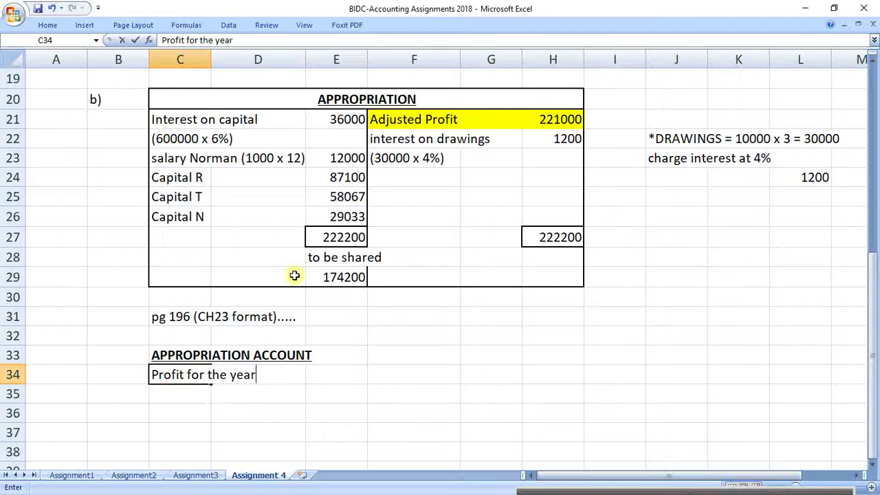
pyautogui.write(' (adjusted fro')
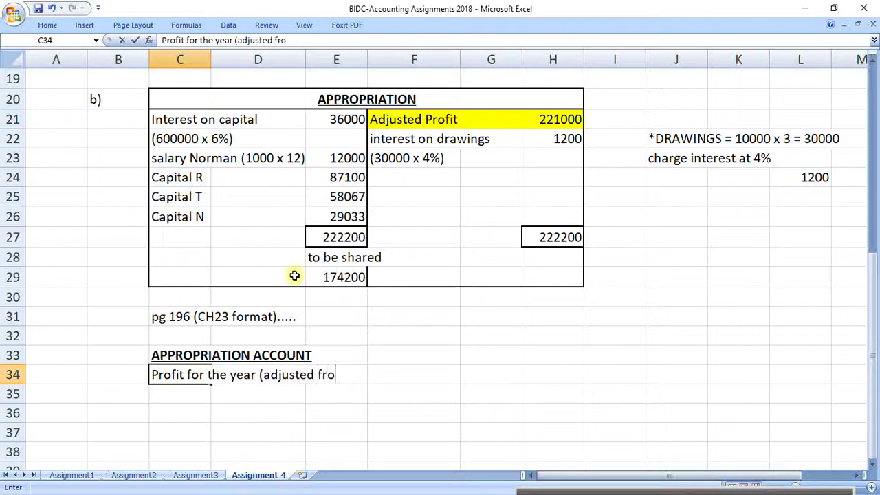
pyautogui.write('m Q1a)')
pyautogui.press('Return')
pyautogui.press('Up')
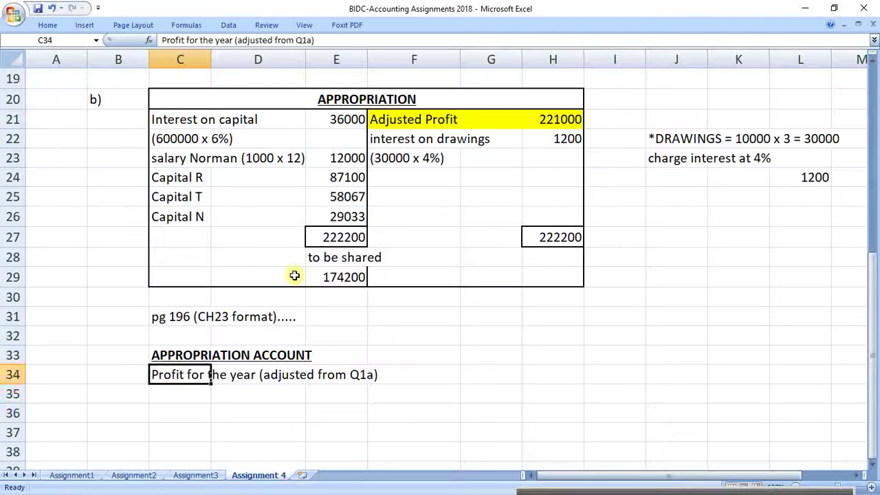
# Draw an outside border around the two amount columns G34:H42 of the new account
pyautogui.press('End')
pyautogui.press('Right')
pyautogui.press('Right')
pyautogui.press('Right')
pyautogui.press('Right')
pyautogui.press('Right')
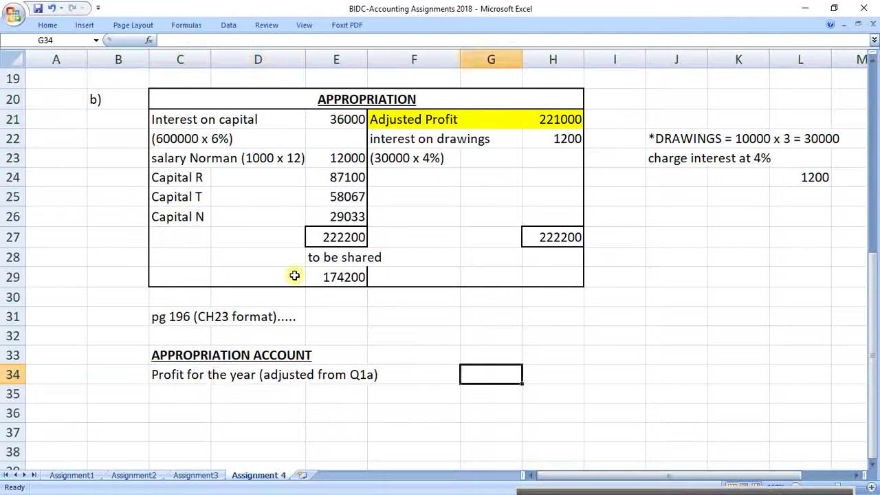
pyautogui.press('Left')
pyautogui.moveTo(481, 379); pyautogui.dragTo(543, 452)
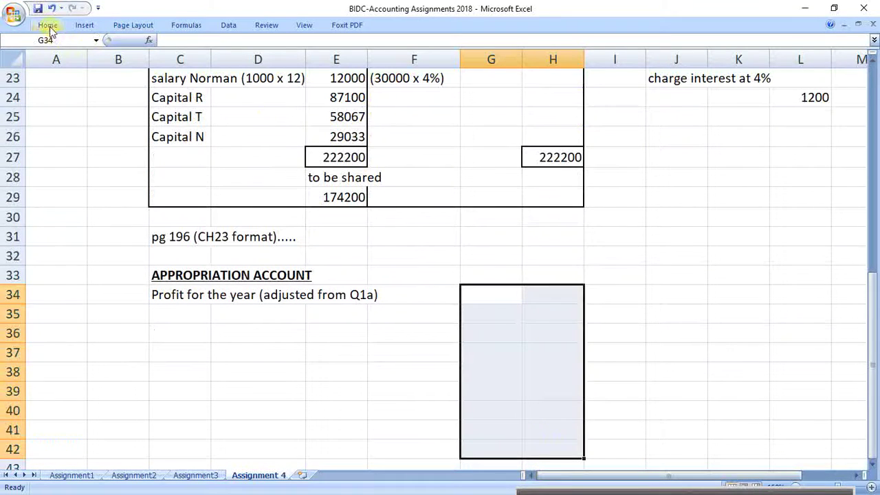
pyautogui.click(48, 26)
pyautogui.click(166, 66)
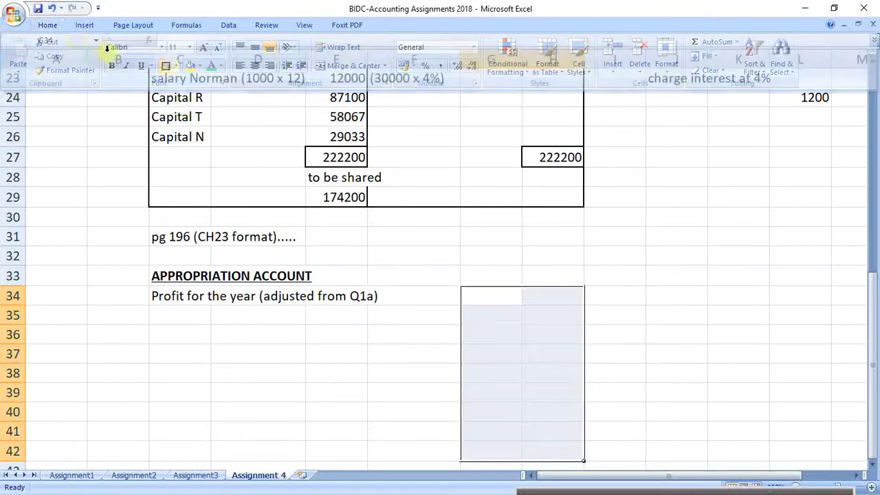
pyautogui.click(49, 28)
pyautogui.click(484, 337)
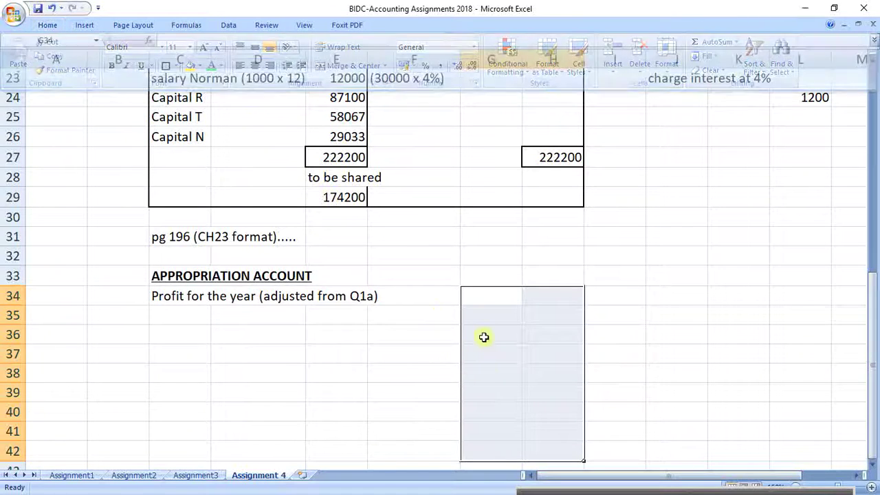
# Add an outside border around G34:G42 to separate the two amount columns
pyautogui.moveTo(496, 295); pyautogui.dragTo(497, 450)
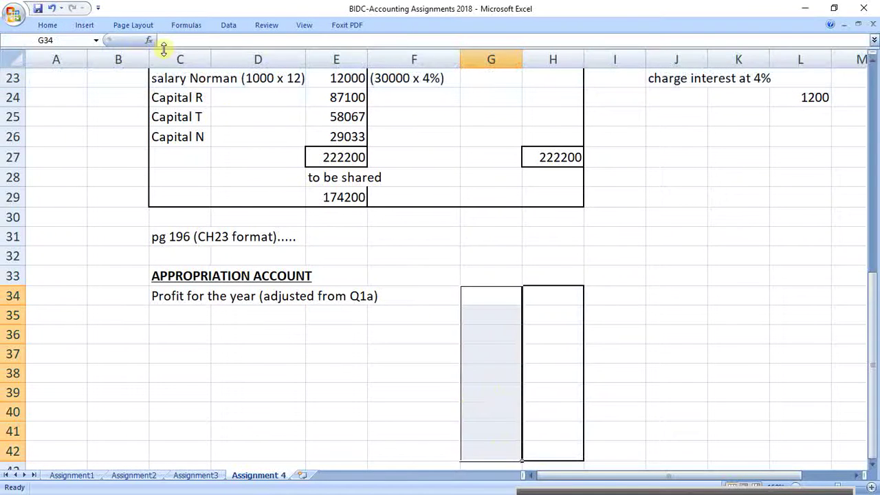
pyautogui.click(46, 28)
pyautogui.click(163, 64)
pyautogui.click(465, 324)
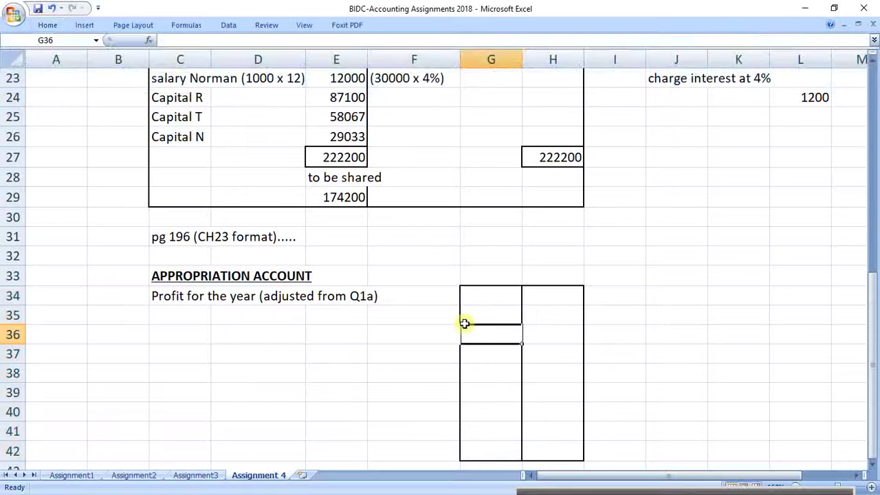
# Link H34 to the adjusted profit in H21 with the formula =H21
pyautogui.click(430, 301)
pyautogui.click(509, 301)
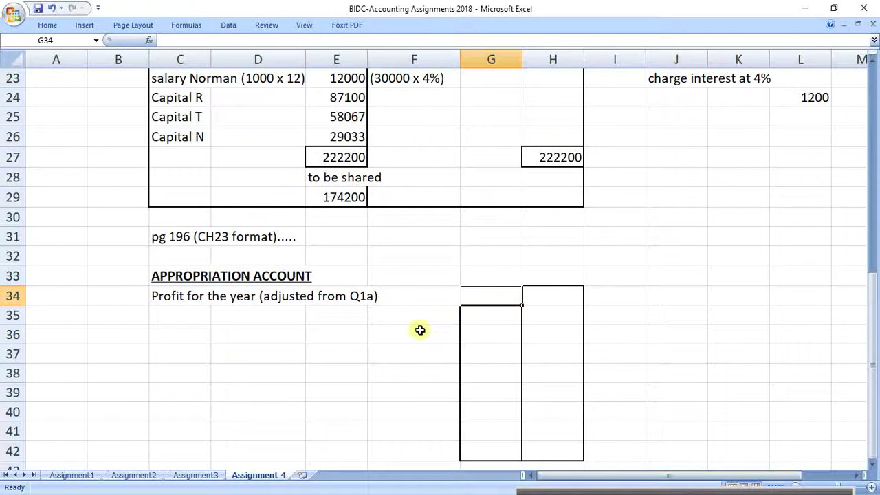
pyautogui.scroll(1, 416, 329)
pyautogui.click(547, 356)
pyautogui.write('=')
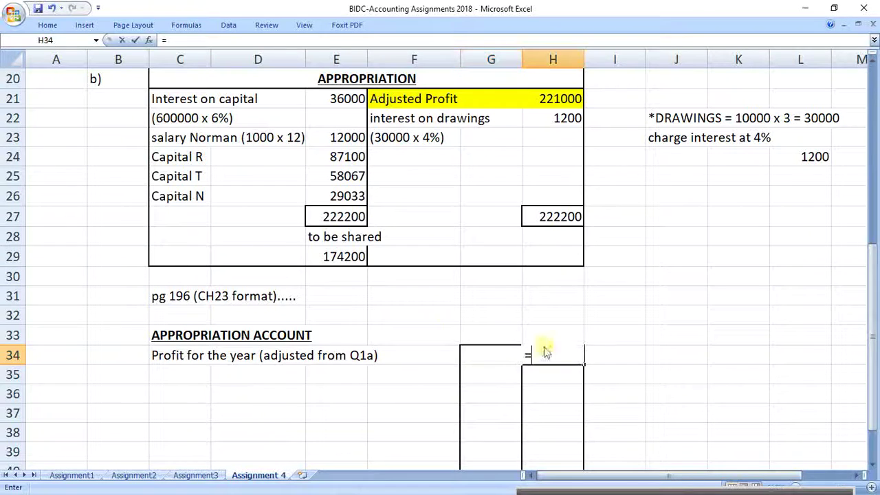
pyautogui.click(550, 107)
pyautogui.press('Return')
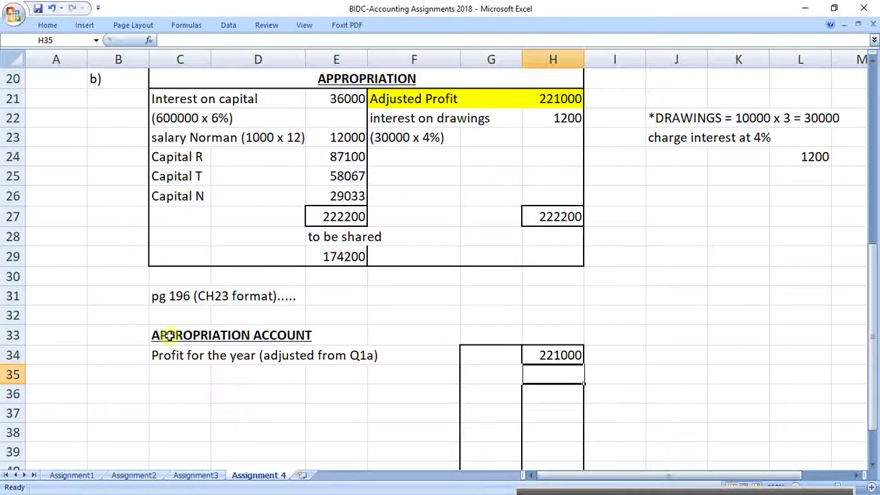
# Enter the label "Add Interest on Drawings" in C35
pyautogui.click(177, 378)
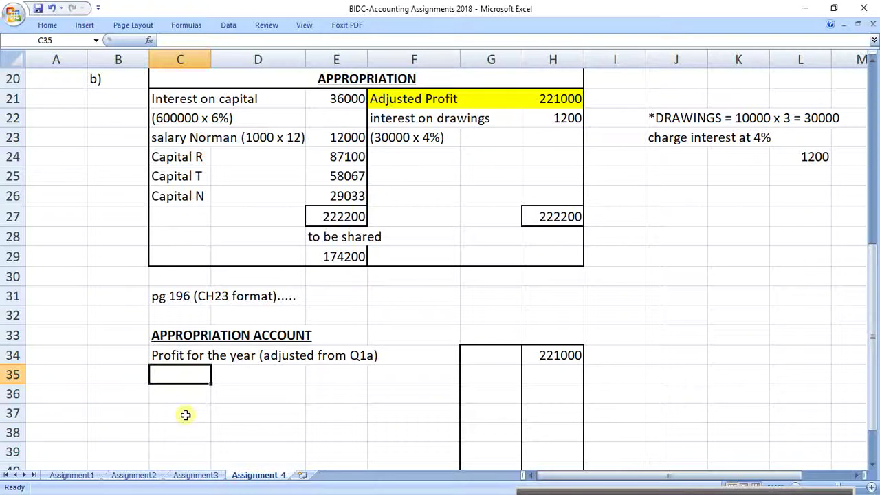
pyautogui.write('Add In')
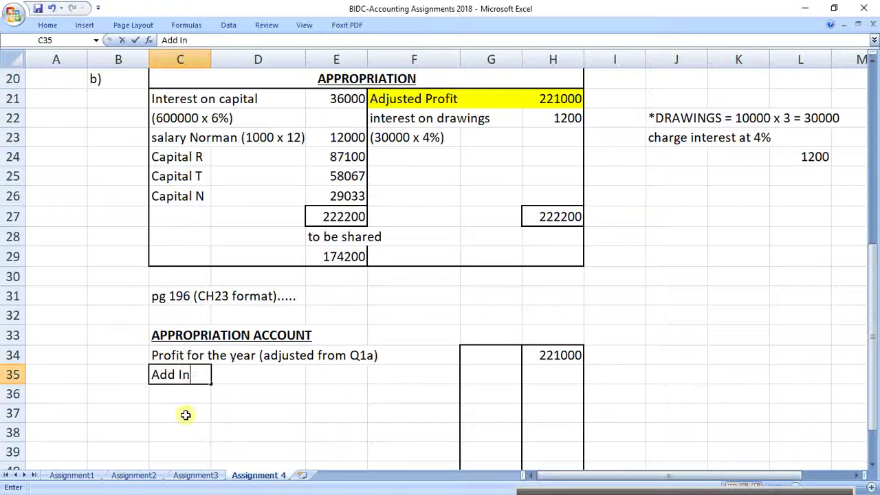
pyautogui.write('terest')
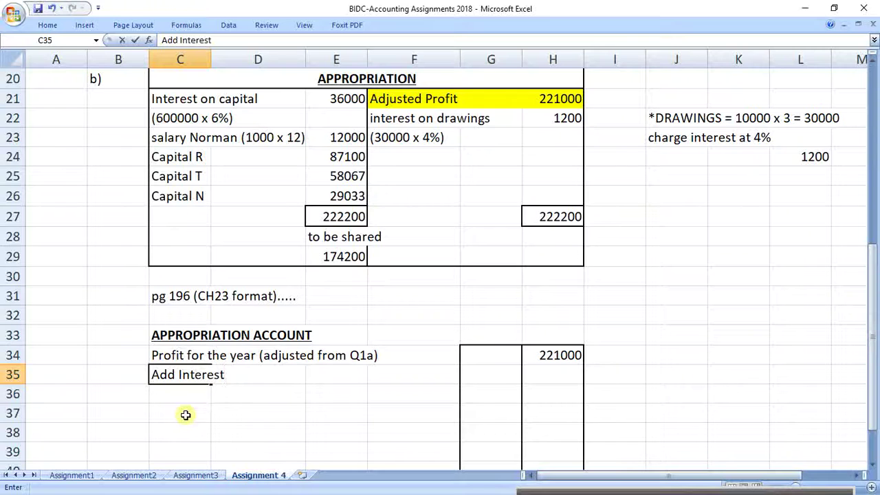
pyautogui.write(' on Drawings')
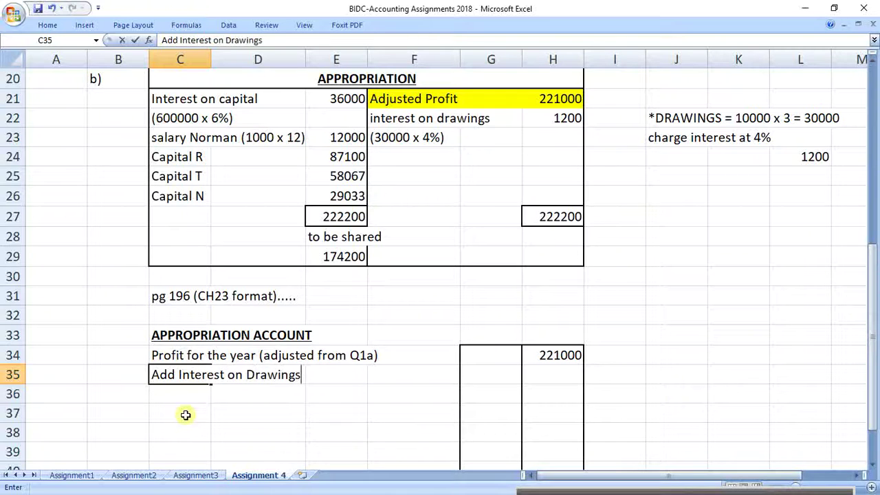
pyautogui.click(497, 430)
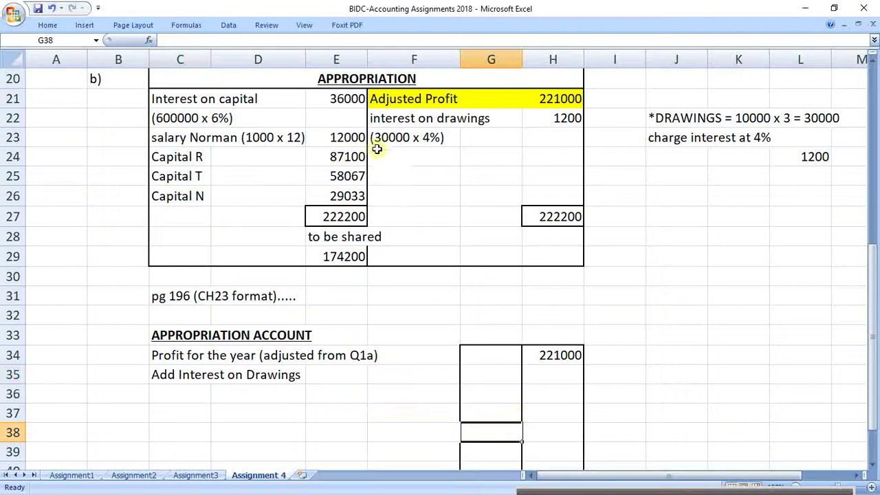
pyautogui.click(558, 372)
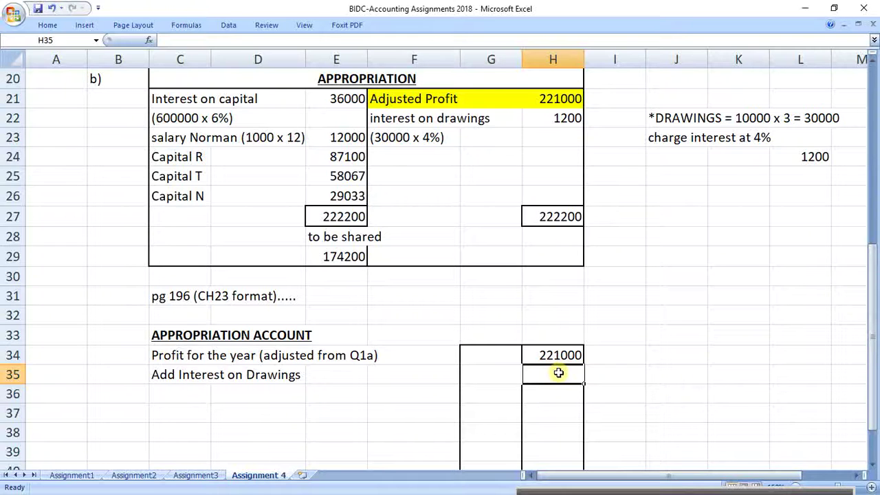
pyautogui.write('=')
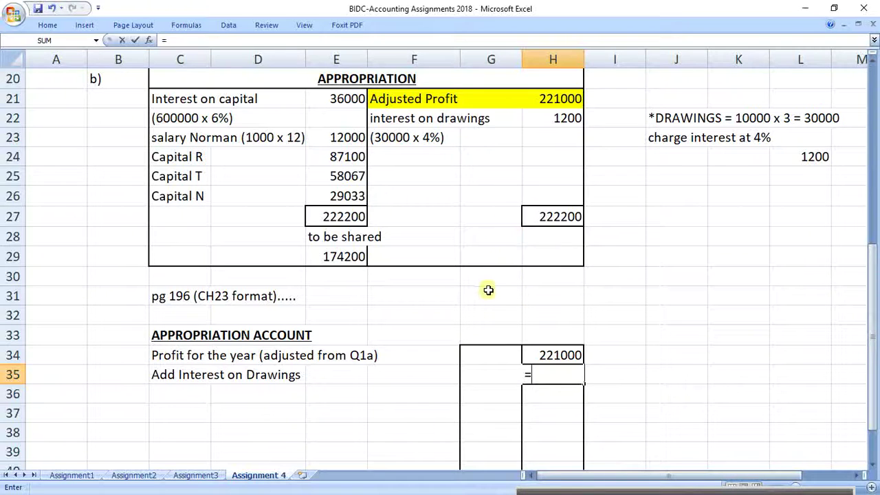
pyautogui.press('BackSpace')
pyautogui.press('Return')
# Enter the label "Partner R" in D36, below the interest on drawings line
pyautogui.press('Left')
pyautogui.press('Left')
pyautogui.press('Left')
pyautogui.press('Left')
pyautogui.press('Left')
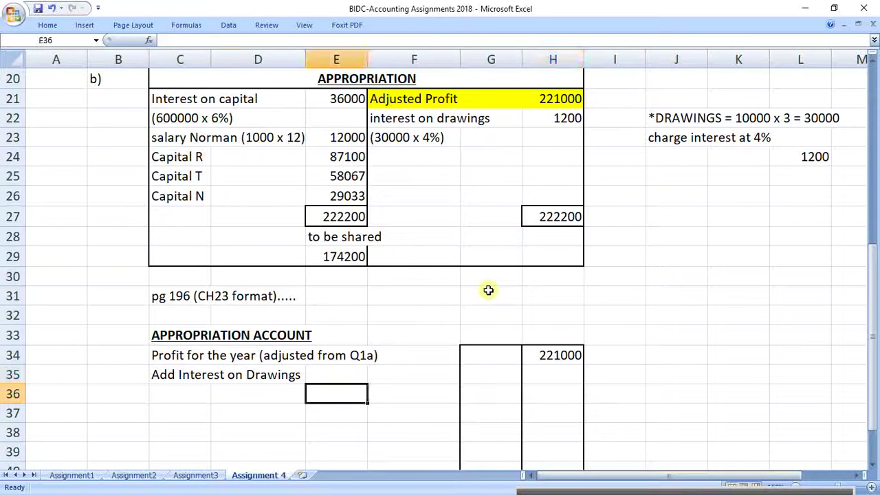
pyautogui.press('Right')
pyautogui.write('Parnet')
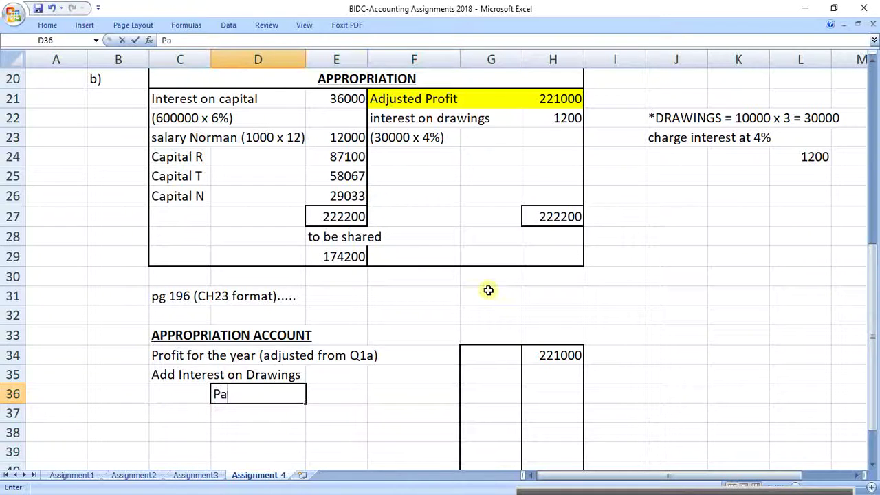
pyautogui.press('BackSpace')
pyautogui.press('BackSpace')
pyautogui.press('BackSpace')
pyautogui.write('ten')
pyautogui.press('BackSpace')
pyautogui.press('BackSpace')
pyautogui.write('ner R')
pyautogui.press('Return')
# Enter the labels "Partner T" in D37 and "Partner N" in D38
pyautogui.write('Partne')
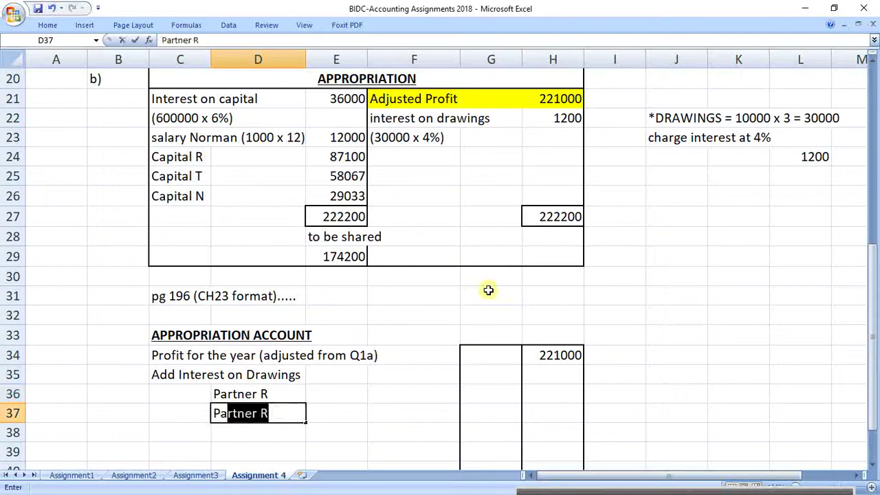
pyautogui.write('r T')
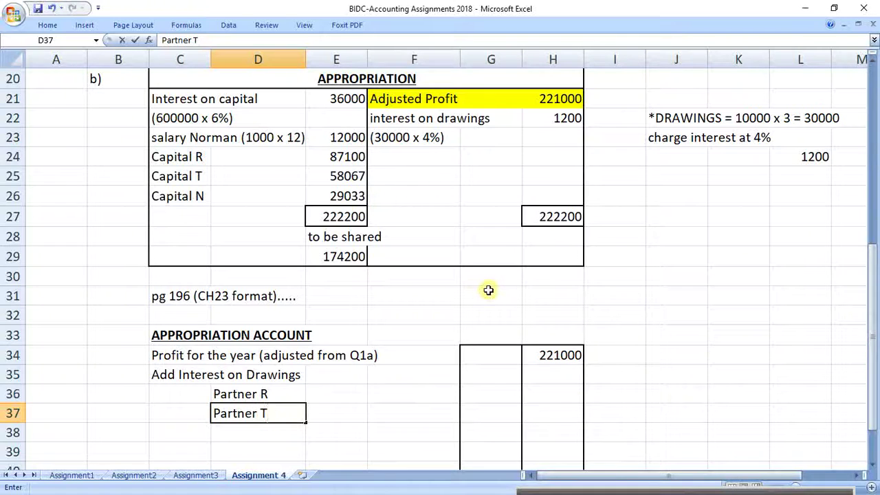
pyautogui.press('Return')
pyautogui.write('Parn')
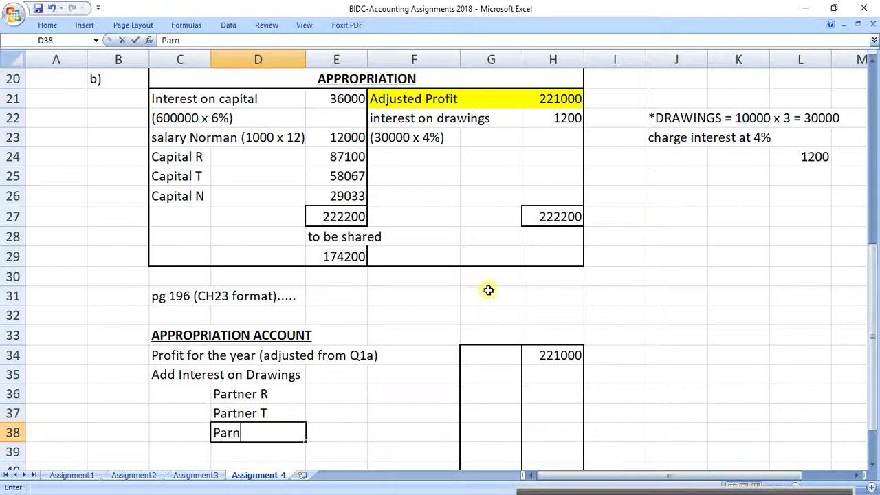
pyautogui.write('ter')
pyautogui.press('BackSpace')
pyautogui.press('BackSpace')
pyautogui.press('BackSpace')
pyautogui.press('BackSpace')
pyautogui.press('BackSpace')
pyautogui.write('tner N')
pyautogui.press('Return')
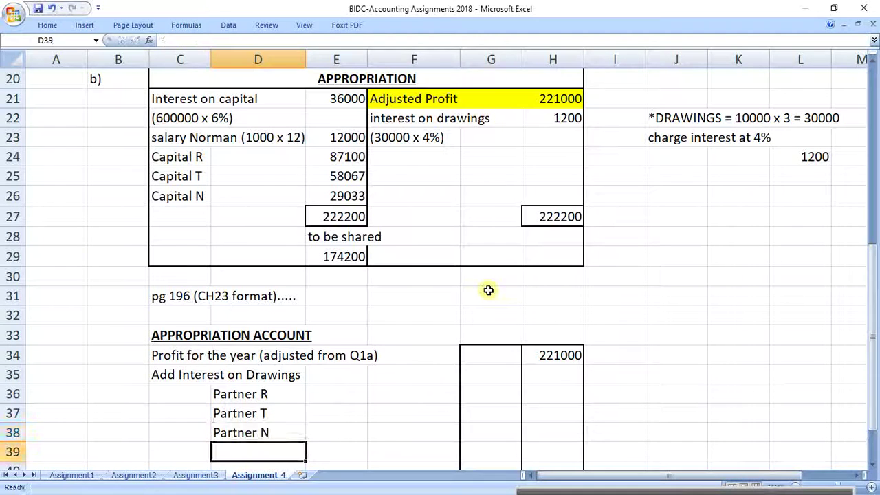
# Enter 400 as the interest on drawings for each of the three partners in G36:G38
pyautogui.press('Up')
pyautogui.press('Up')
pyautogui.press('Up')
pyautogui.press('Right')
pyautogui.press('Right')
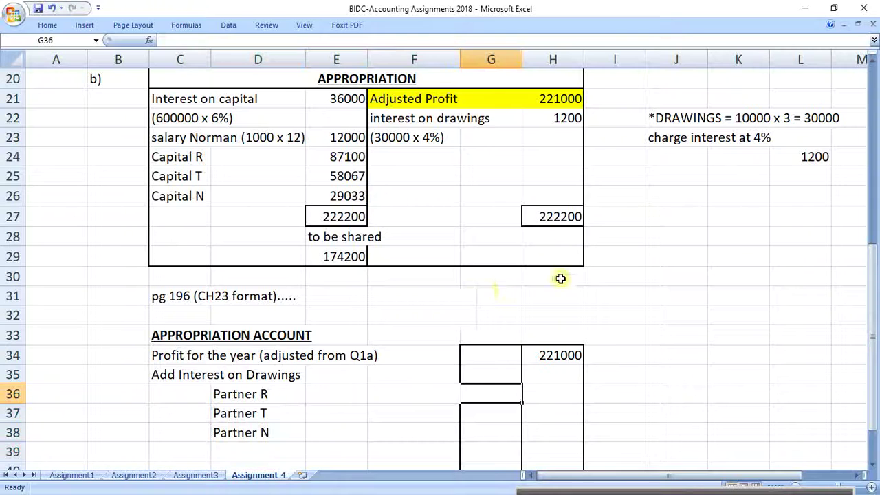
pyautogui.click(415, 119)
pyautogui.moveTo(415, 118); pyautogui.dragTo(565, 119)
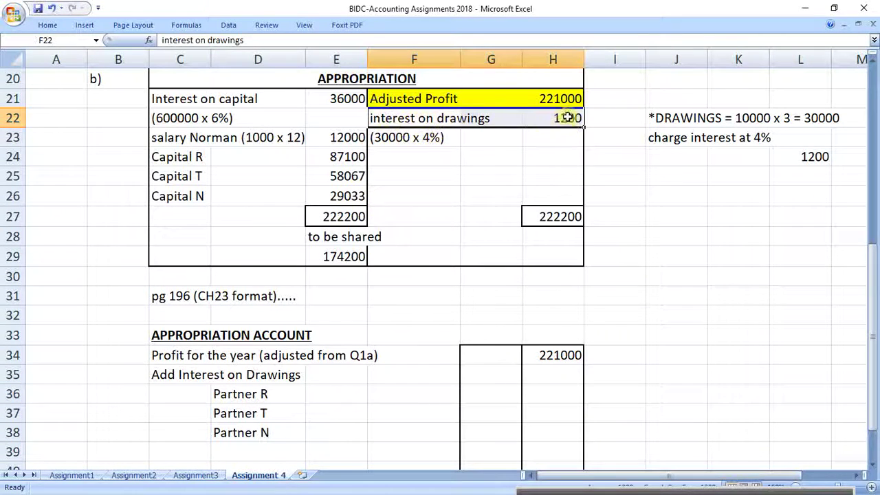
pyautogui.click(489, 392)
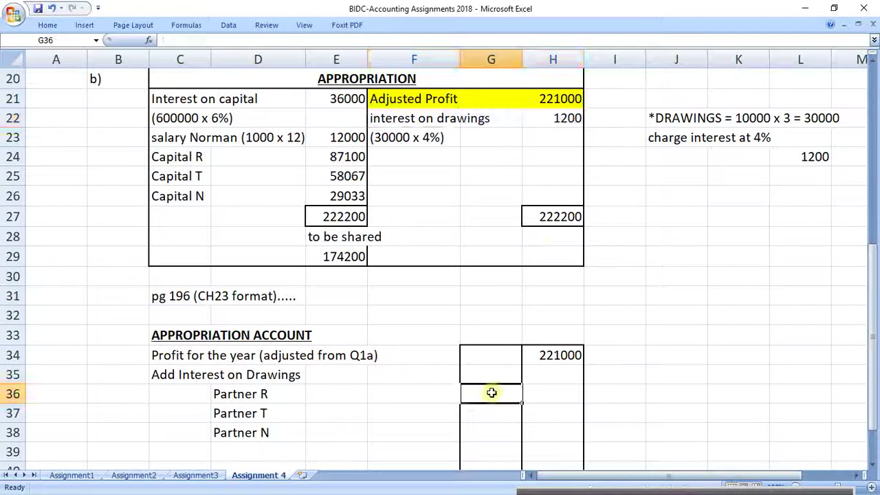
pyautogui.write('400')
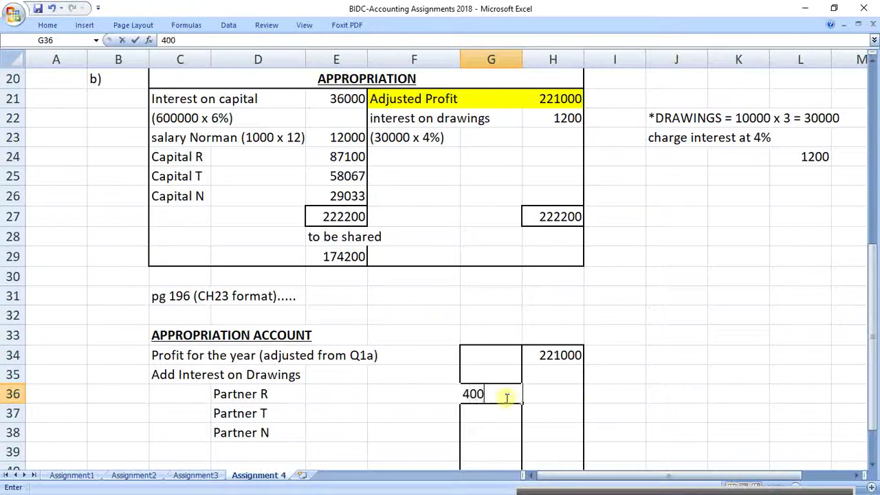
pyautogui.press('Return')
pyautogui.write('400')
pyautogui.press('Return')
pyautogui.write('400')
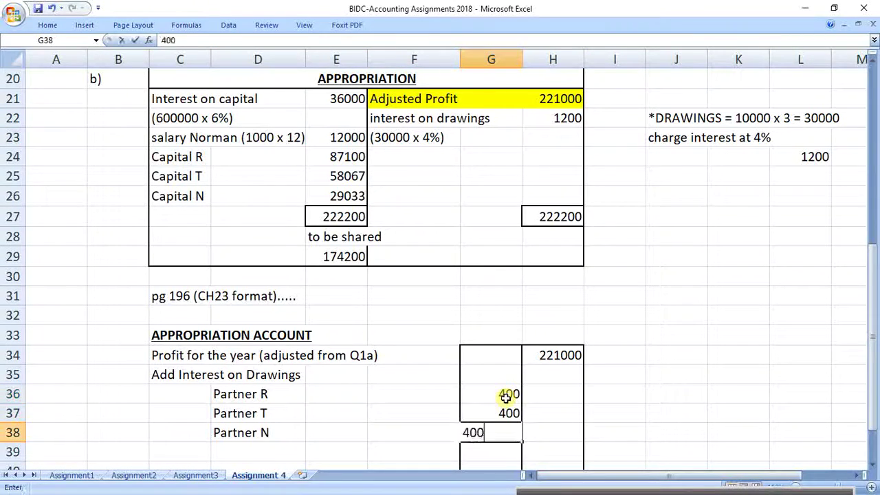
pyautogui.press('Return')
# Enter the total interest on drawings of 1200 in H35
pyautogui.click(561, 371)
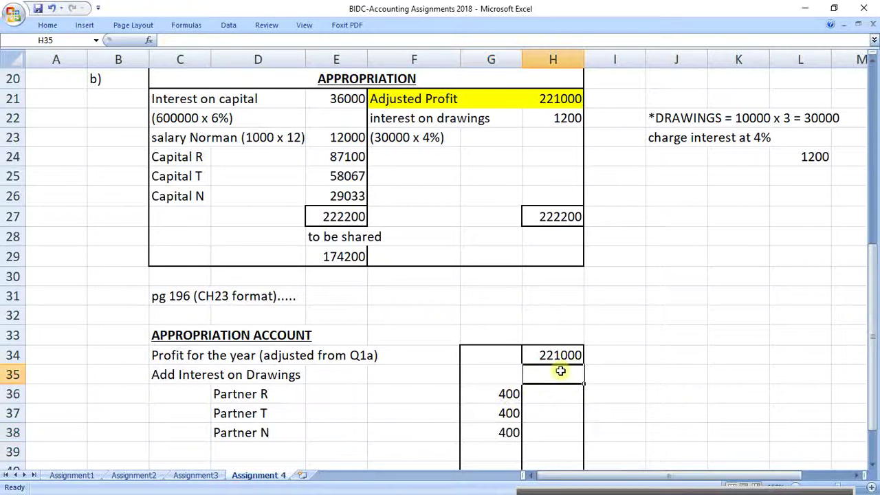
pyautogui.write('1200')
pyautogui.press('Return')
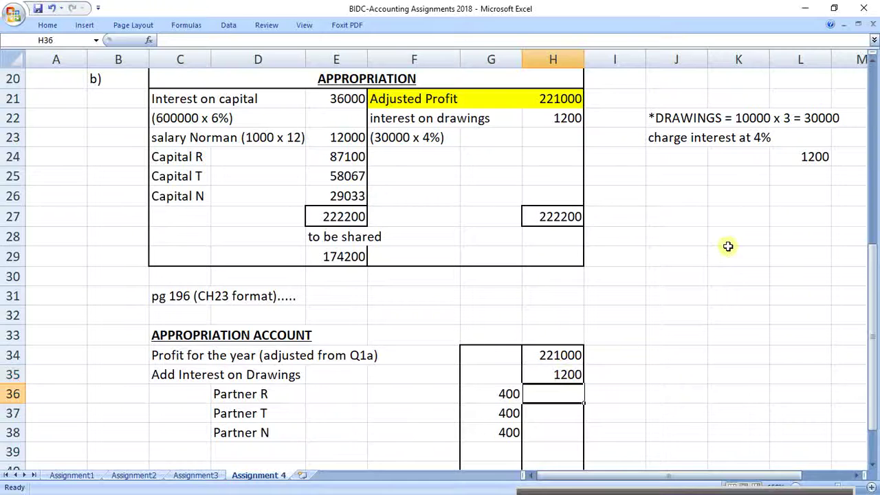
pyautogui.moveTo(186, 374); pyautogui.dragTo(557, 374)
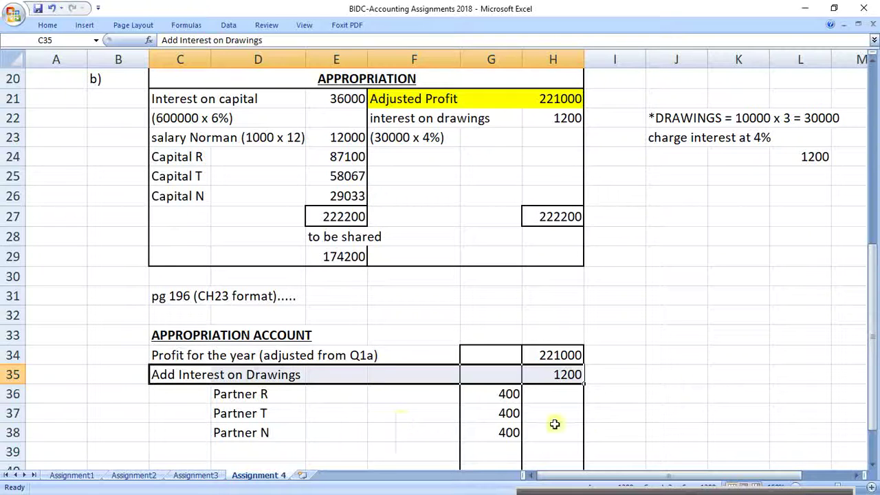
pyautogui.click(621, 411)
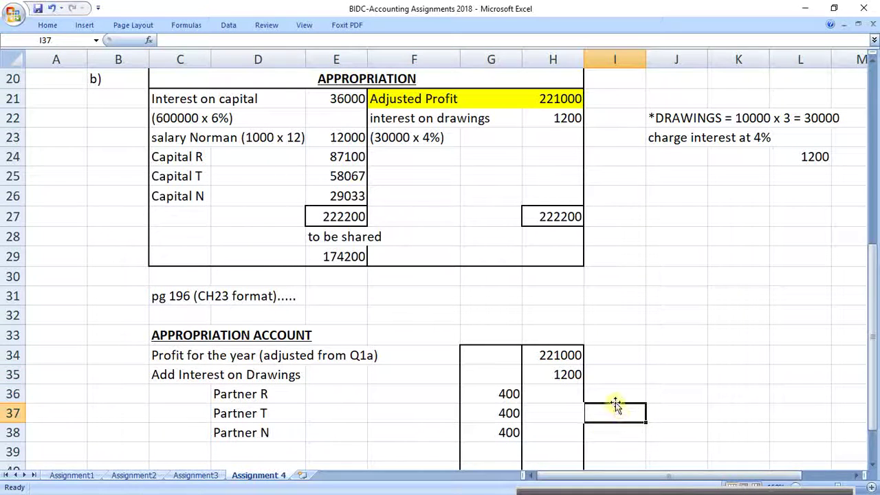
# Enter the label "Less Salary to N" in C39
pyautogui.scroll(-1, 633, 395)
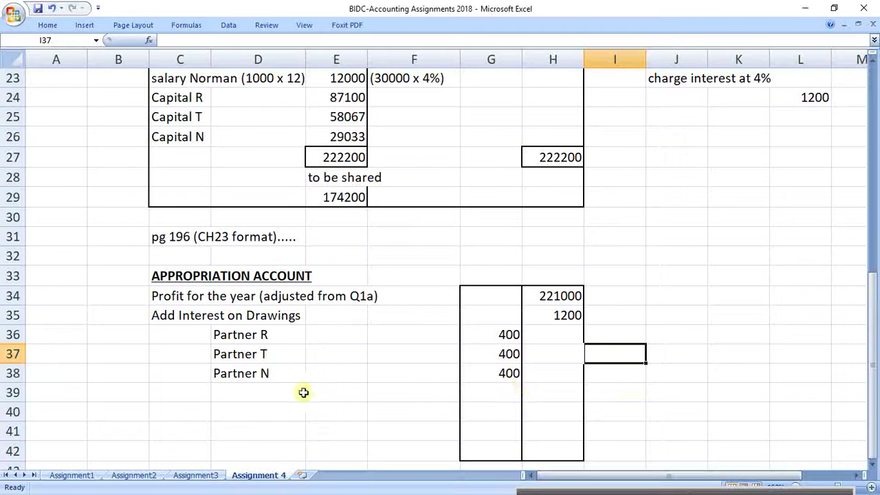
pyautogui.click(199, 391)
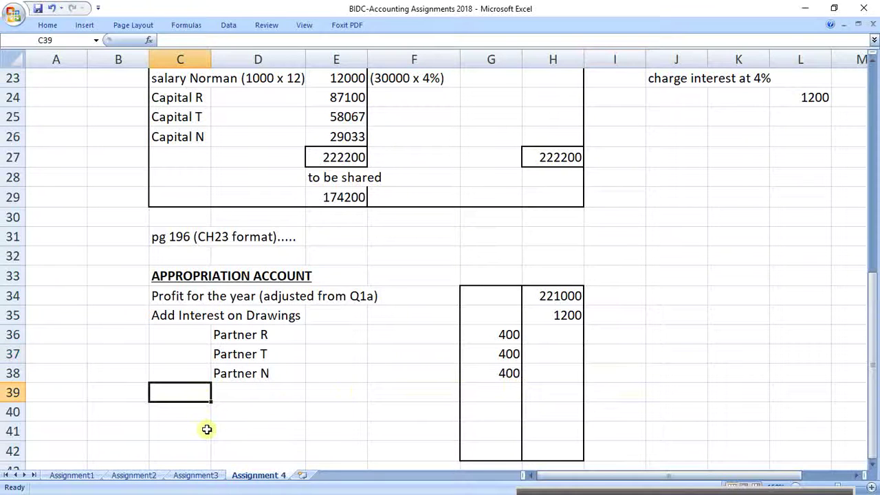
pyautogui.write('Less ')
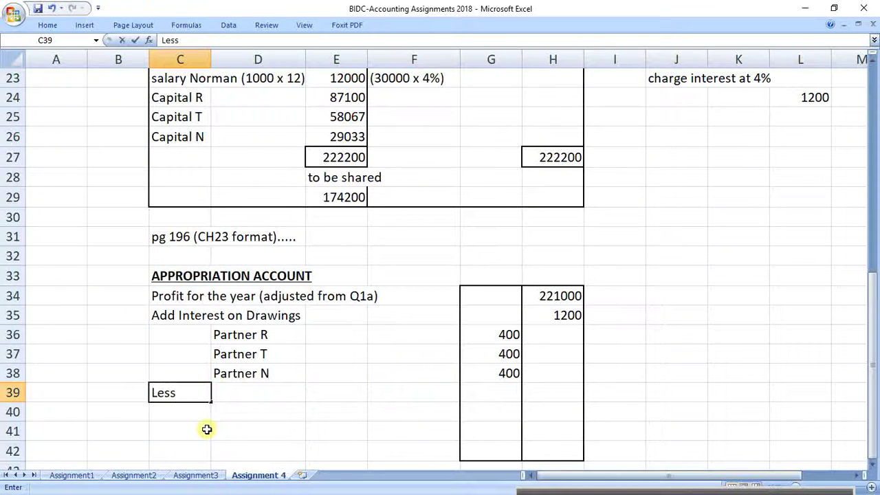
pyautogui.write('Salary ')
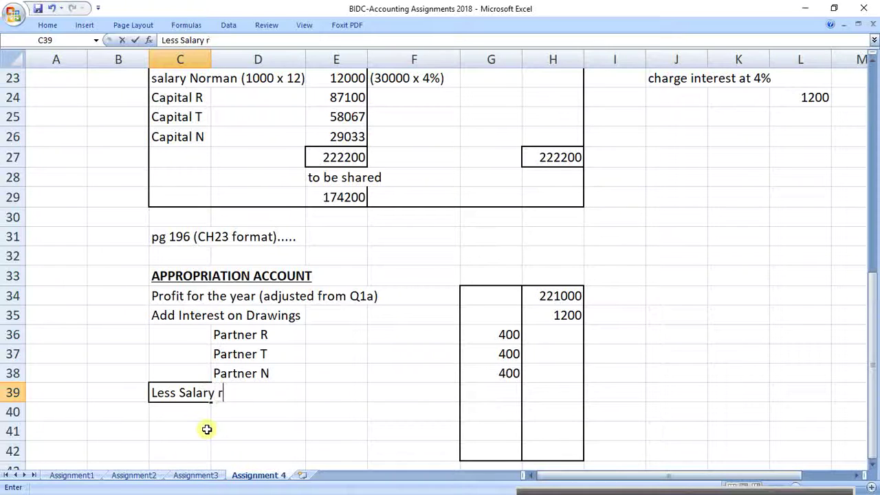
pyautogui.write('to')
pyautogui.write('N')
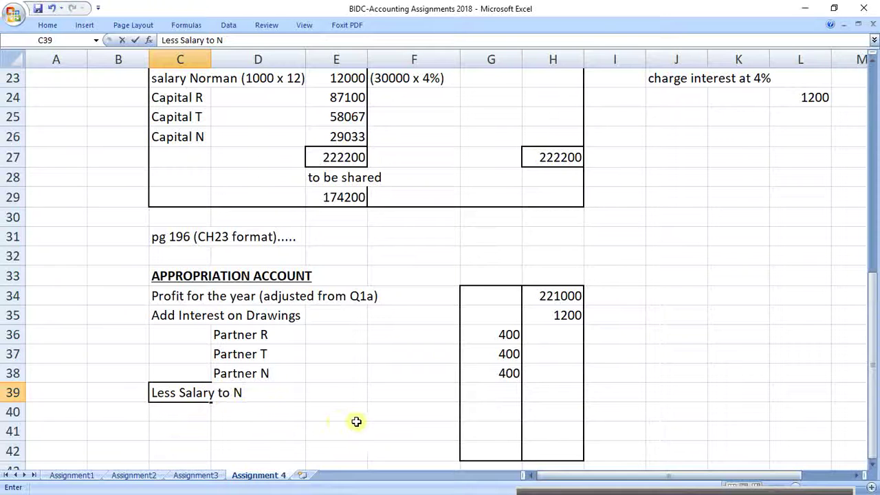
# Link H39 to the negative of the salary in E23 with the formula =-E23
pyautogui.click(541, 392)
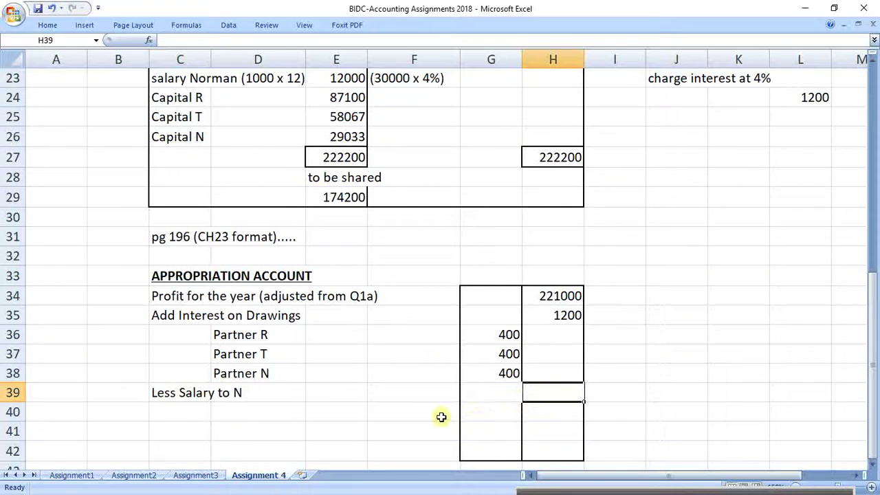
pyautogui.write('-')
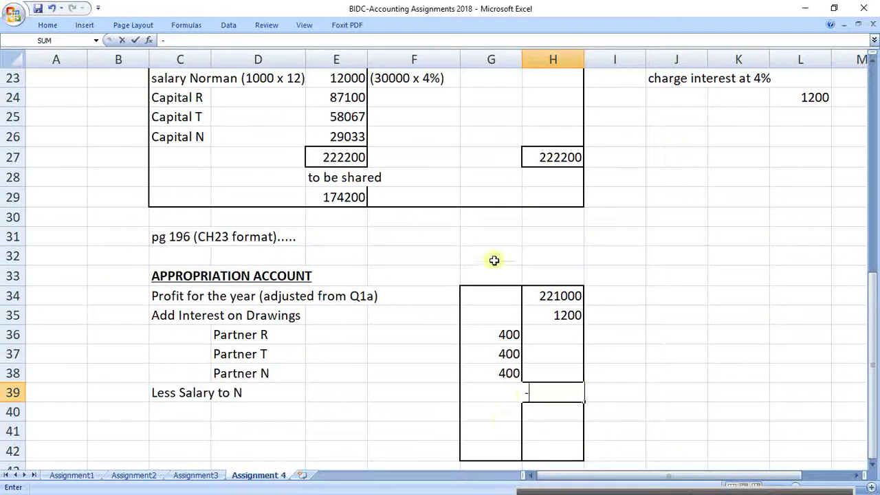
pyautogui.click(354, 78)
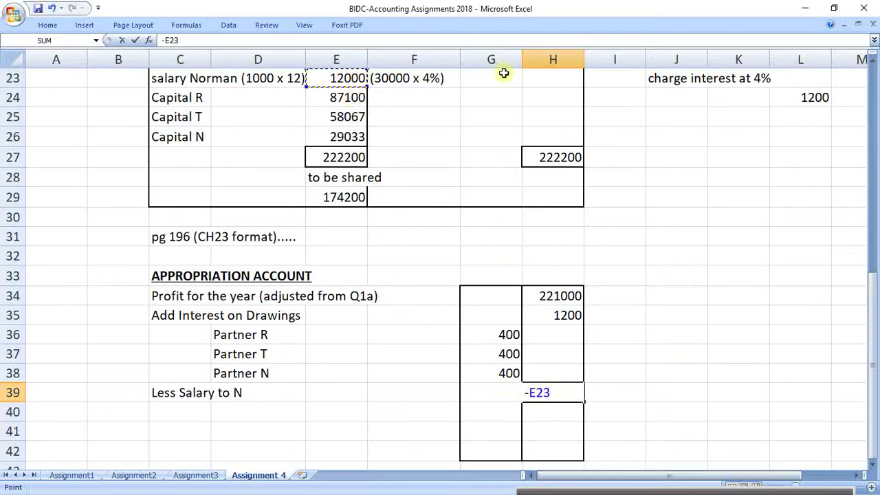
pyautogui.press('Return')
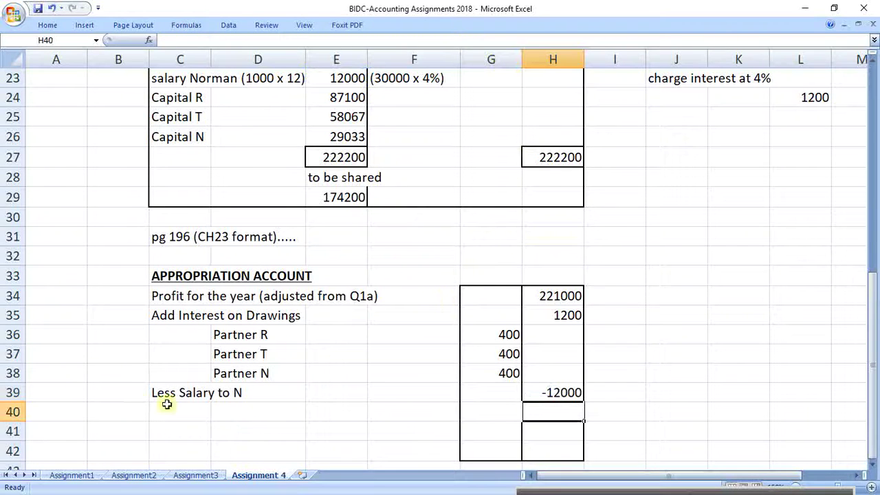
# Change the font colour of the salary deduction in H39 to red
pyautogui.click(554, 394)
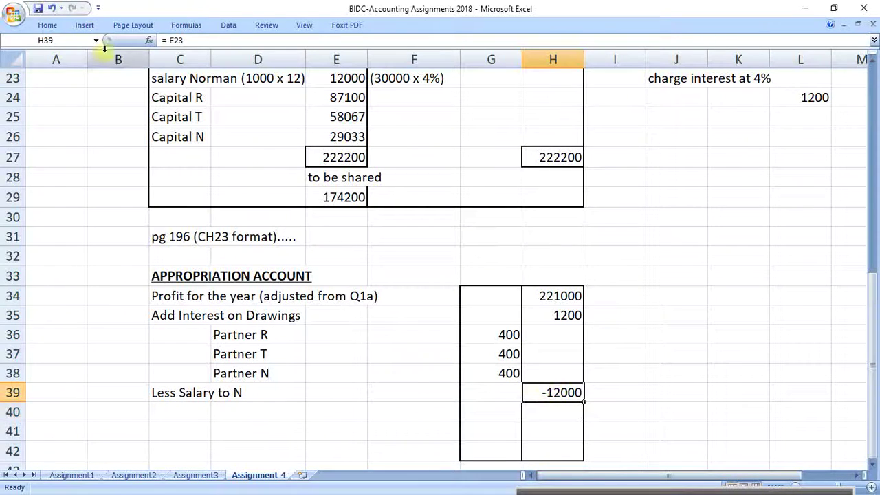
pyautogui.click(48, 25)
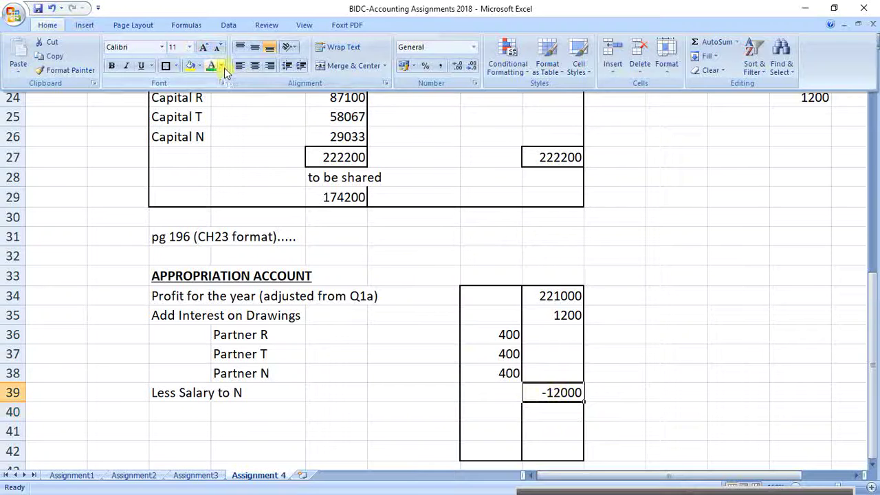
pyautogui.click(221, 67)
pyautogui.click(223, 179)
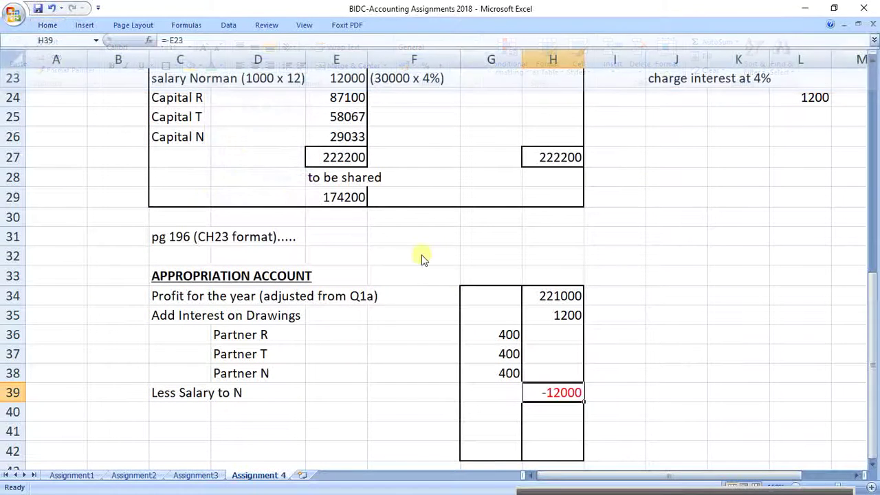
pyautogui.click(639, 391)
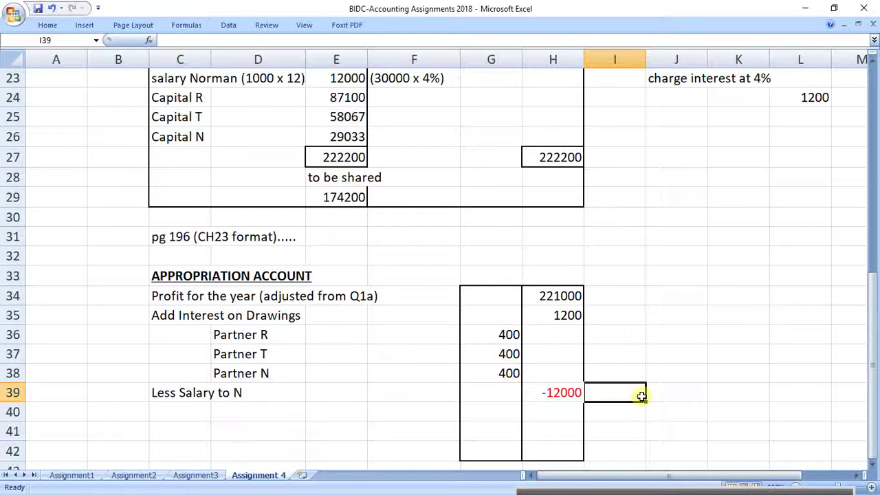
# Enter the label "Less Interest on capital" in C40
pyautogui.click(185, 412)
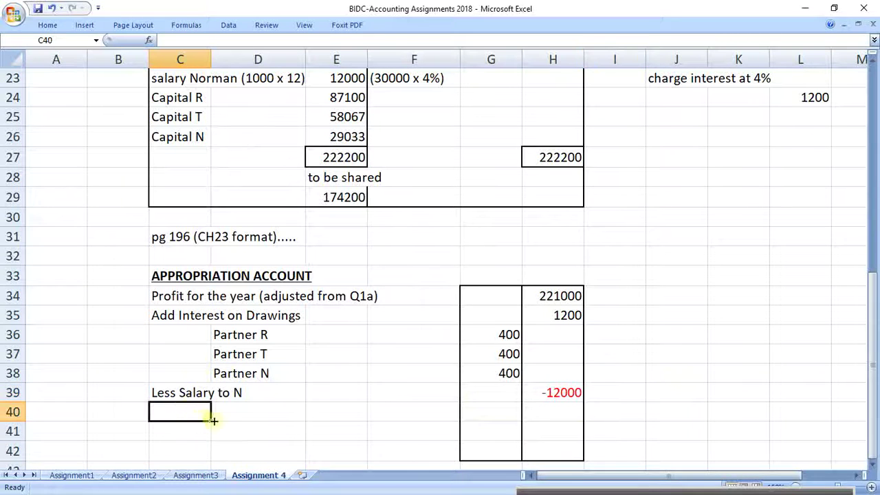
pyautogui.write('Less ')
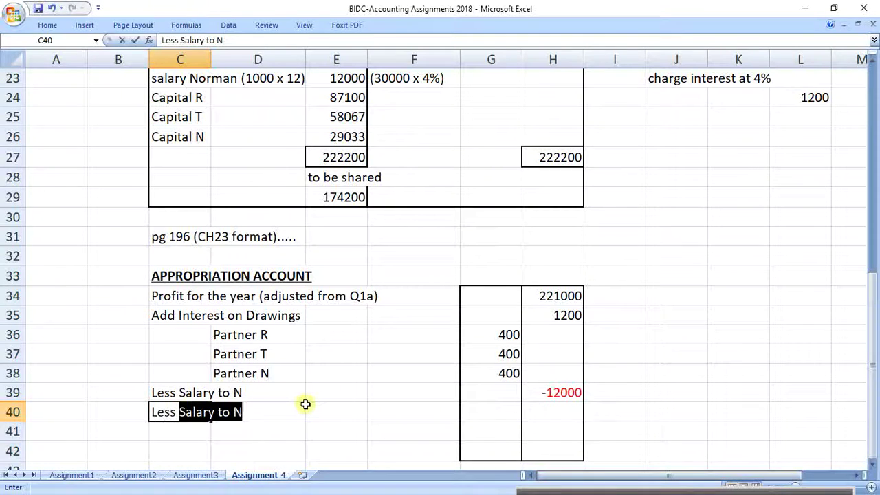
pyautogui.write('Interest')
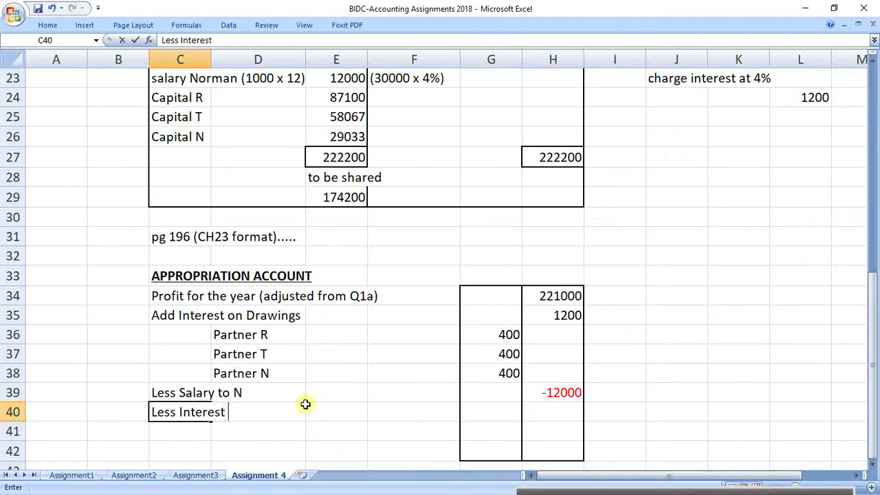
pyautogui.write(' on cpita')
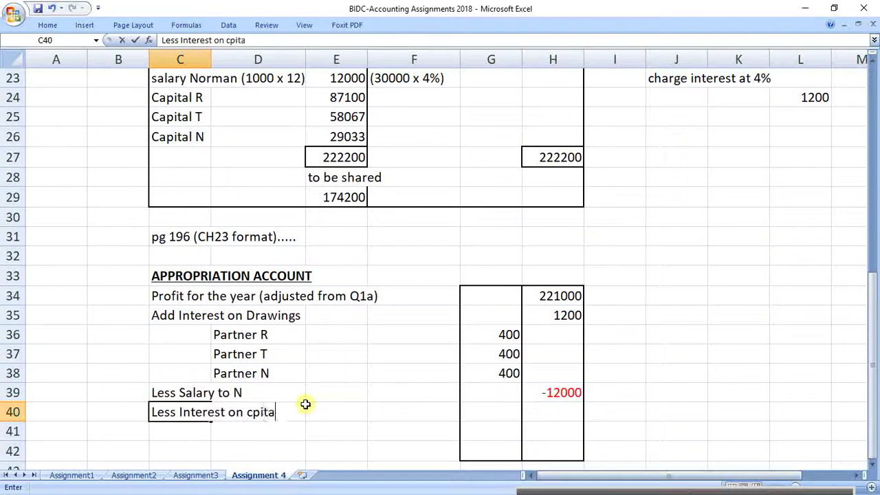
pyautogui.press('BackSpace')
pyautogui.press('BackSpace')
pyautogui.press('BackSpace')
pyautogui.press('BackSpace')
pyautogui.write('apita')
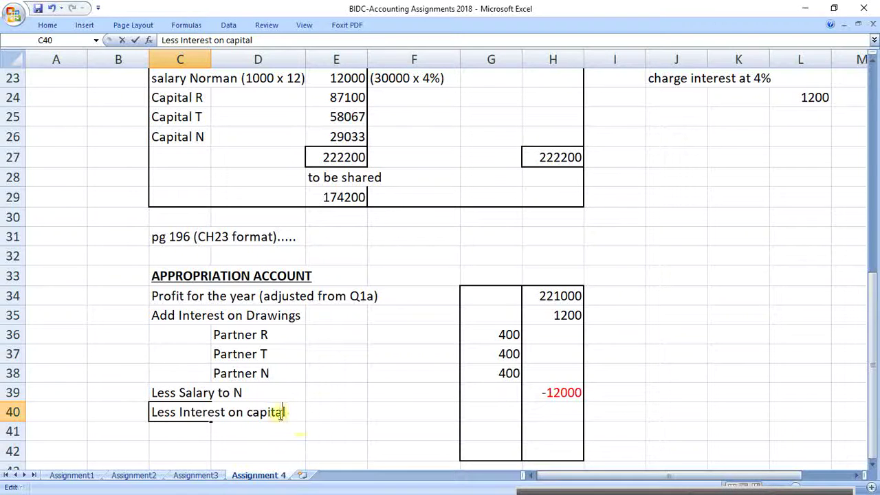
pyautogui.click(321, 434)
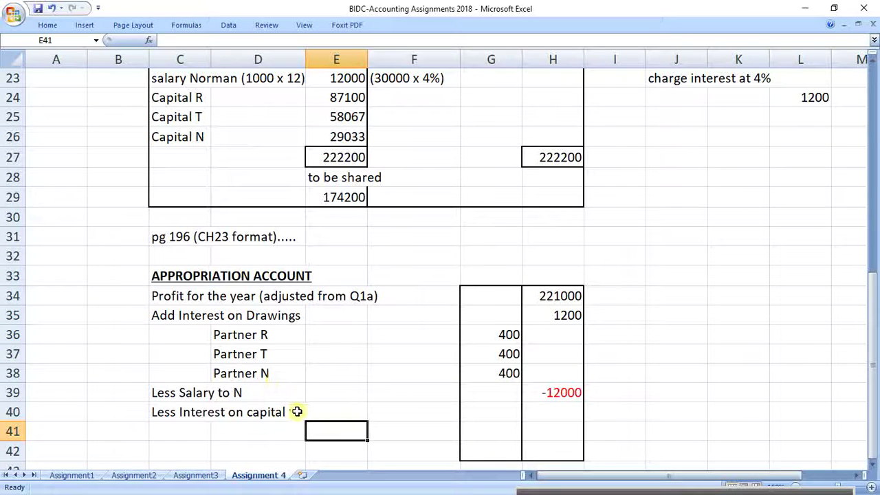
# Link H40 to the negative of the interest on capital in E21 with the formula =-E21
pyautogui.moveTo(189, 416); pyautogui.dragTo(546, 416)
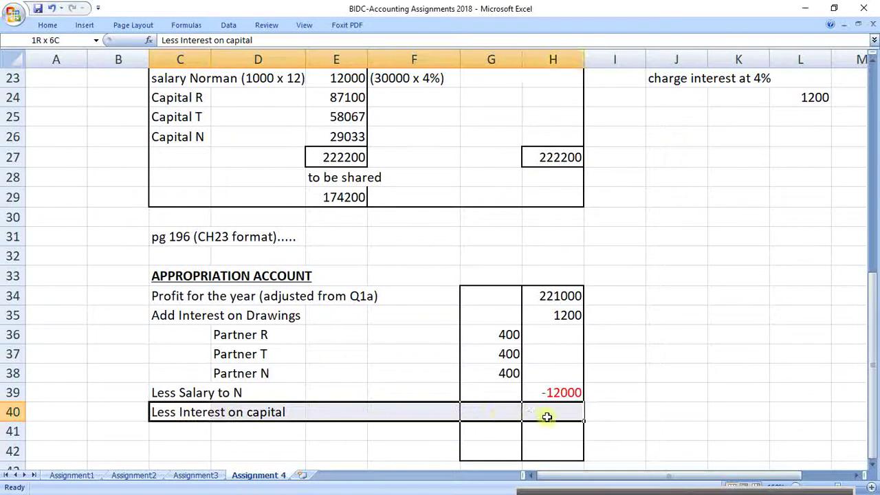
pyautogui.click(546, 416)
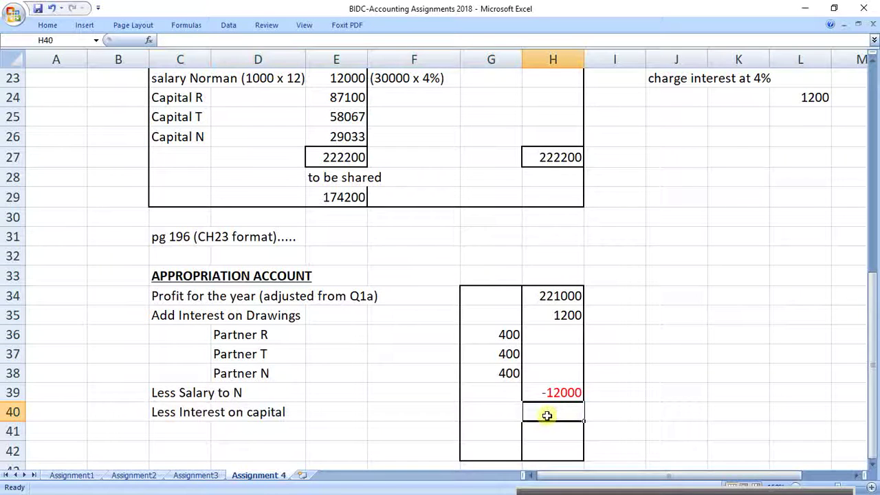
pyautogui.write('=-')
pyautogui.scroll(1, 421, 196)
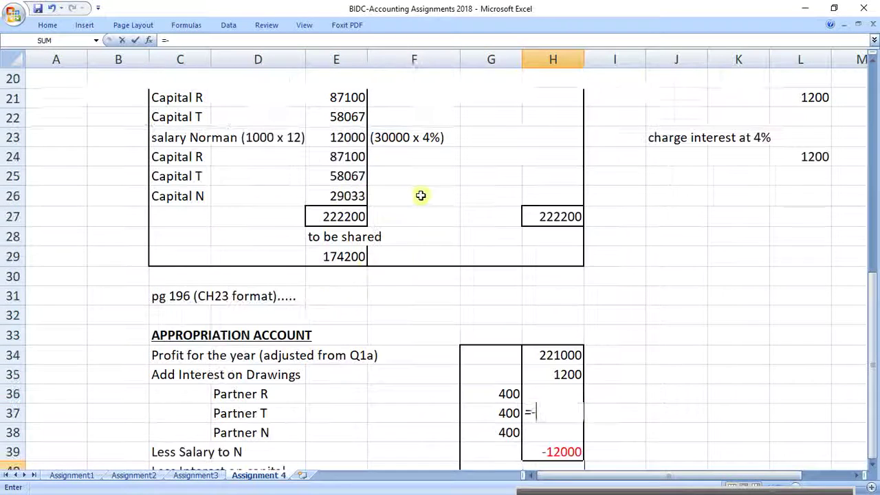
pyautogui.click(336, 98)
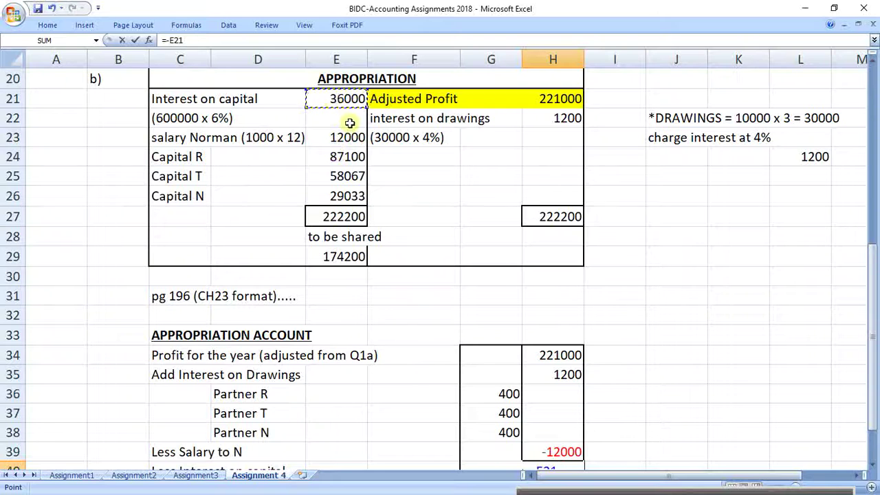
pyautogui.press('Return')
pyautogui.scroll(-2, 447, 273)
pyautogui.scroll(1, 478, 303)
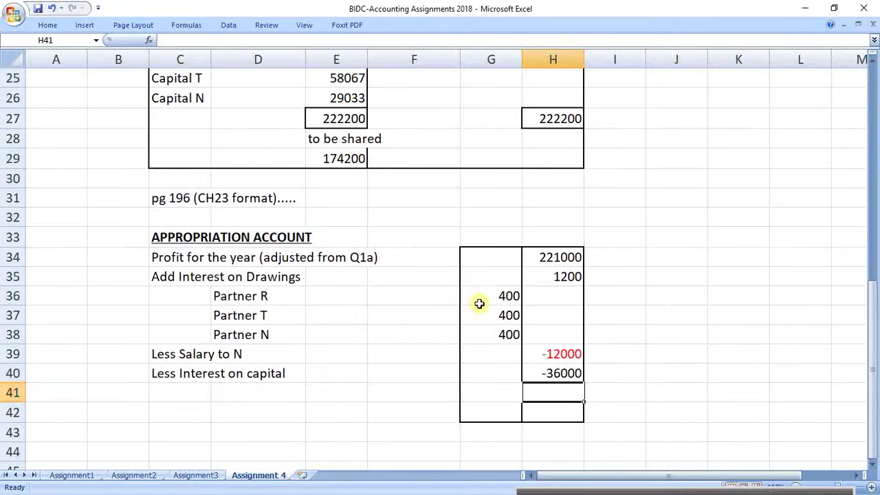
# Change the font colour of the interest on capital deduction in H40 to red
pyautogui.click(576, 377)
pyautogui.click(61, 26)
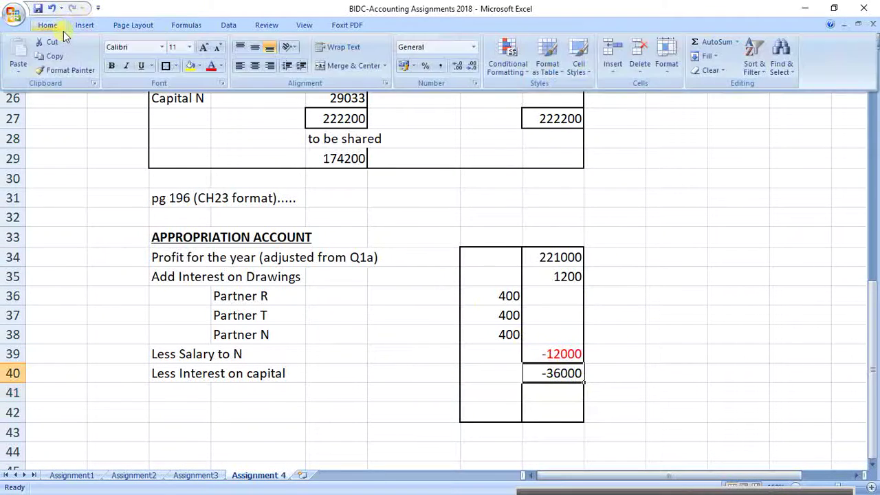
pyautogui.click(211, 66)
pyautogui.click(617, 373)
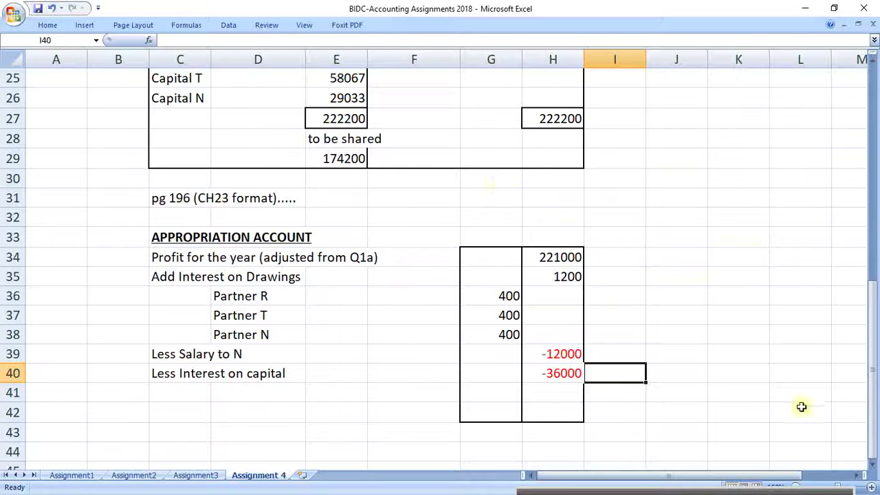
# Insert two blank rows of cells at C41:H41 in the appropriation account, shifting the existing cells down
pyautogui.click(795, 489)
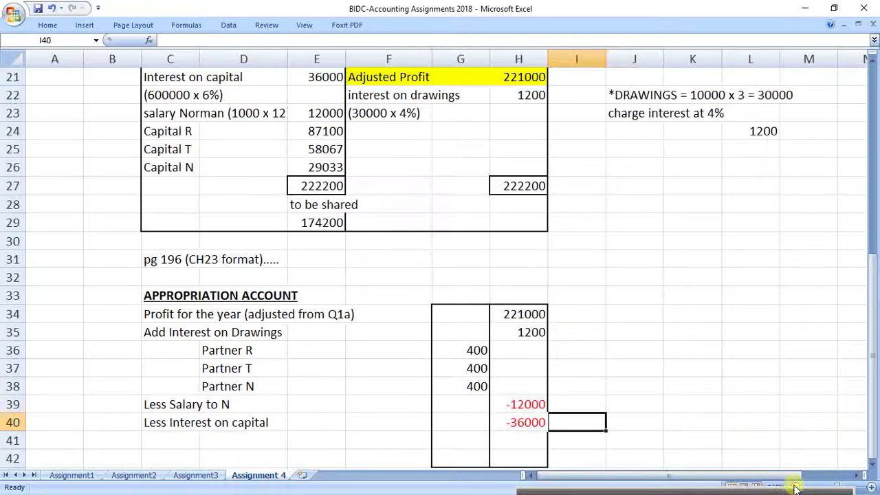
pyautogui.click(794, 489)
pyautogui.scroll(-1, 753, 419)
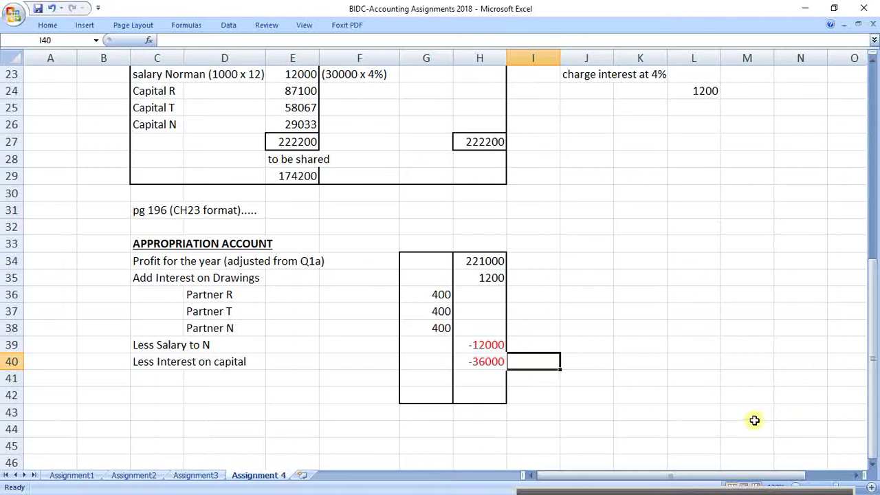
pyautogui.click(179, 376)
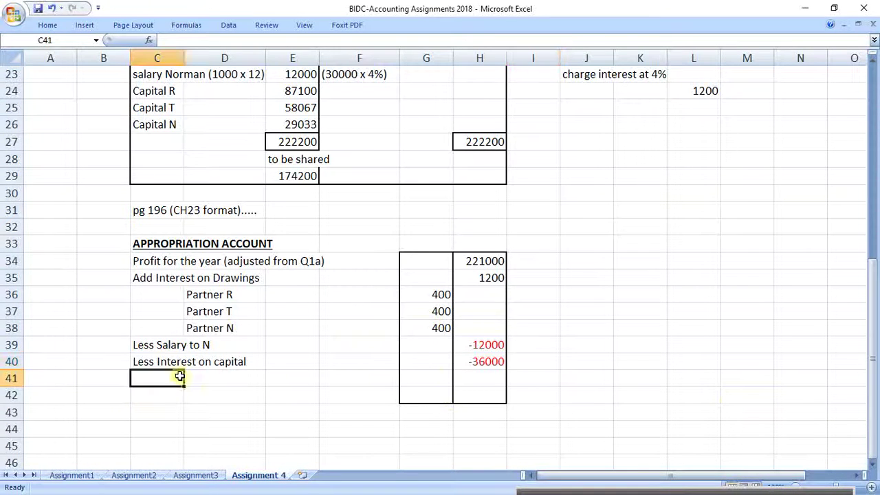
pyautogui.moveTo(180, 376); pyautogui.dragTo(480, 381)
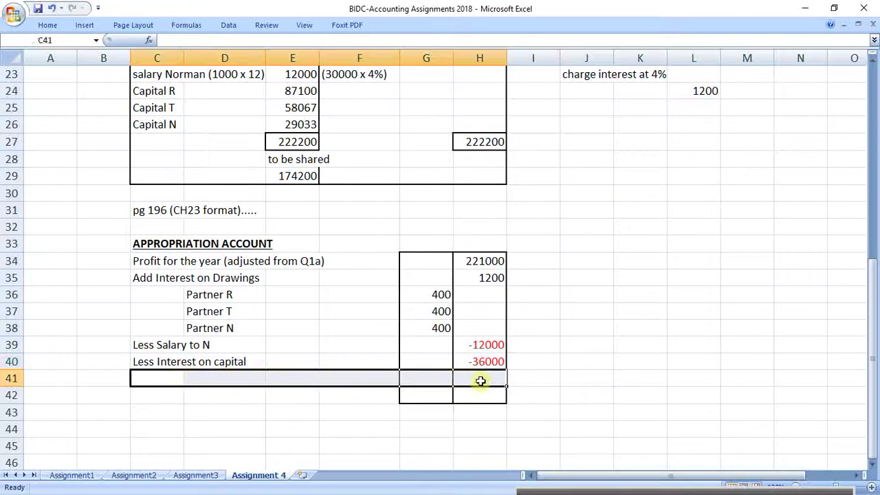
pyautogui.rightClick(481, 381)
pyautogui.click(551, 237)
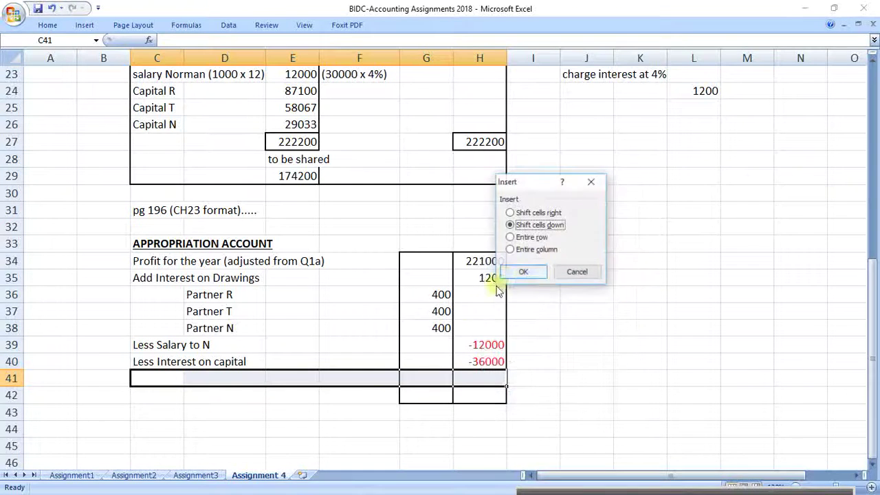
pyautogui.click(525, 272)
pyautogui.moveTo(173, 379); pyautogui.dragTo(473, 378)
pyautogui.rightClick(473, 378)
pyautogui.click(519, 246)
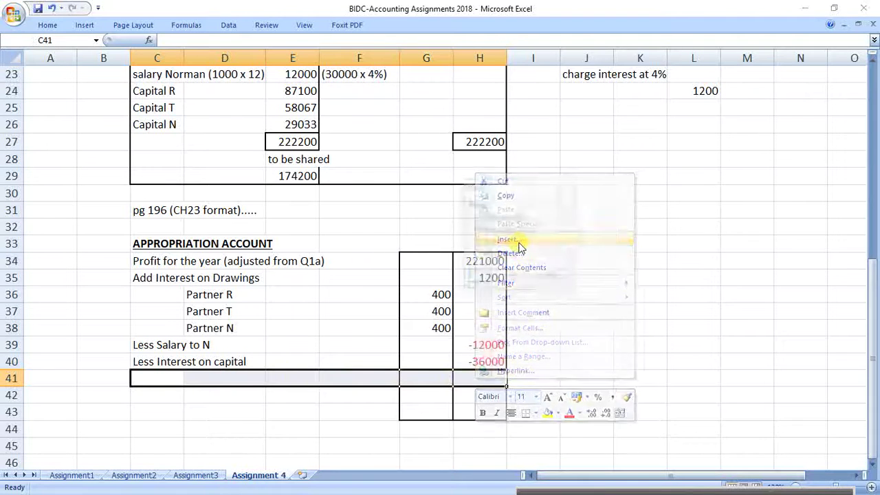
pyautogui.click(504, 278)
pyautogui.click(327, 410)
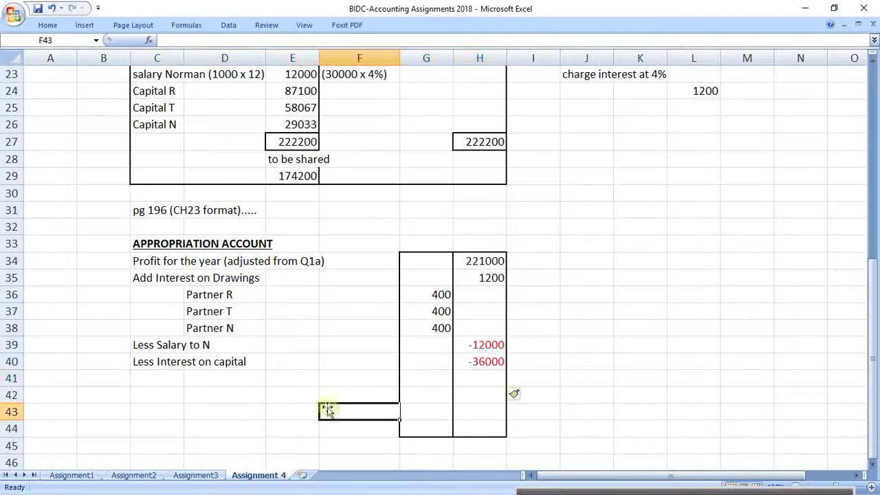
# Enter the label "Share of Profit" in C41
pyautogui.click(173, 382)
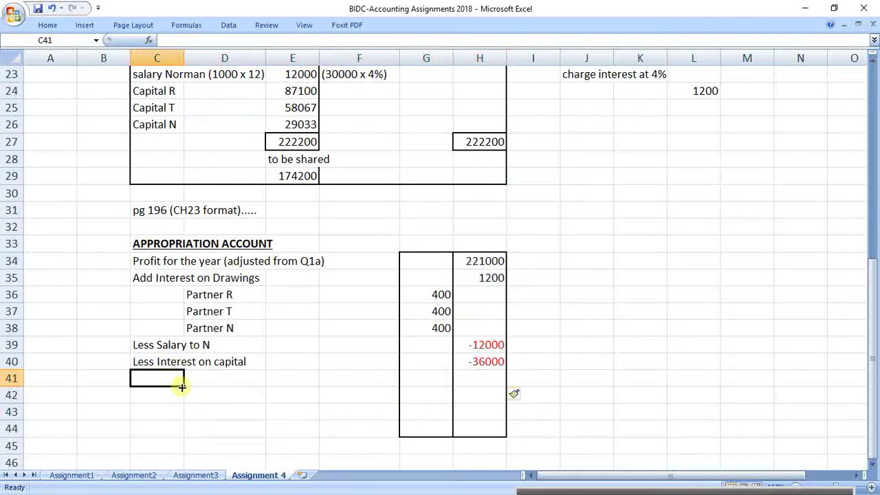
pyautogui.write('Share')
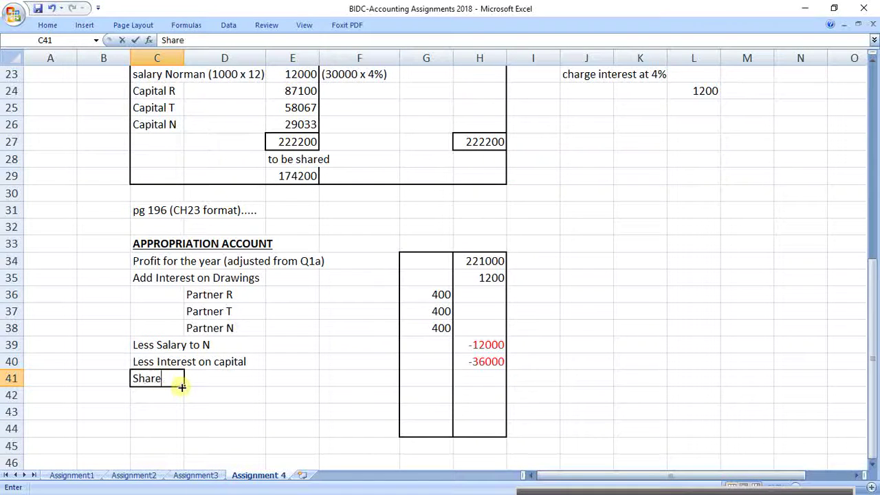
pyautogui.write(' of {rofit')
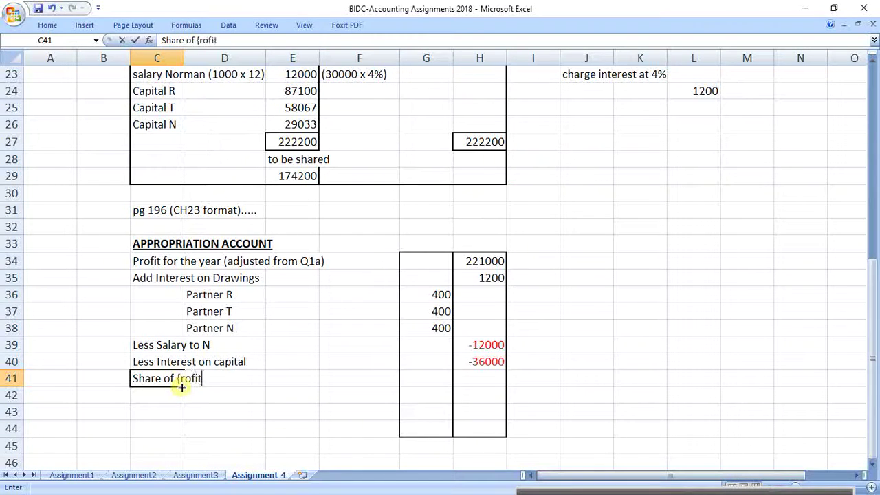
pyautogui.press('BackSpace')
pyautogui.press('BackSpace')
pyautogui.press('BackSpace')
pyautogui.press('BackSpace')
pyautogui.press('BackSpace')
pyautogui.press('BackSpace')
pyautogui.write('Profit')
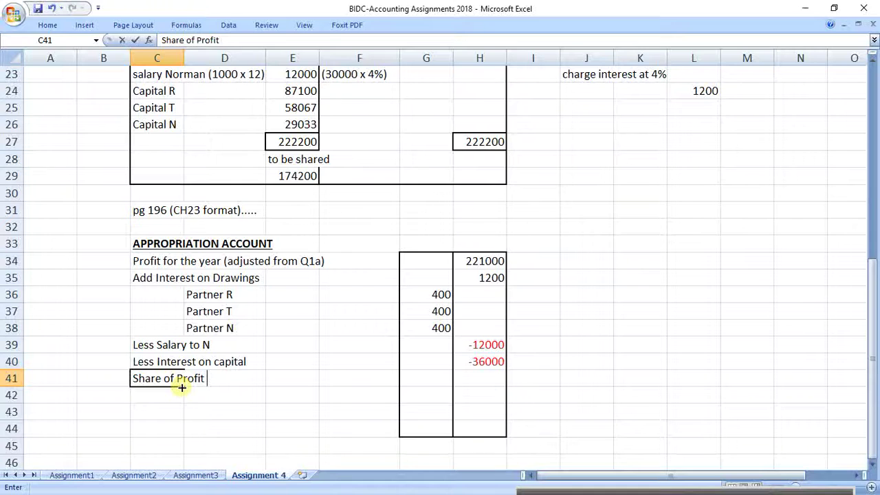
pyautogui.press('Return')
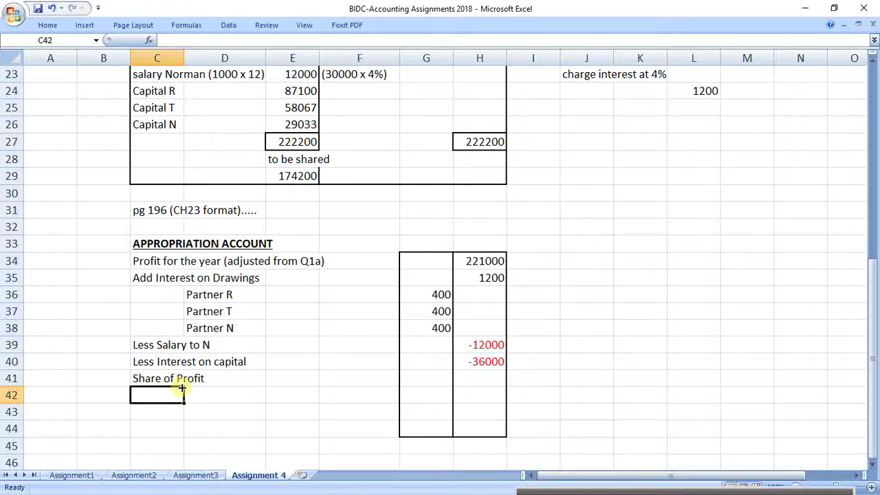
# List the partner labels R, T and N in C42 to C44 under the share of profit heading
pyautogui.write('R')
pyautogui.press('Return')
pyautogui.write('T')
pyautogui.press('Return')
pyautogui.write('N')
pyautogui.press('Return')
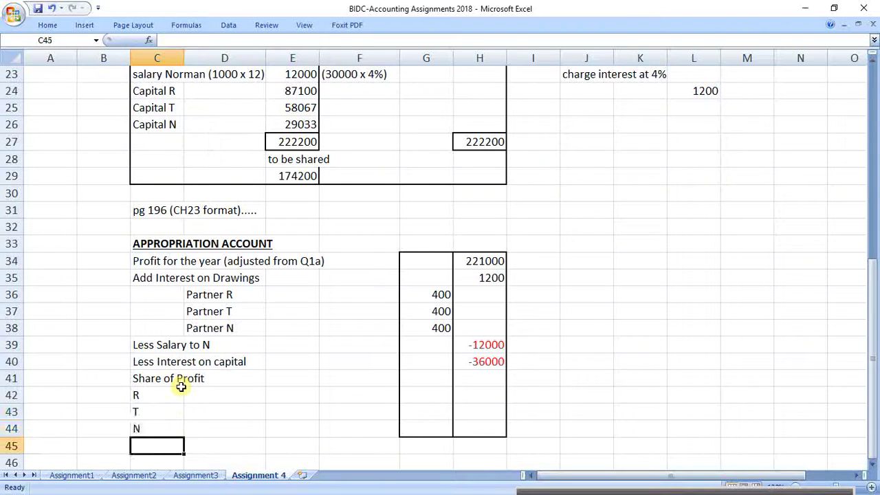
# Apply a box border around G45:H45 and another around G45 alone to form a total row beneath the account
pyautogui.moveTo(422, 445); pyautogui.dragTo(482, 447)
pyautogui.click(47, 25)
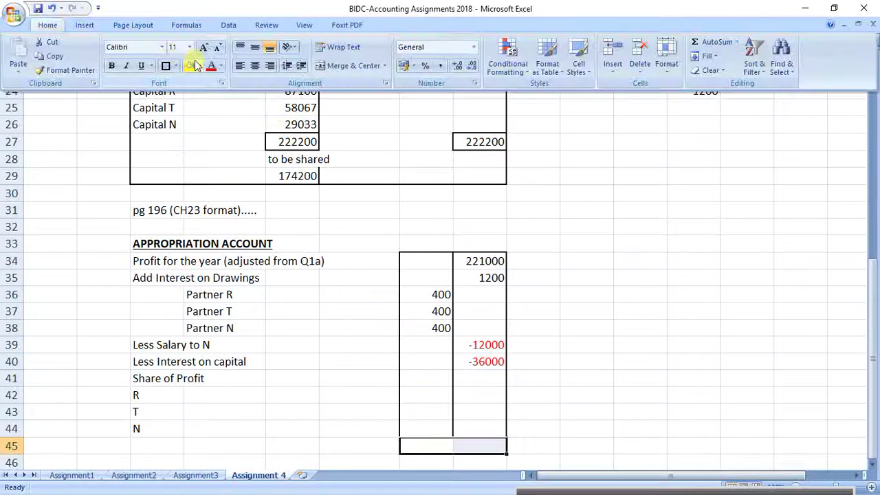
pyautogui.click(165, 68)
pyautogui.click(407, 443)
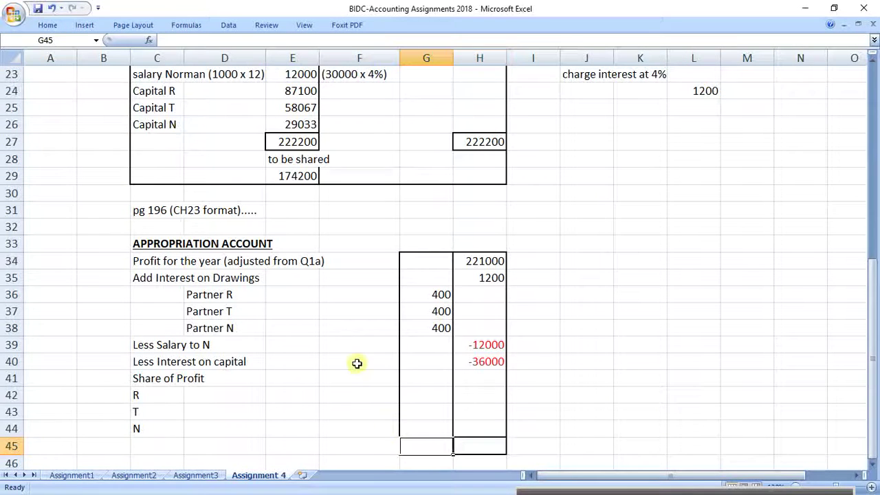
pyautogui.click(47, 25)
pyautogui.click(168, 66)
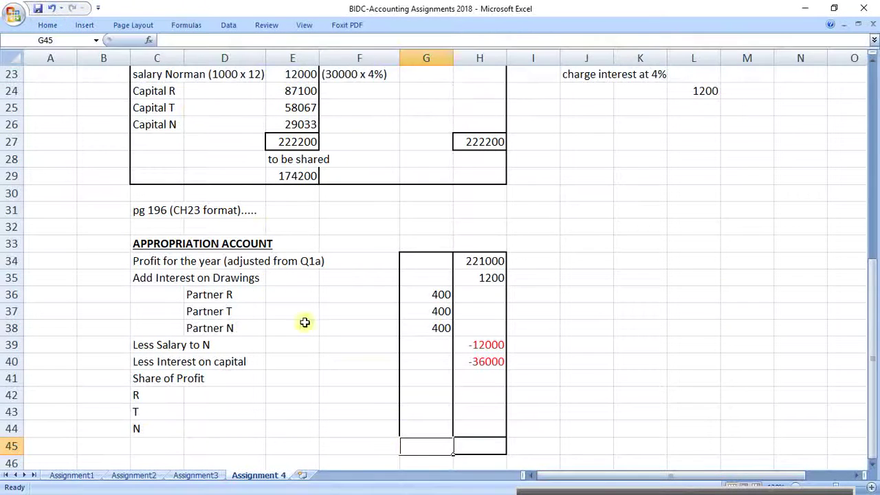
pyautogui.moveTo(344, 413); pyautogui.dragTo(344, 400)
# Link the share of profit in H41 to the negative of the amount to be shared with the formula -E29
pyautogui.click(176, 377)
pyautogui.click(485, 375)
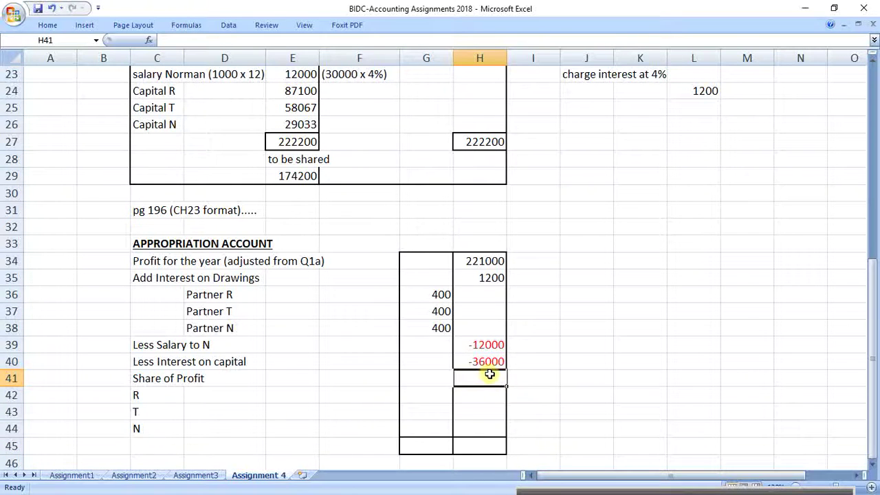
pyautogui.write('-')
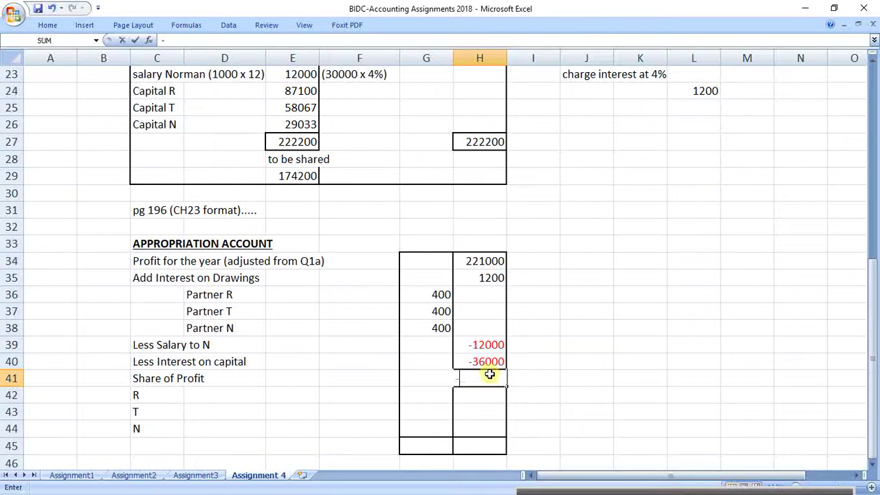
pyautogui.click(303, 176)
pyautogui.press('Return')
# Link G42, G43 and G44 to the negatives of the partners' capital shares with the formulas -E24, -E25 and -E26
pyautogui.click(424, 396)
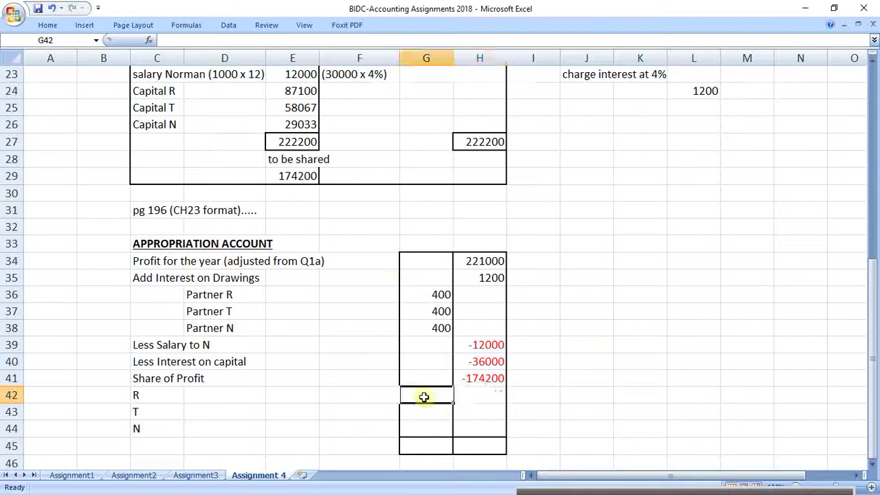
pyautogui.write('-')
pyautogui.click(292, 90)
pyautogui.press('Return')
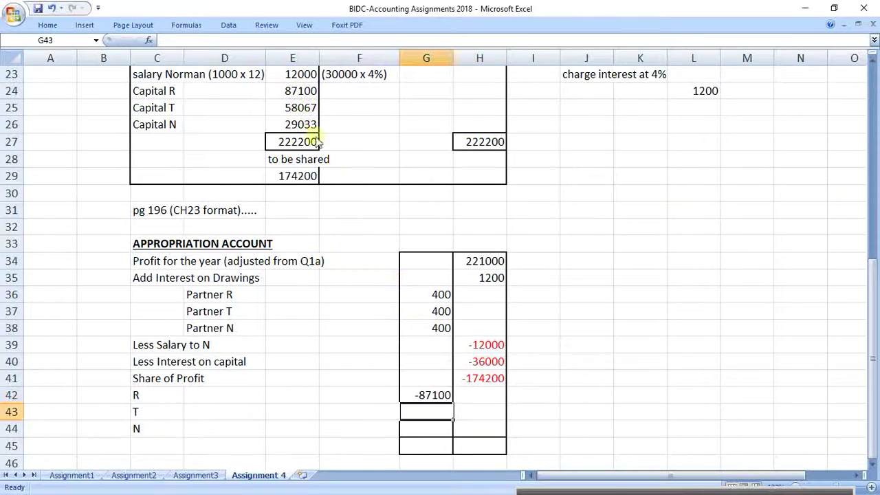
pyautogui.write('-')
pyautogui.click(305, 108)
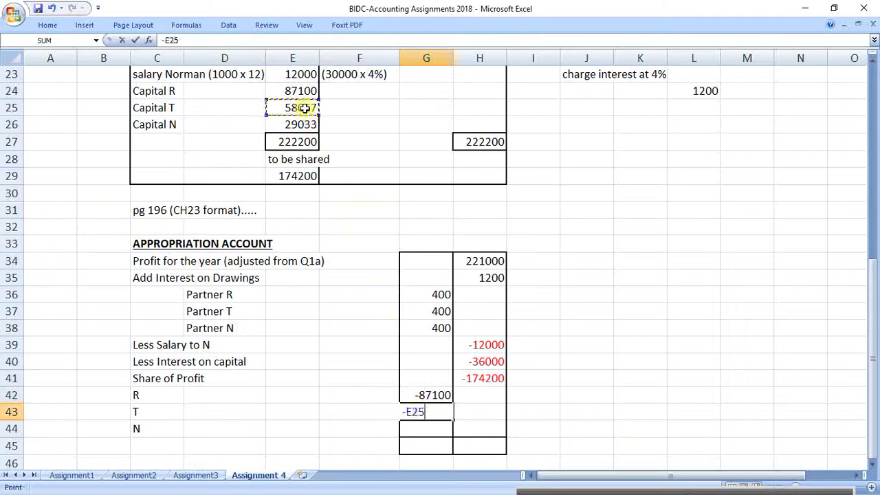
pyautogui.press('Return')
pyautogui.write('-')
pyautogui.click(307, 124)
pyautogui.press('Return')
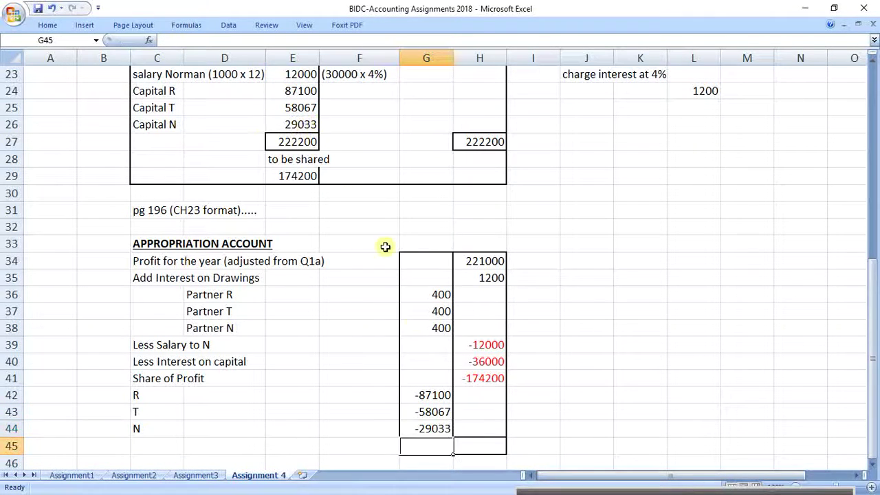
# Colour the partners' profit share amounts in G42:G44 red
pyautogui.moveTo(428, 393); pyautogui.dragTo(429, 422)
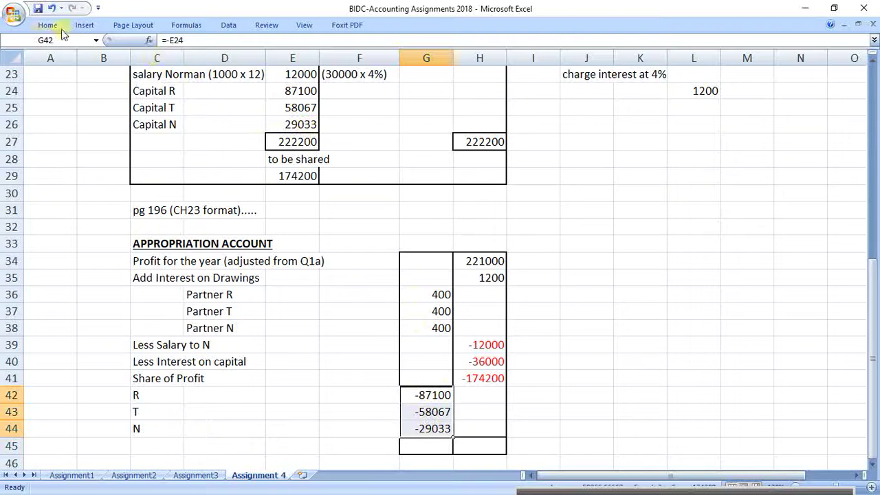
pyautogui.click(61, 29)
pyautogui.click(209, 71)
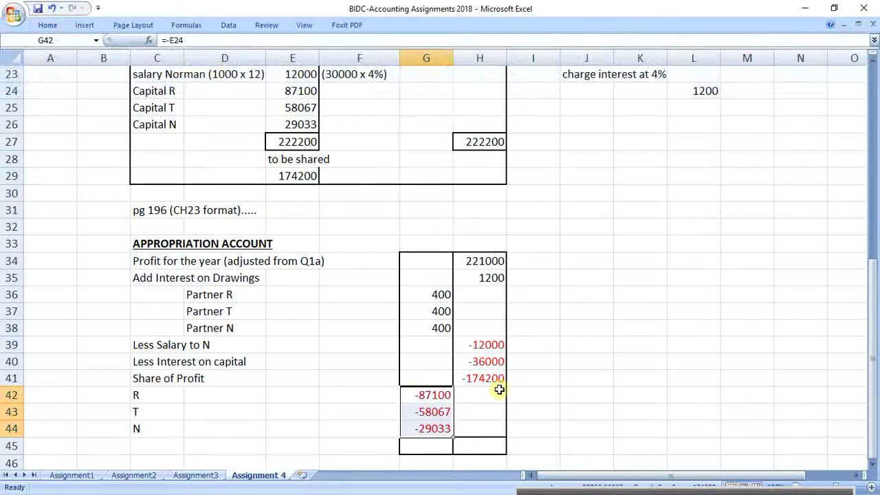
pyautogui.click(526, 395)
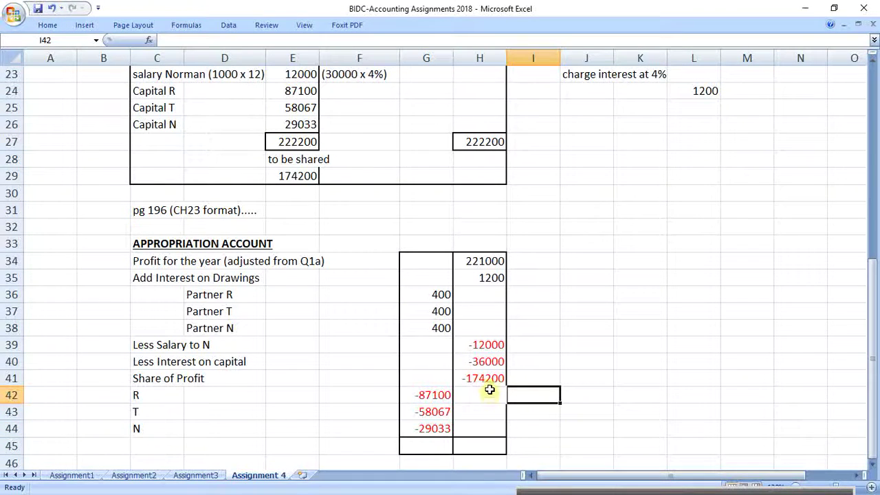
# Enter 0 as the closing total in H45 and leave G45 blank
pyautogui.click(432, 442)
pyautogui.write('0')
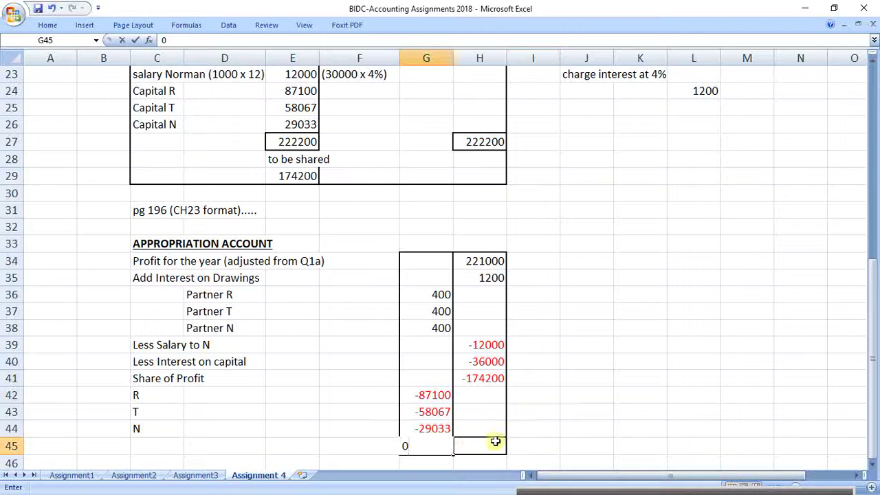
pyautogui.click(501, 440)
pyautogui.write('0')
pyautogui.press('Return')
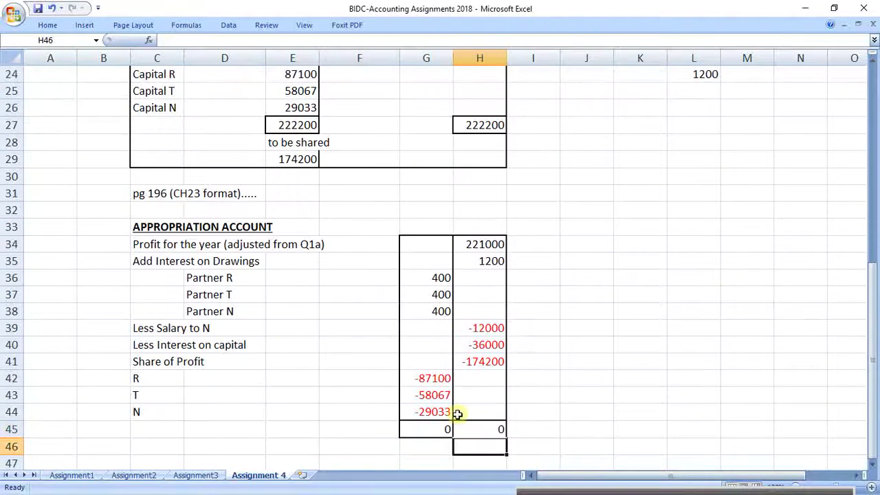
pyautogui.click(441, 427)
pyautogui.click(560, 403)
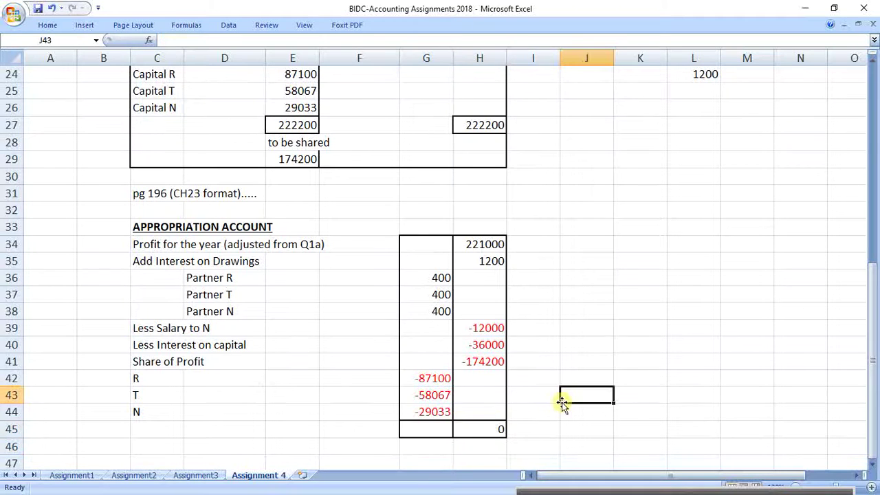
# Format the account's amount column H34:H45 in bold with a light olive green fill, and save the workbook
pyautogui.click(471, 244)
pyautogui.moveTo(471, 244); pyautogui.dragTo(487, 397)
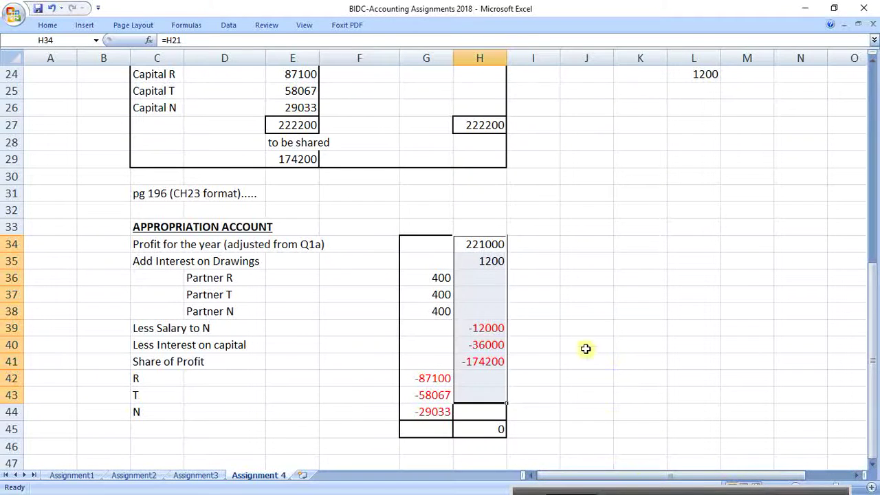
pyautogui.click(585, 312)
pyautogui.moveTo(495, 247); pyautogui.dragTo(481, 427)
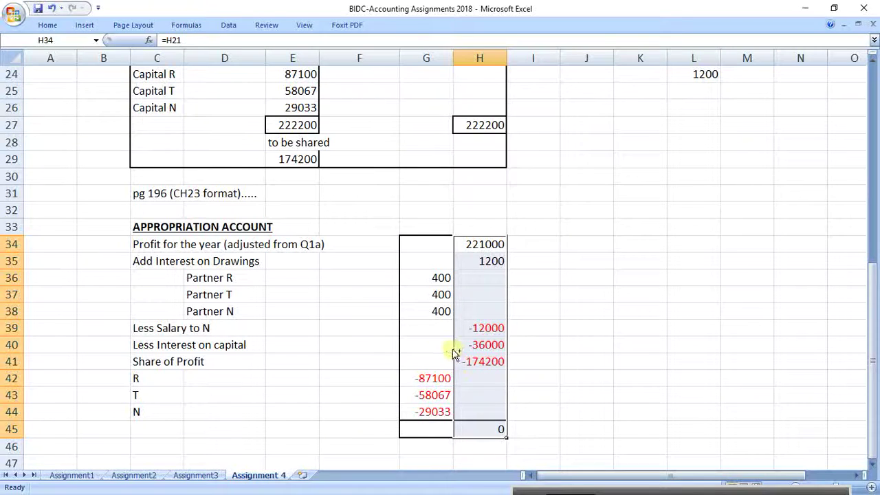
pyautogui.hotkey('ctrl', 'b')
pyautogui.click(62, 26)
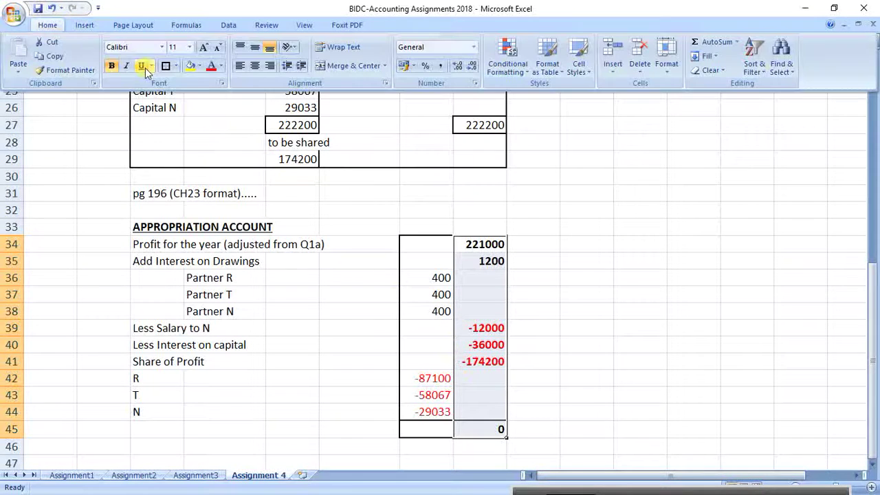
pyautogui.click(199, 66)
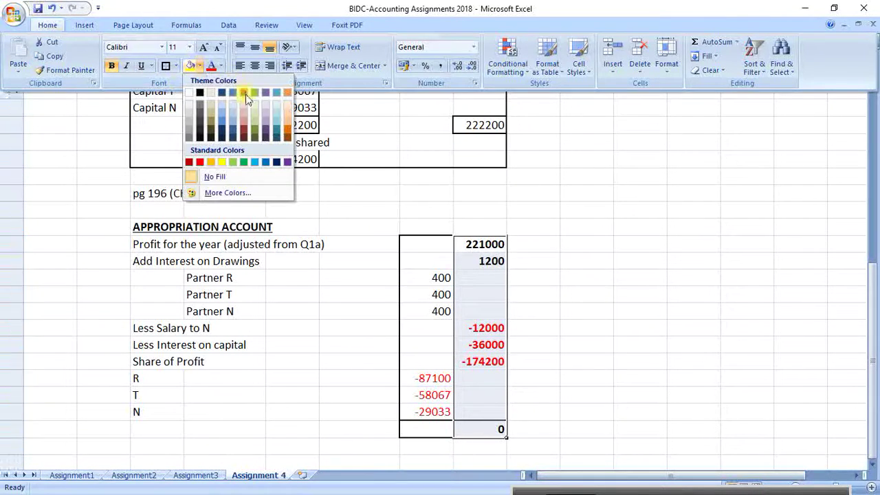
pyautogui.click(257, 114)
pyautogui.click(590, 349)
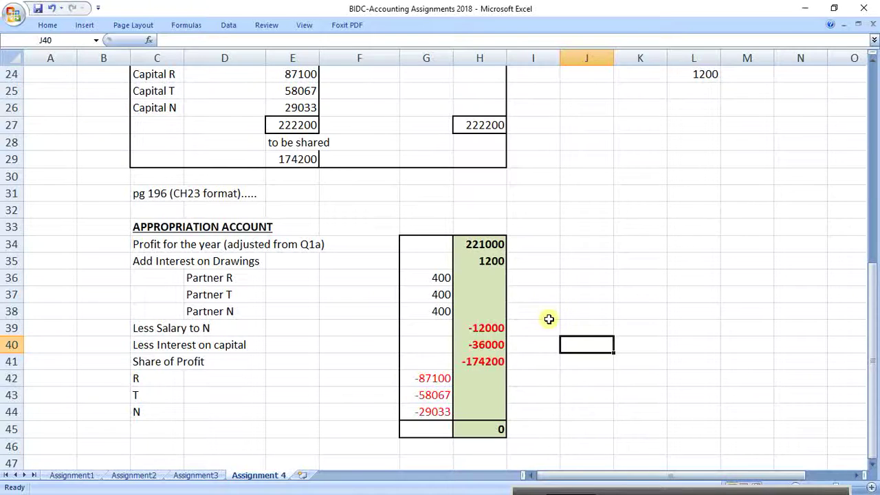
pyautogui.click(39, 9)
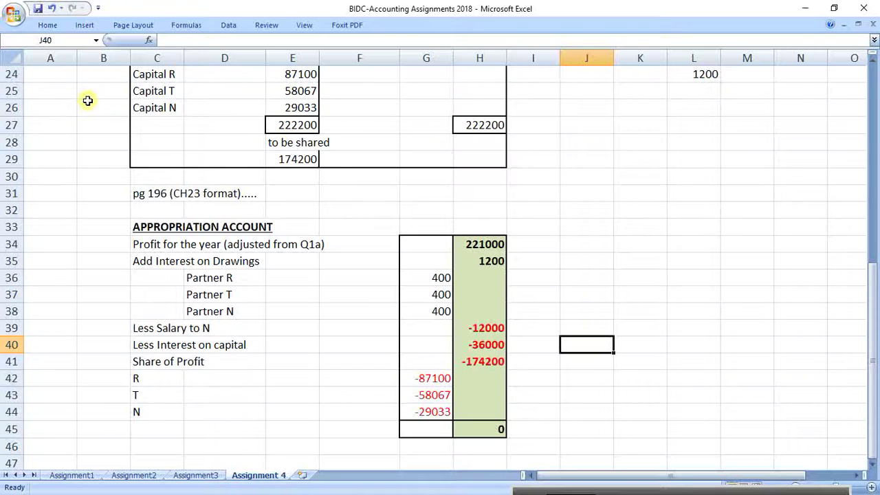
# Label the next question part as c) in B48, below the appropriation account
pyautogui.scroll(2, 197, 413)
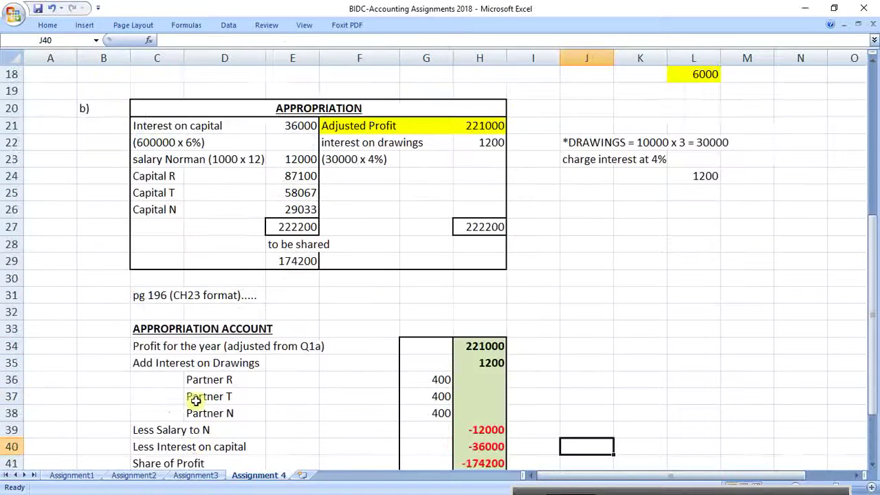
pyautogui.scroll(-6, 196, 400)
pyautogui.click(124, 277)
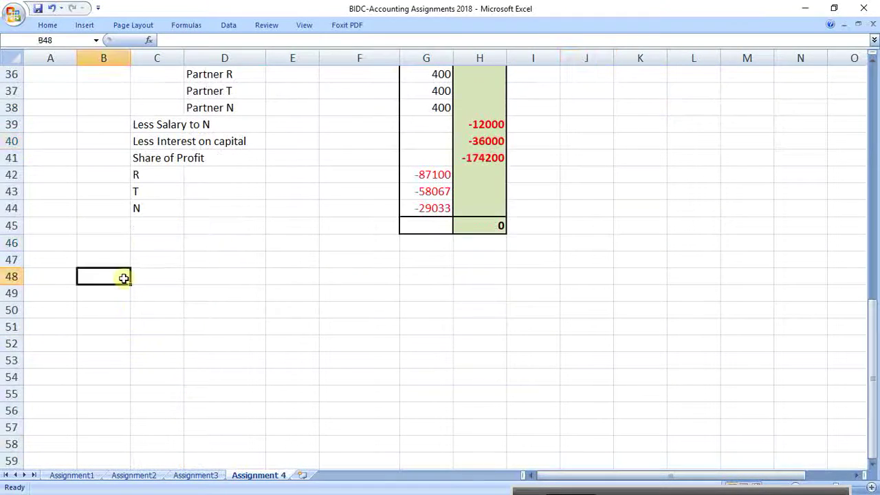
pyautogui.write('c)')
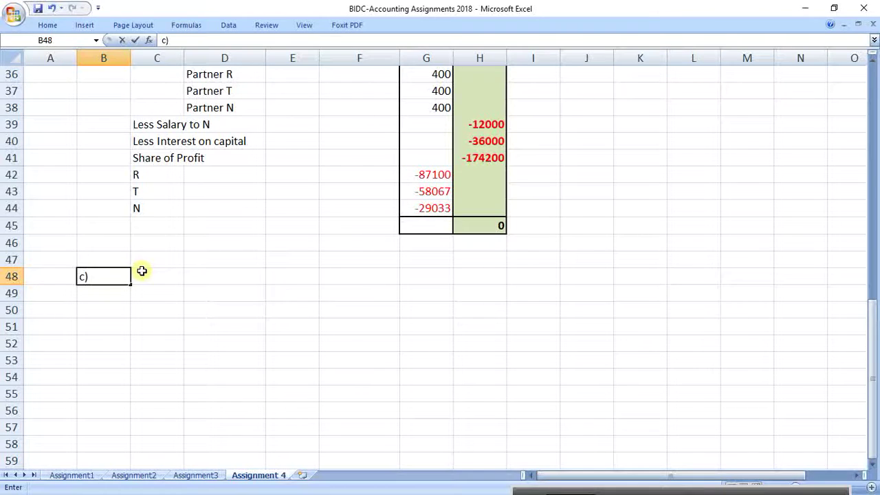
# Write "When the partner retires, we need to value the Partnership at date of returement" in C48
pyautogui.click(141, 271)
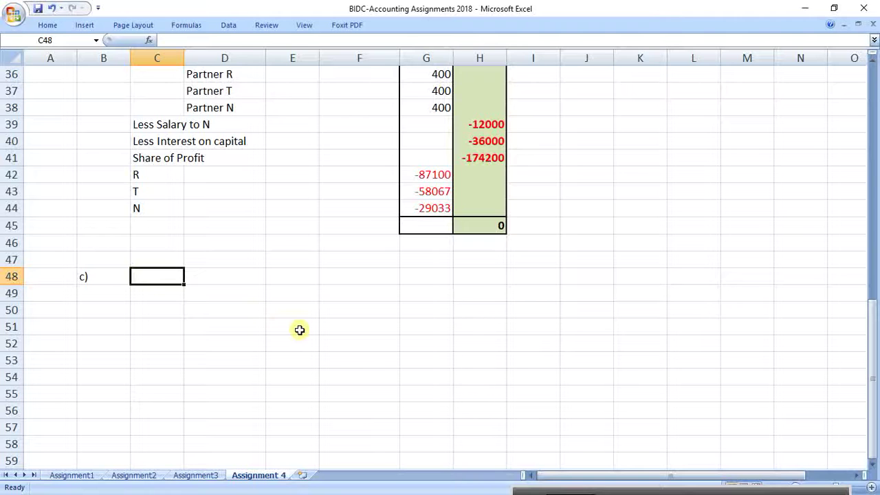
pyautogui.write('When the')
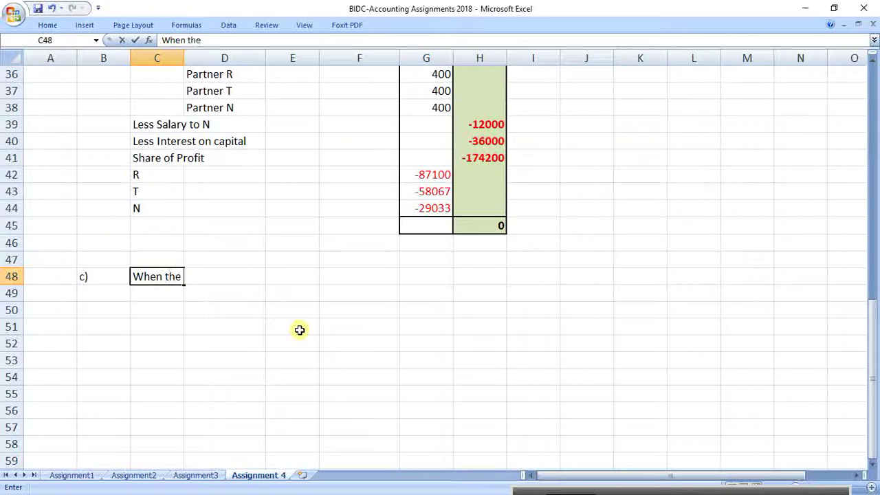
pyautogui.write(' partner')
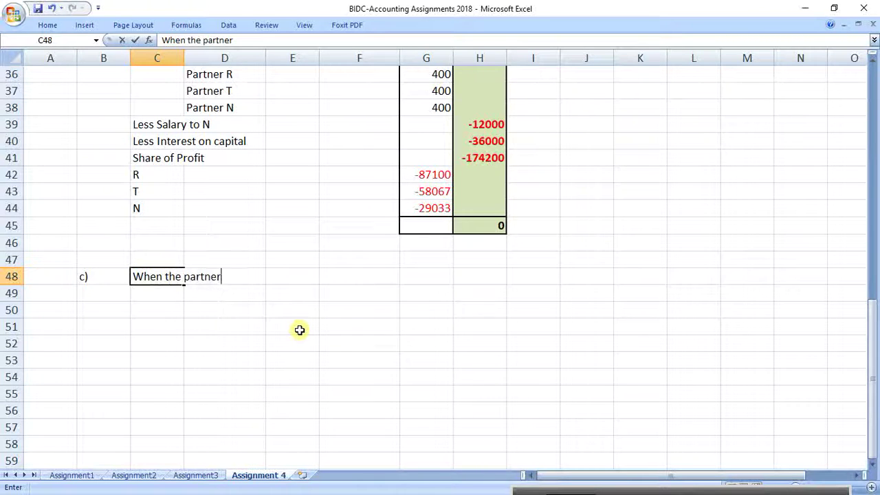
pyautogui.write(' retires.')
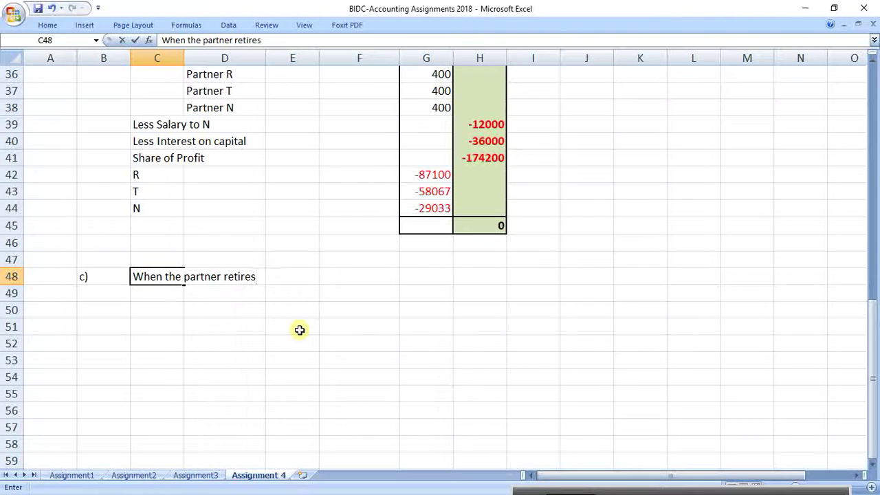
pyautogui.press('BackSpace')
pyautogui.write(', we need to valu')
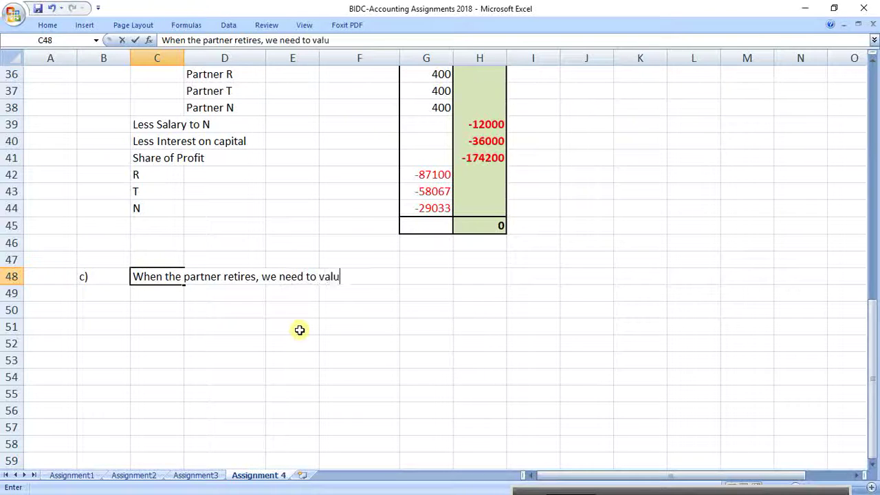
pyautogui.write('e the Partne')
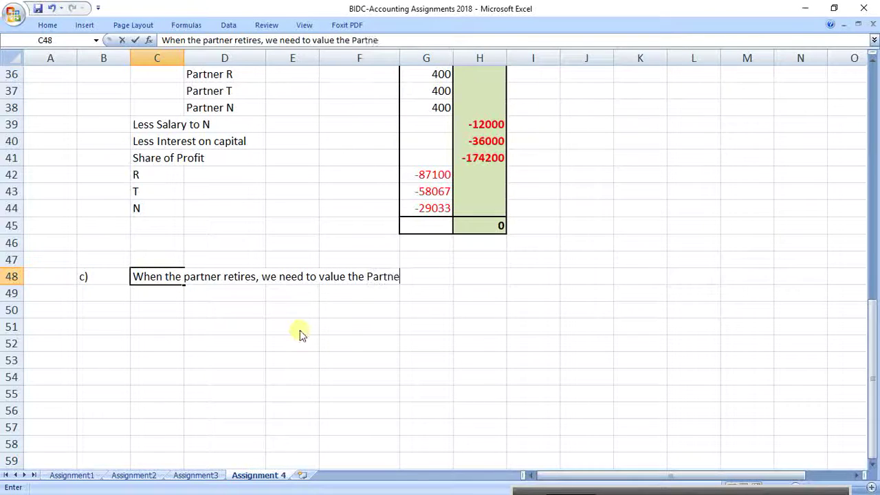
pyautogui.write('rship ')
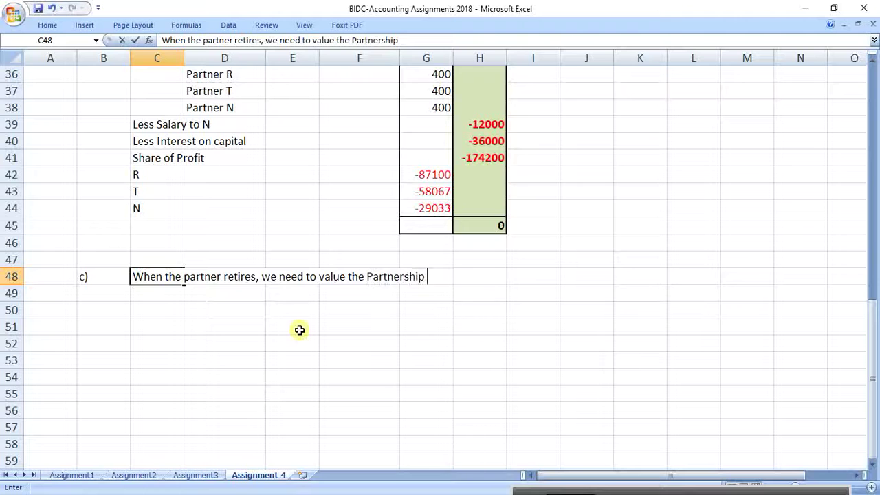
pyautogui.write('at date of retur')
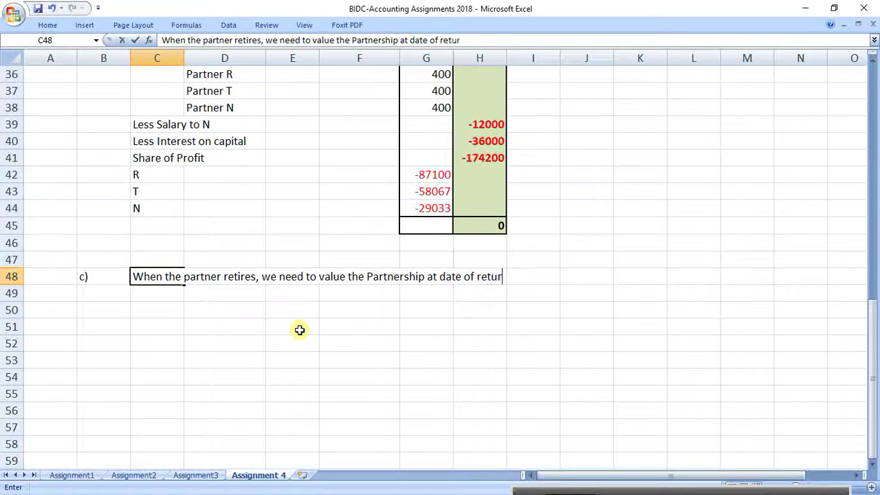
pyautogui.write('ement')
pyautogui.press('Return')
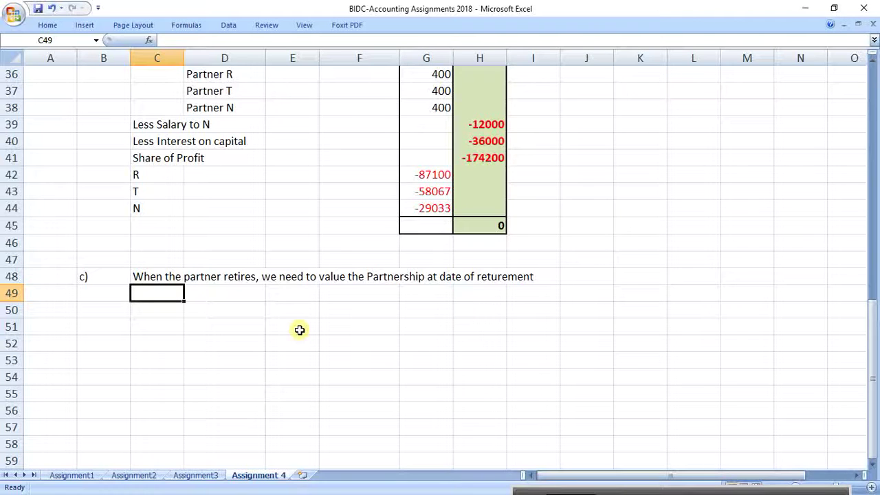
# Write "All assets must be valued according to the current value NOW" in C49
pyautogui.write('All')
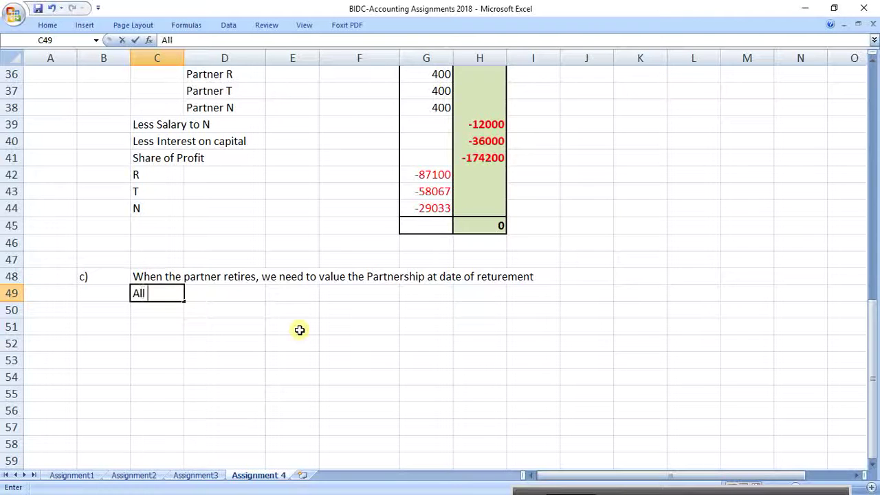
pyautogui.write(' assets ')
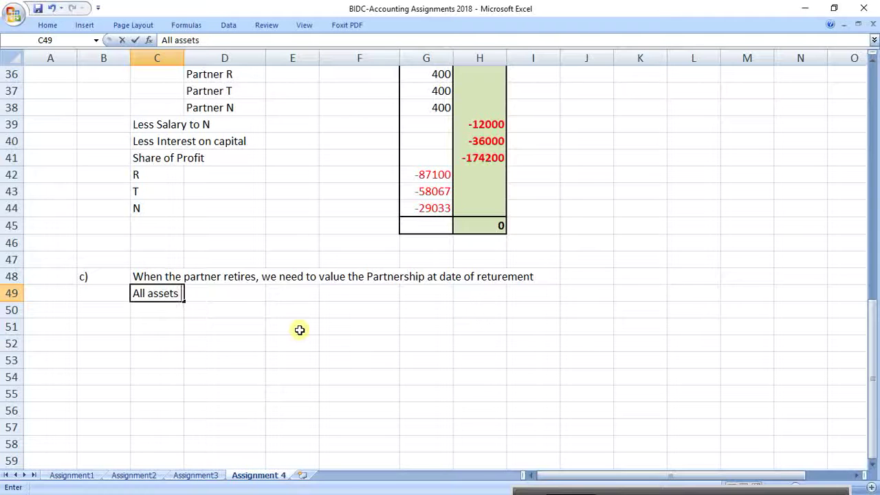
pyautogui.write('must be ')
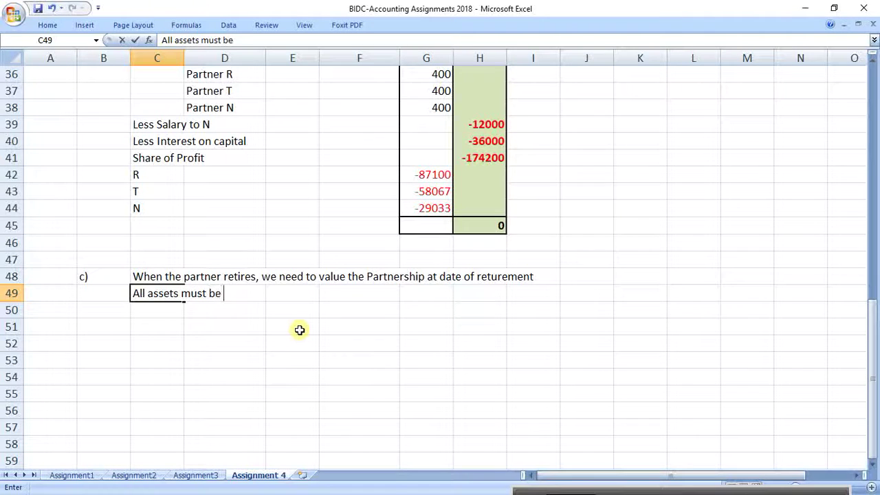
pyautogui.write('valued ac')
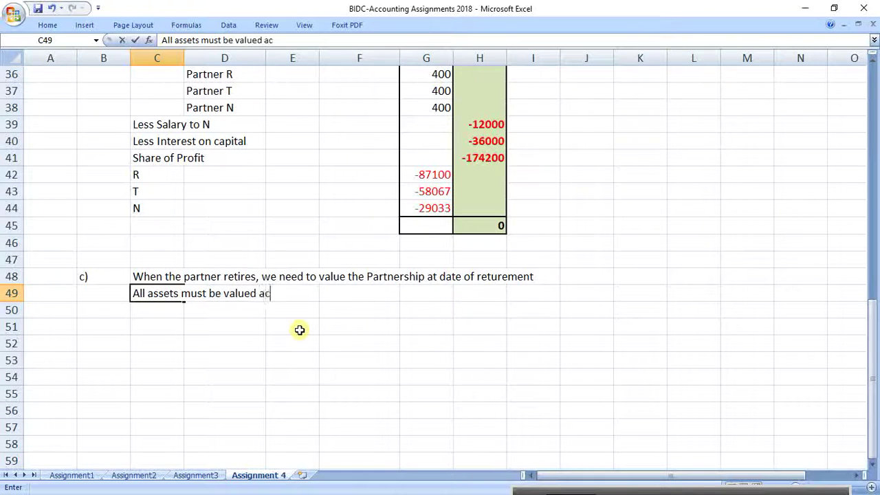
pyautogui.write('cording')
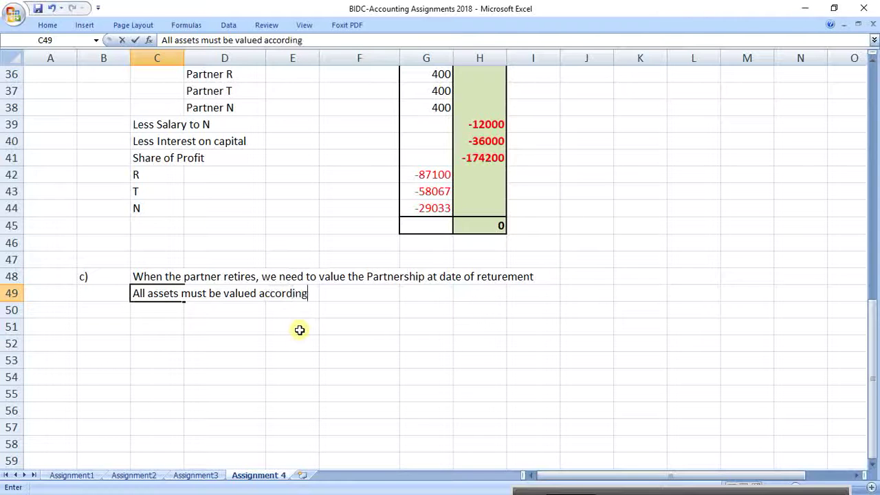
pyautogui.write(' to the ')
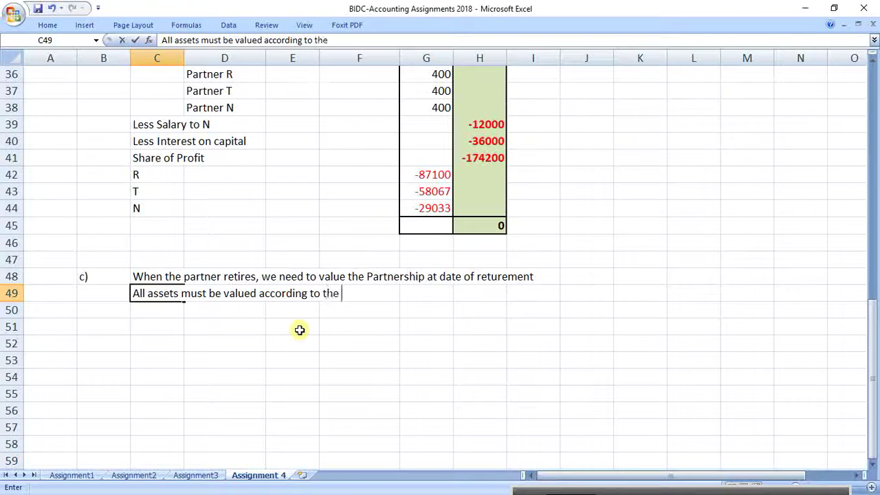
pyautogui.write('curren')
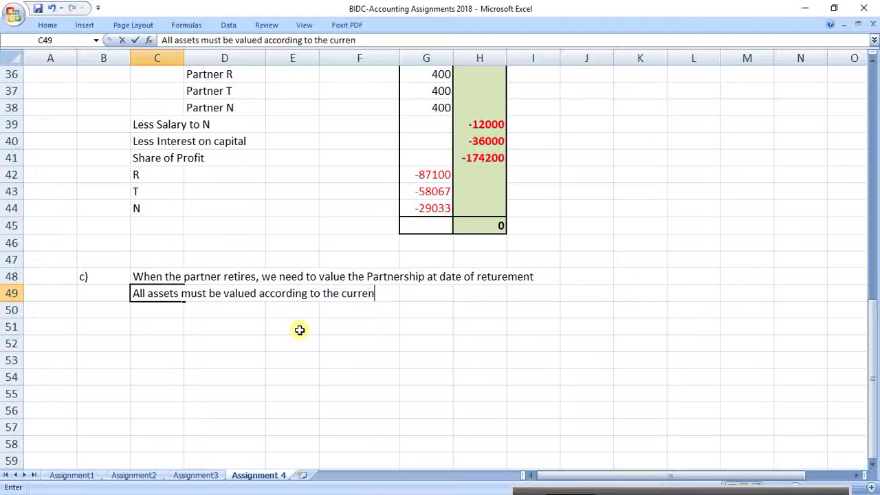
pyautogui.write('t value NOW')
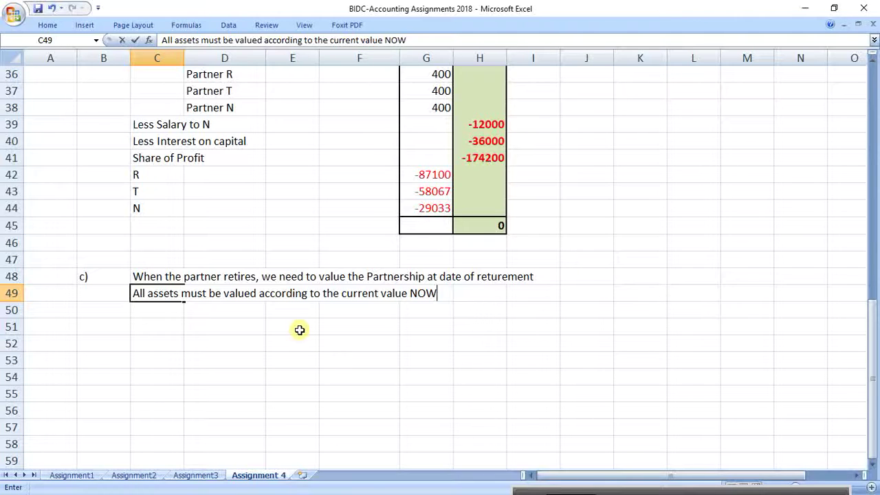
# Complete the C49 sentence with "...we must revalue the assets and allocate the benefit to the partners"
pyautogui.write('...we must')
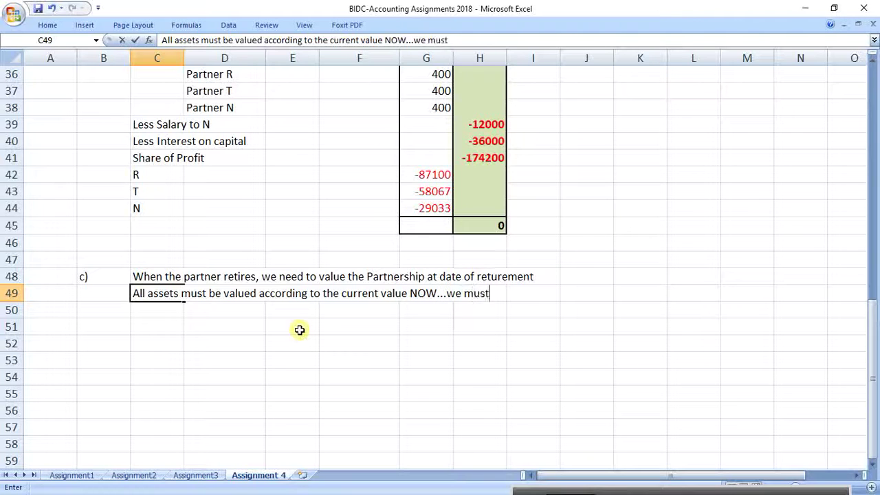
pyautogui.write(' revalue the ')
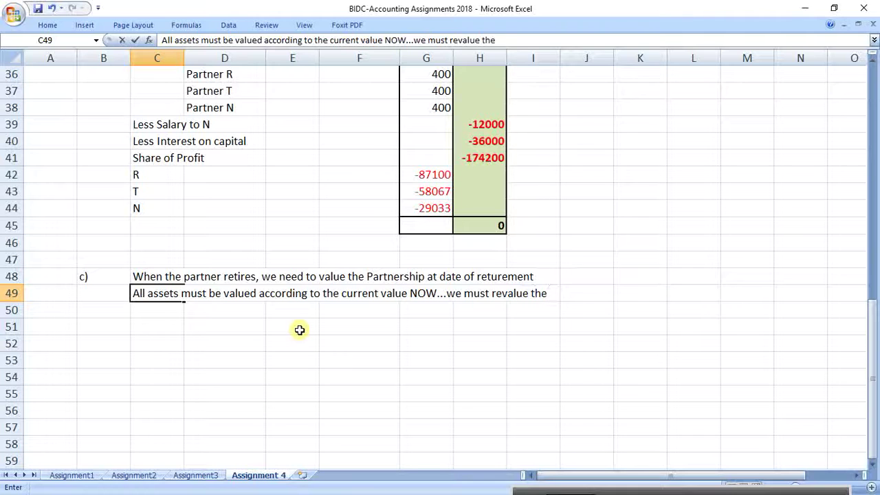
pyautogui.write('assets and all')
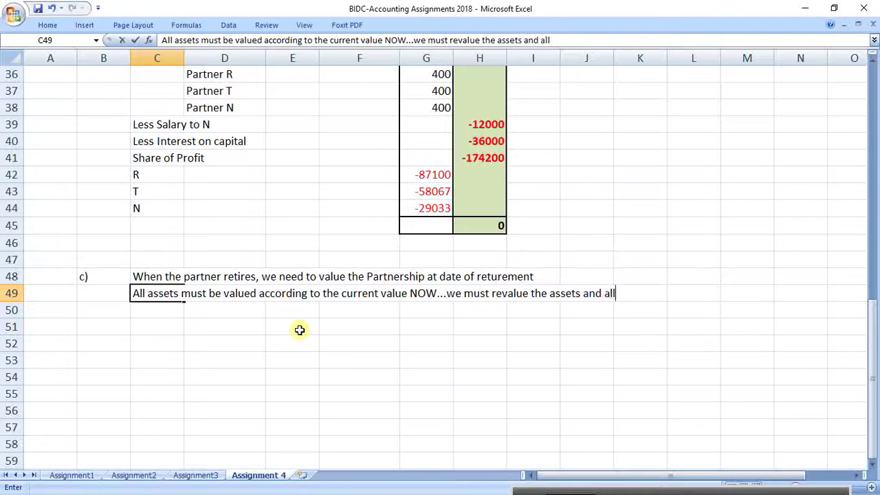
pyautogui.write('ocate the n=')
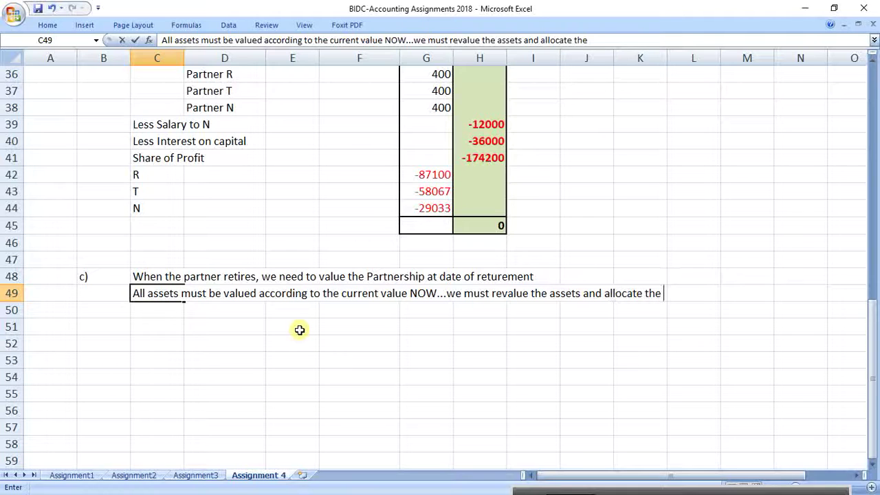
pyautogui.press('BackSpace')
pyautogui.press('BackSpace')
pyautogui.write('benefit to the ')
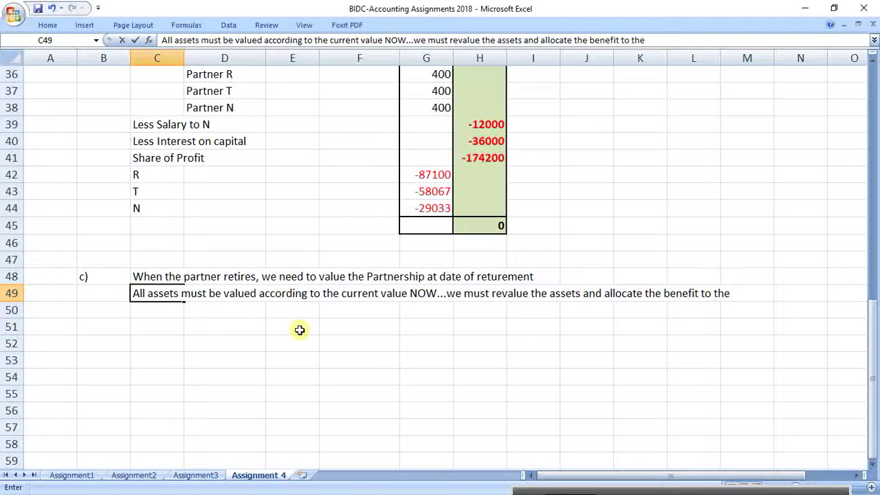
pyautogui.write('partners')
pyautogui.press('Return')
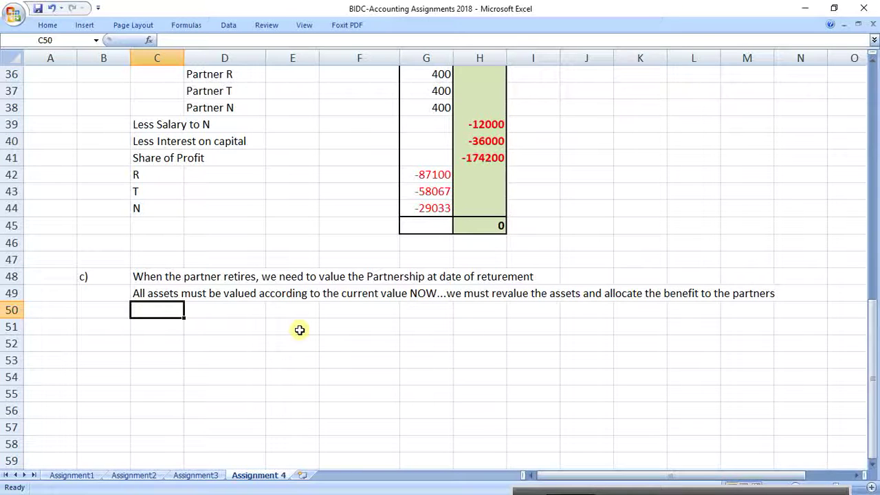
# Write "Goodwill is the intangible asset that a business generates over time" in C50
pyautogui.write('Goodwill')
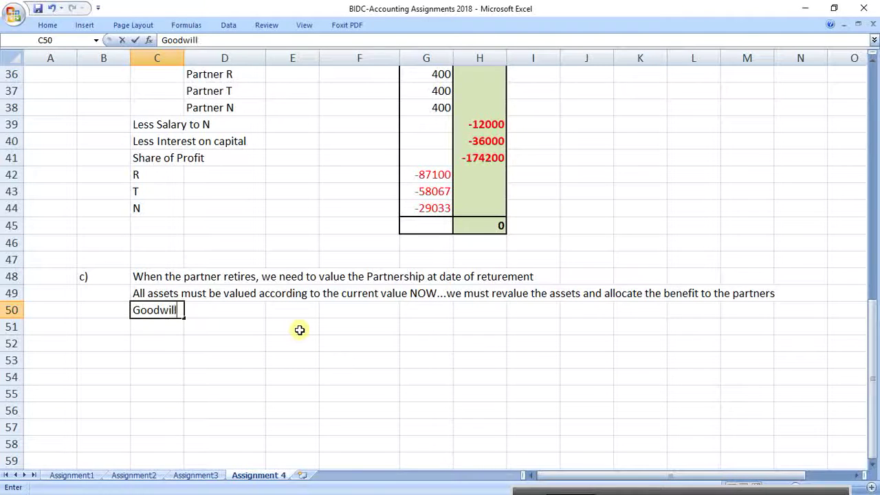
pyautogui.write(' is the in')
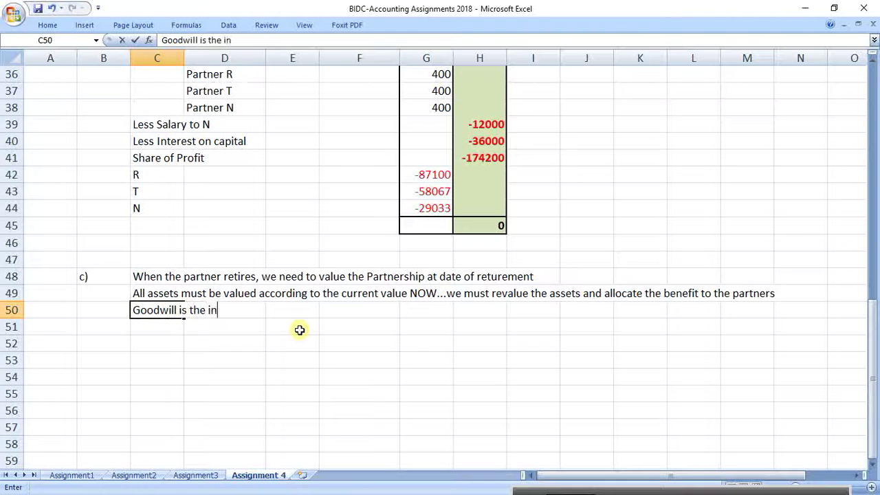
pyautogui.write('tangib')
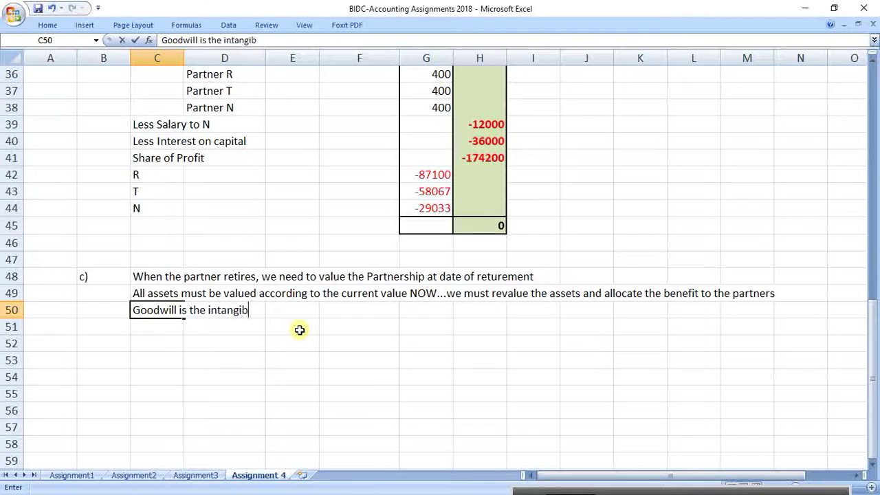
pyautogui.write('le assets')
pyautogui.press('BackSpace')
pyautogui.write('t')
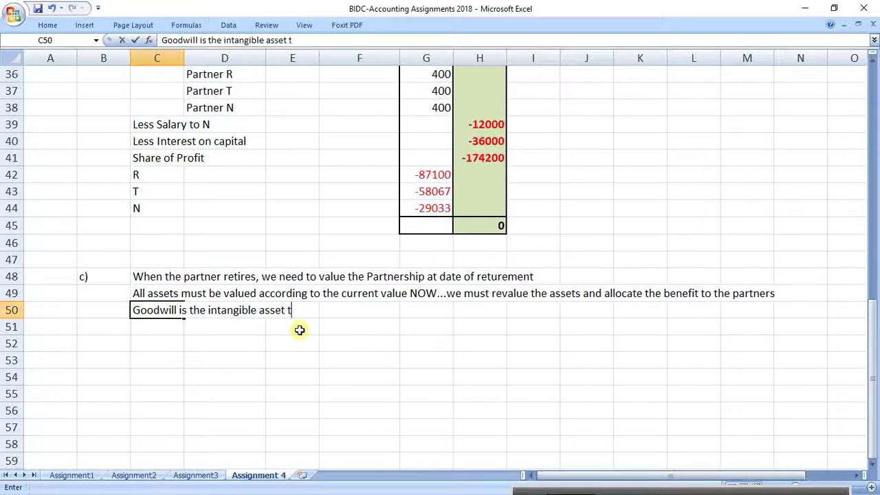
pyautogui.write('hat a bu')
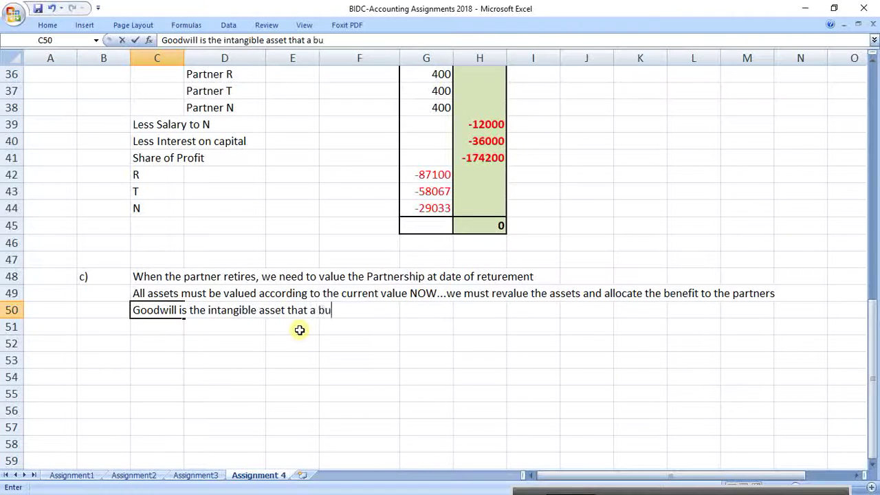
pyautogui.write('siness ')
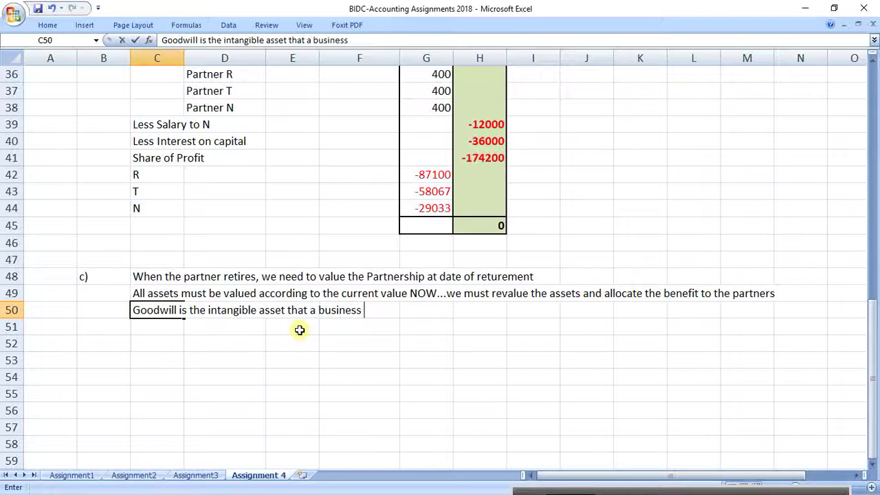
pyautogui.write('generates ')
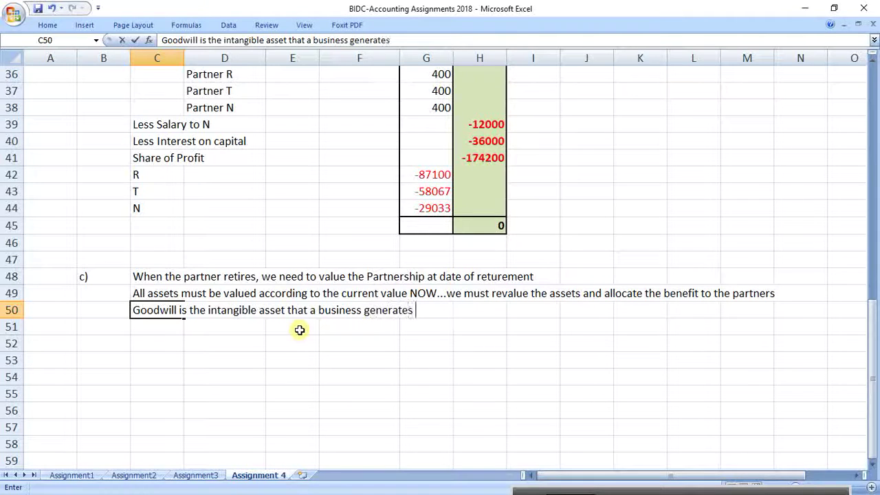
pyautogui.write('over time')
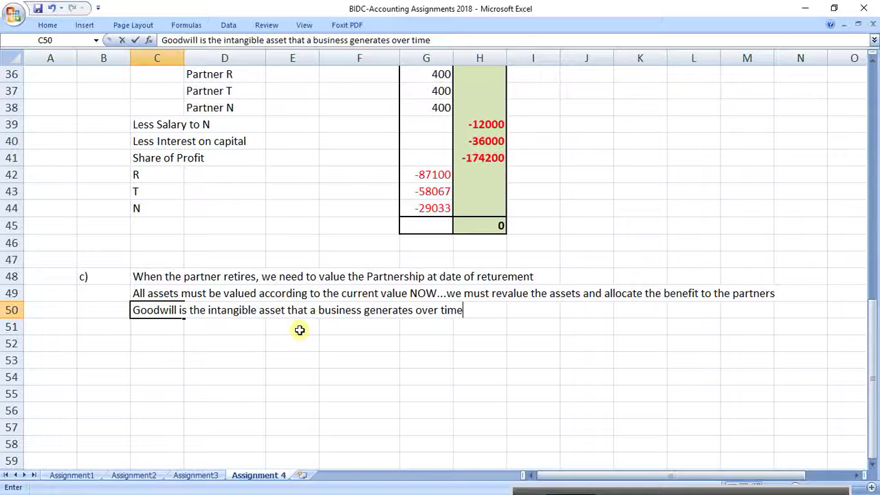
# Complete the C50 goodwill sentence with "and can be measured when a change in ownership occurs."
pyautogui.write('and must')
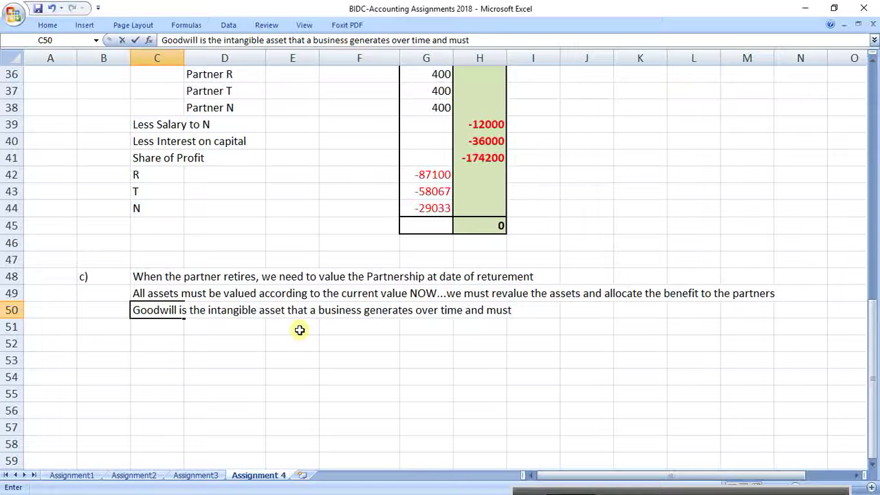
pyautogui.press('BackSpace')
pyautogui.press('BackSpace')
pyautogui.press('BackSpace')
pyautogui.press('BackSpace')
pyautogui.write('can be measure')
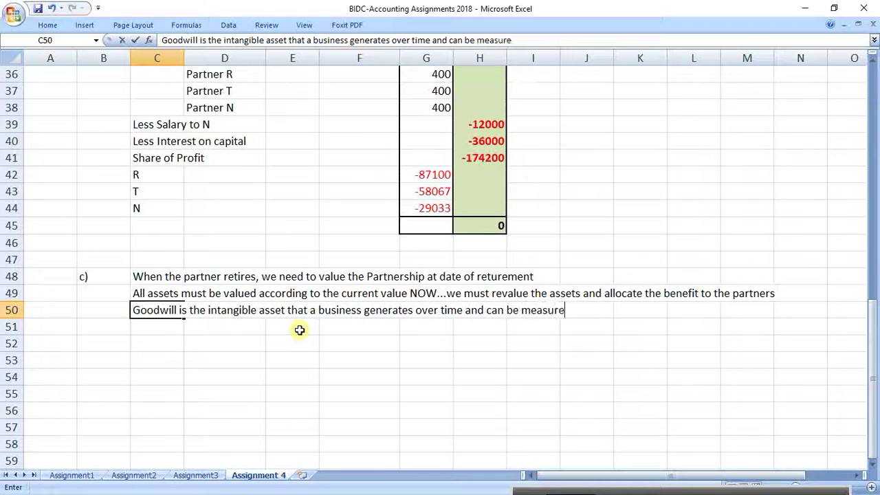
pyautogui.write('d when a change')
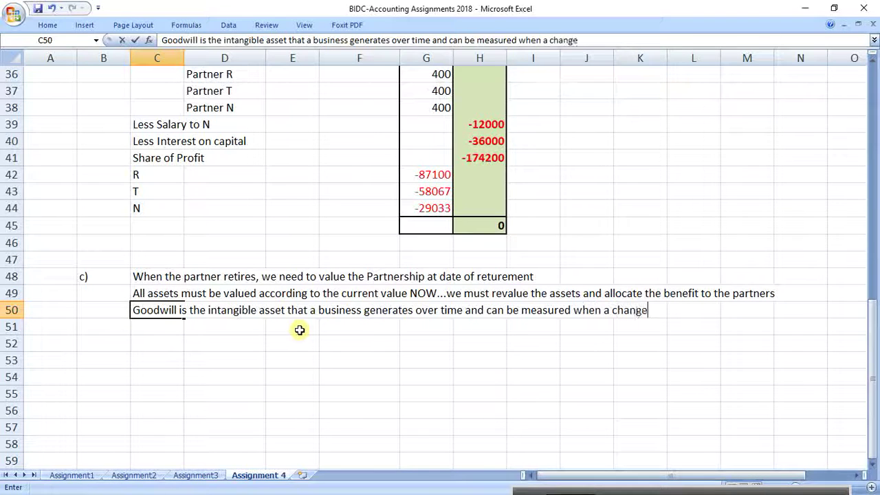
pyautogui.write(' in own')
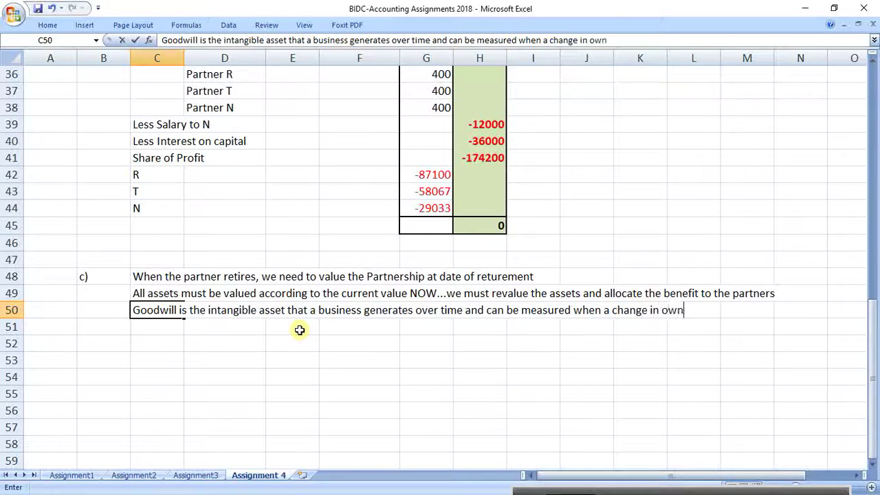
pyautogui.write('ership')
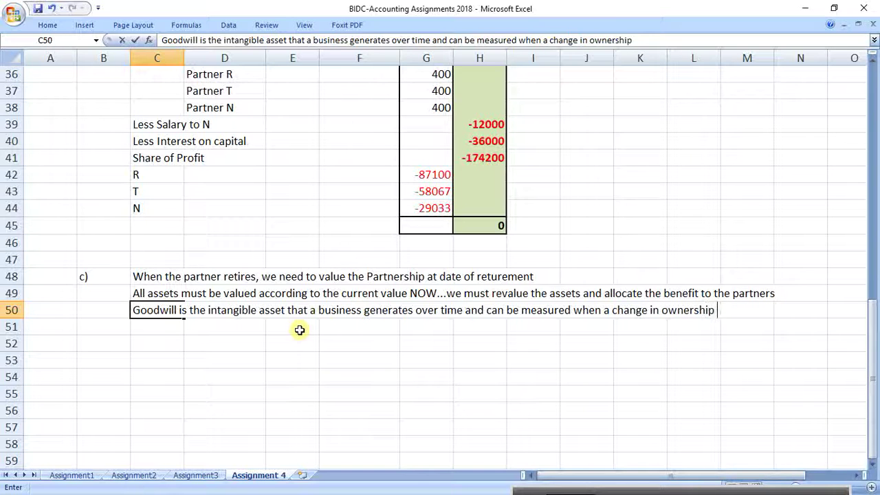
pyautogui.write(' occurs.')
pyautogui.press('Return')
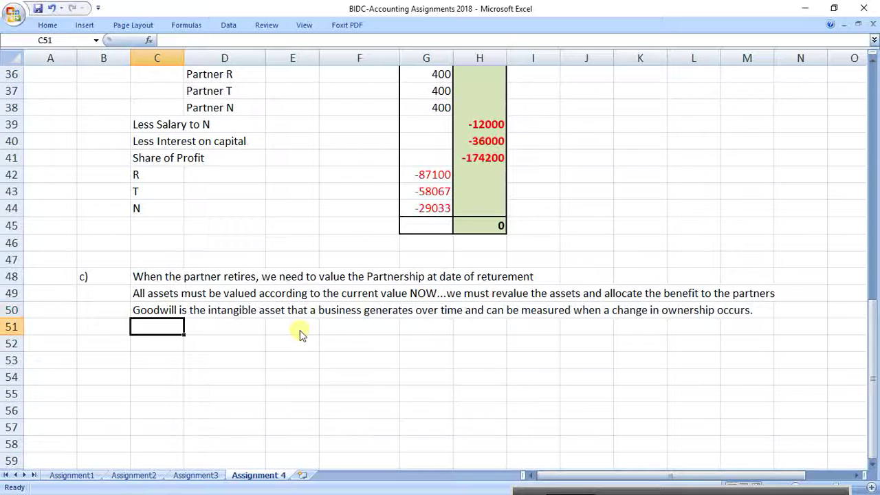